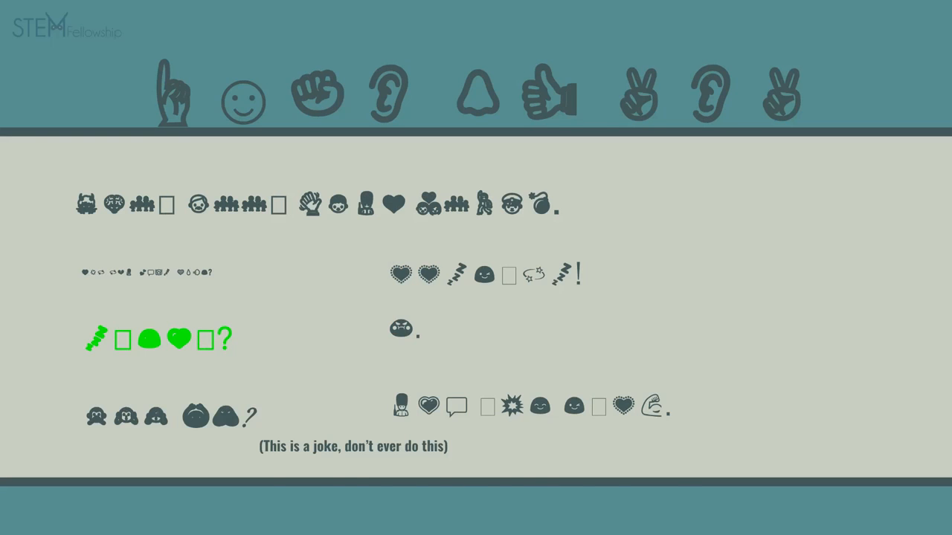
{"action": "key", "text": "Right"}
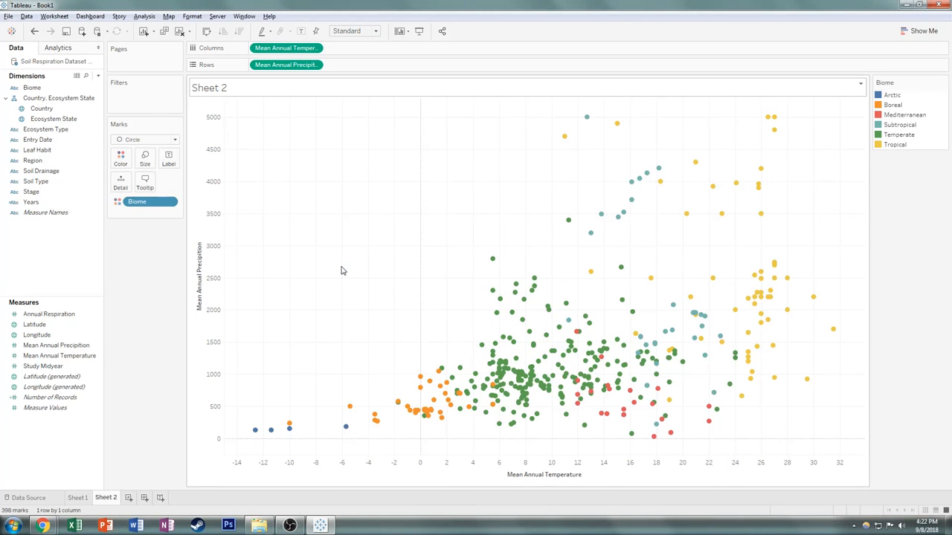
Step: Replace the scatter plot's sheet title with "Mean Annual Percipitation vs. Mean Annual Temperature"
{"action": "double_click", "coordinate": [241, 93]}
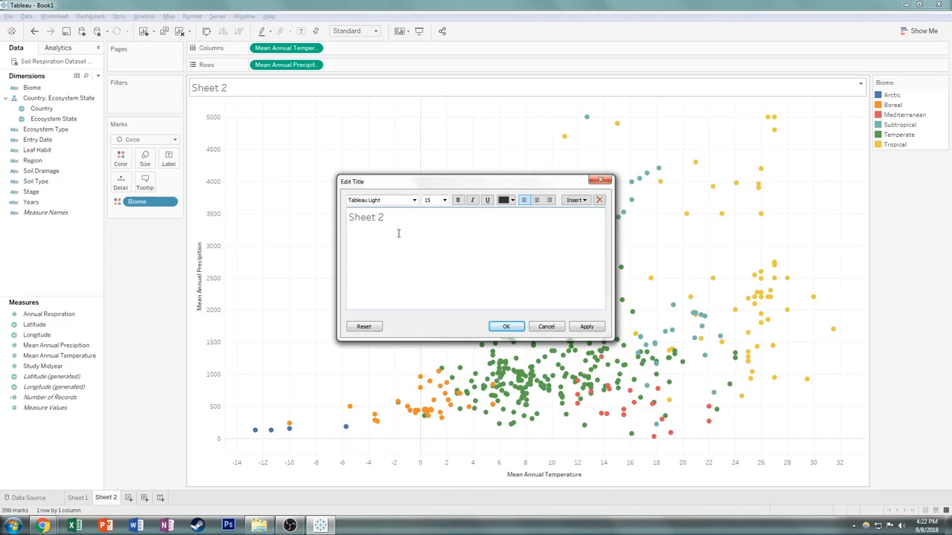
{"action": "key", "text": "ctrl+a"}
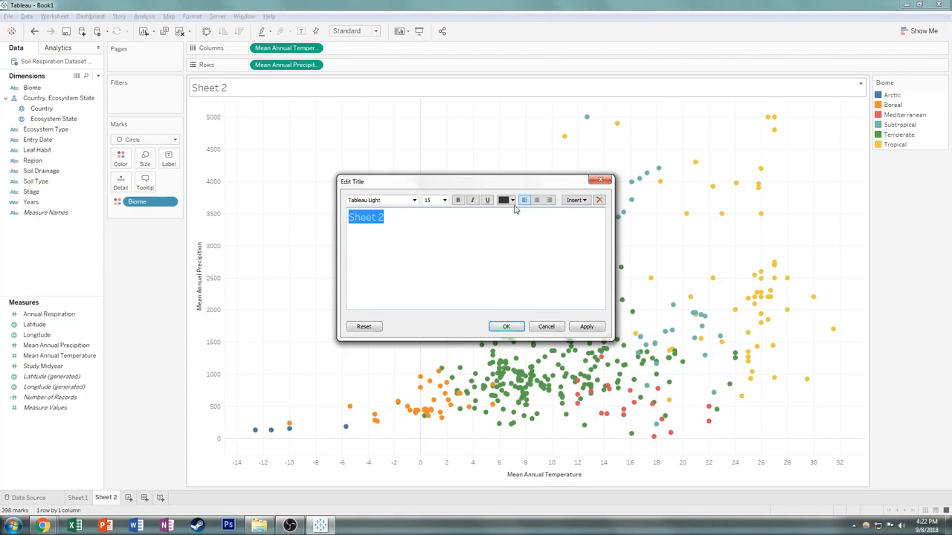
{"action": "type", "text": "Mean Ann"}
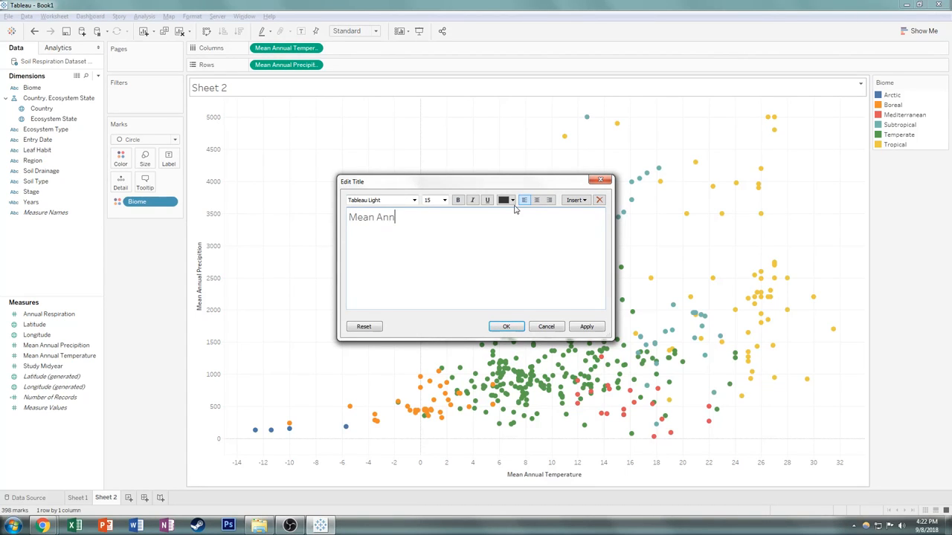
{"action": "type", "text": "ual {e"}
{"action": "key", "text": "BackSpace"}
{"action": "key", "text": "BackSpace"}
{"action": "type", "text": "Percipitation vs. Mean"}
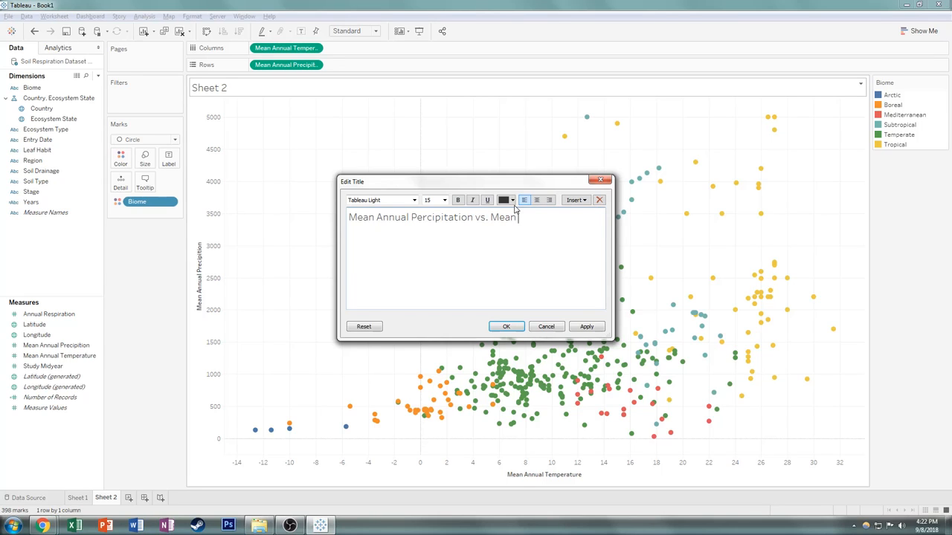
{"action": "type", "text": " Annual Temperature"}
{"action": "left_click", "coordinate": [506, 326]}
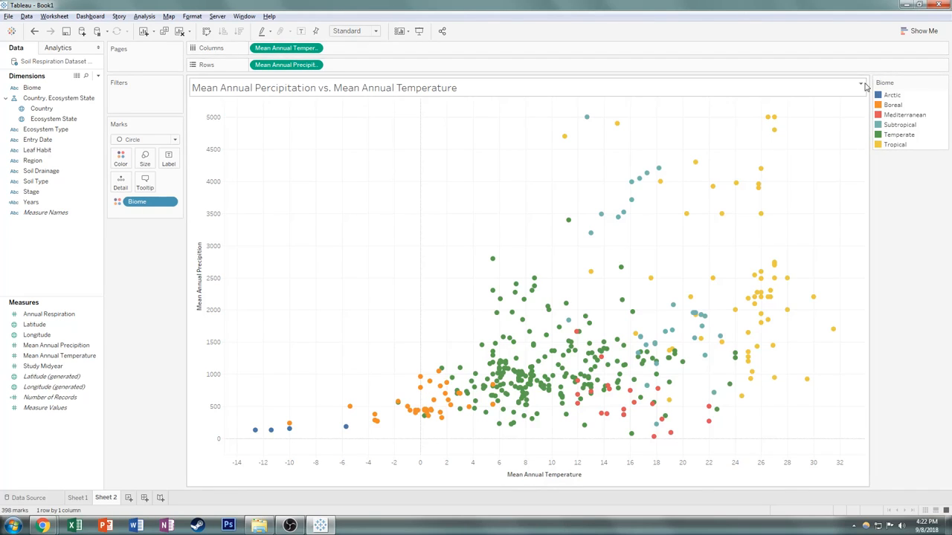
{"action": "left_click", "coordinate": [913, 31]}
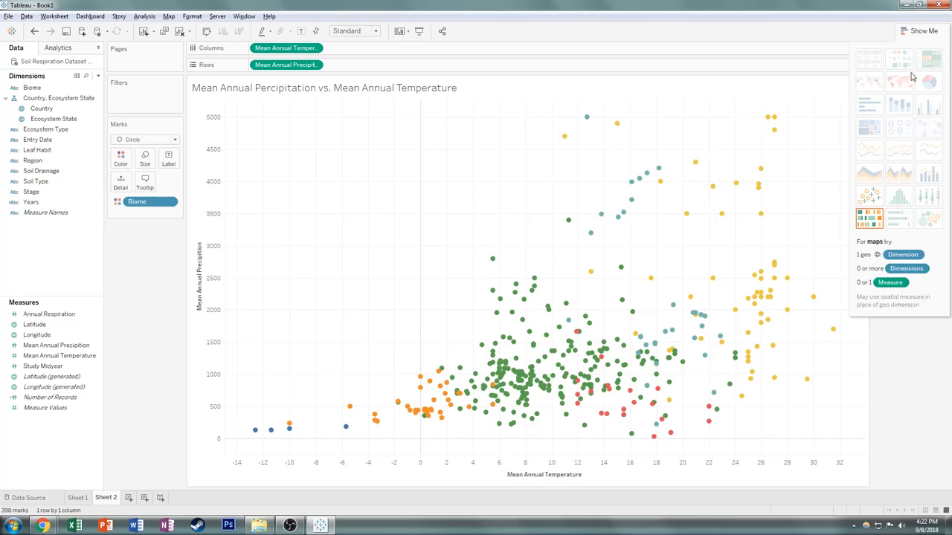
{"action": "left_click", "coordinate": [911, 32]}
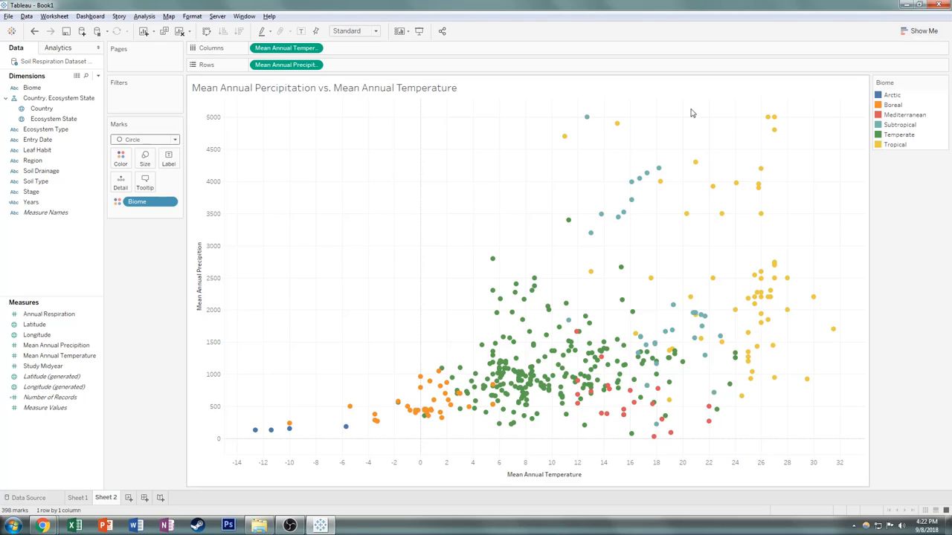
{"action": "right_click", "coordinate": [326, 211]}
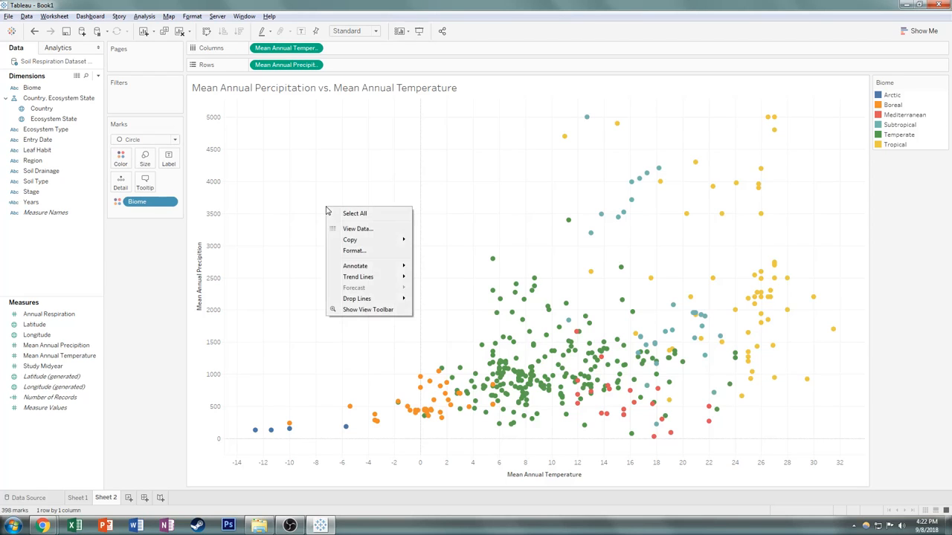
{"action": "mouse_move", "coordinate": [365, 278]}
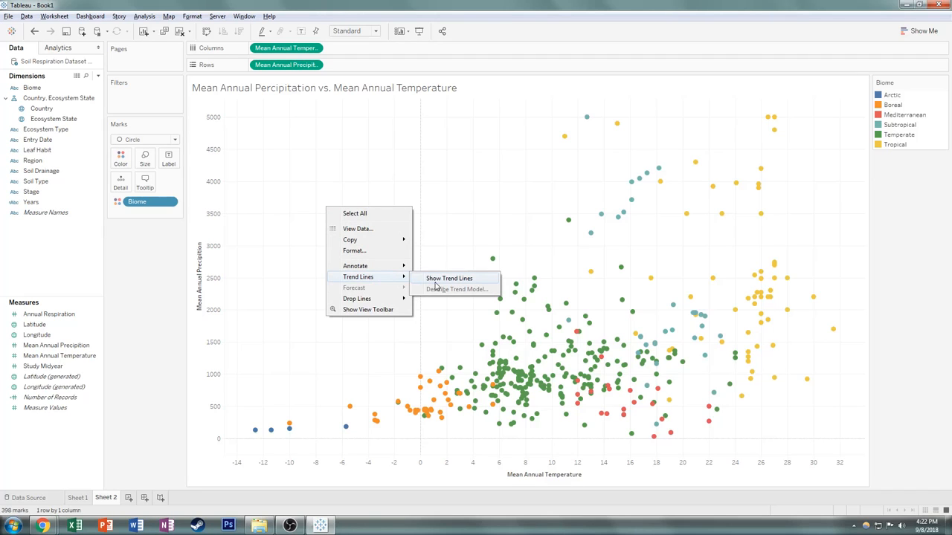
{"action": "left_click", "coordinate": [384, 215]}
Step: Show trend lines on the precipitation versus temperature scatter plot
{"action": "right_click", "coordinate": [331, 216]}
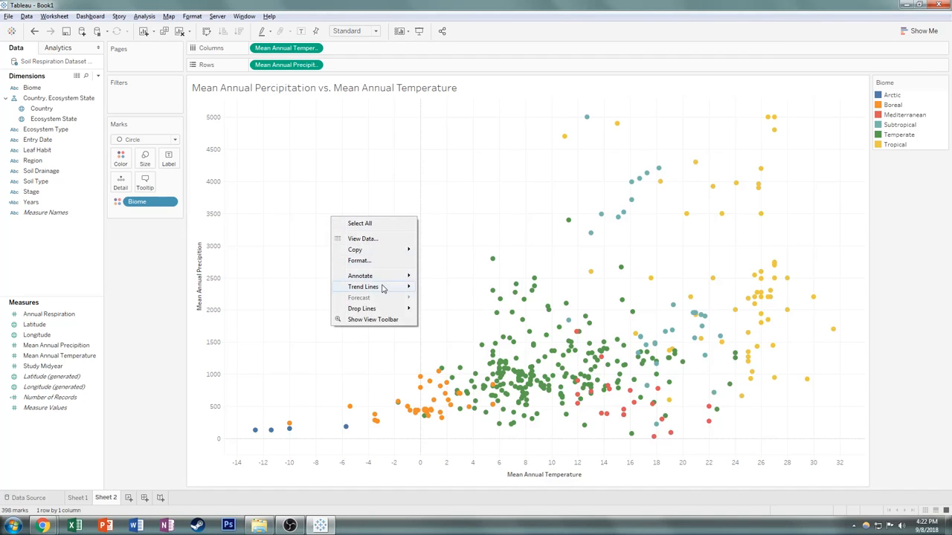
{"action": "mouse_move", "coordinate": [383, 288]}
{"action": "left_click", "coordinate": [432, 293]}
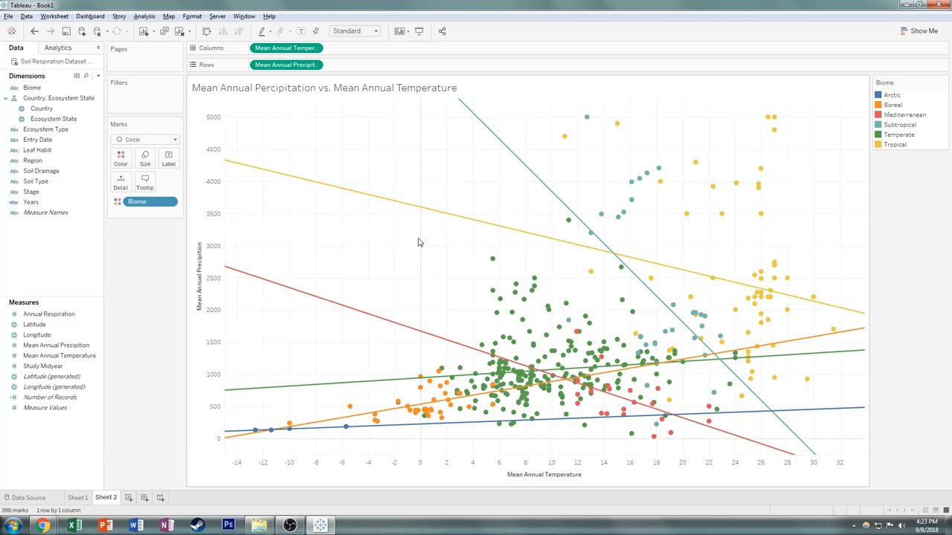
Step: Edit the trend lines to exclude Biome as a factor, leaving one overall linear trend line
{"action": "mouse_move", "coordinate": [433, 217]}
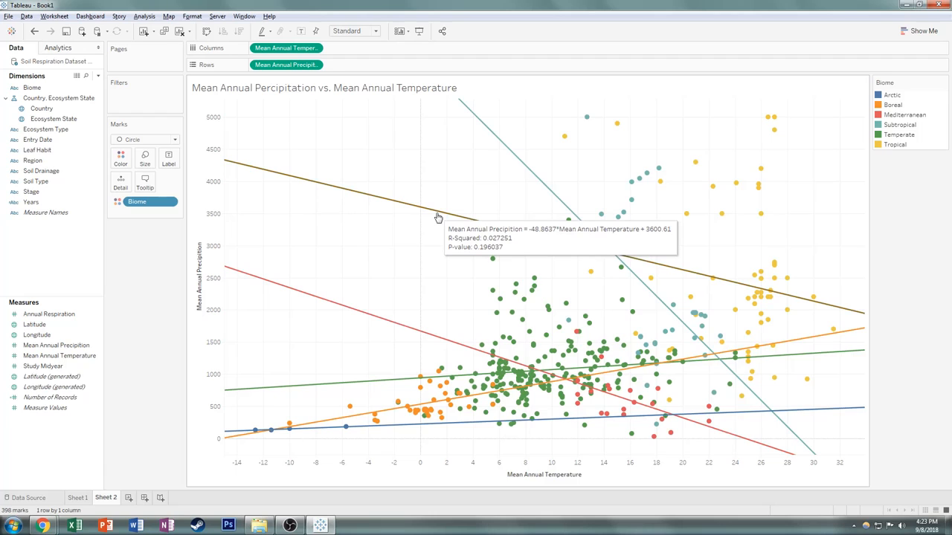
{"action": "right_click", "coordinate": [438, 218]}
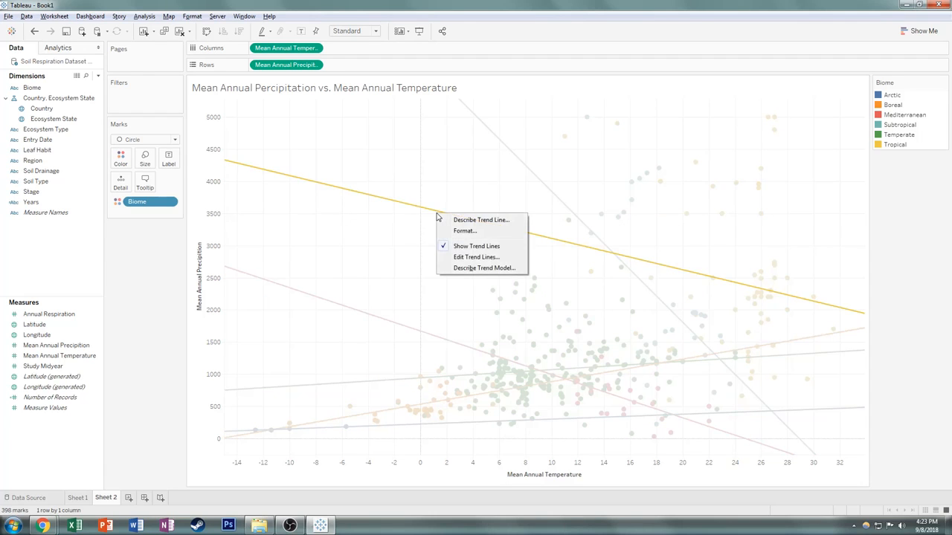
{"action": "left_click", "coordinate": [463, 257]}
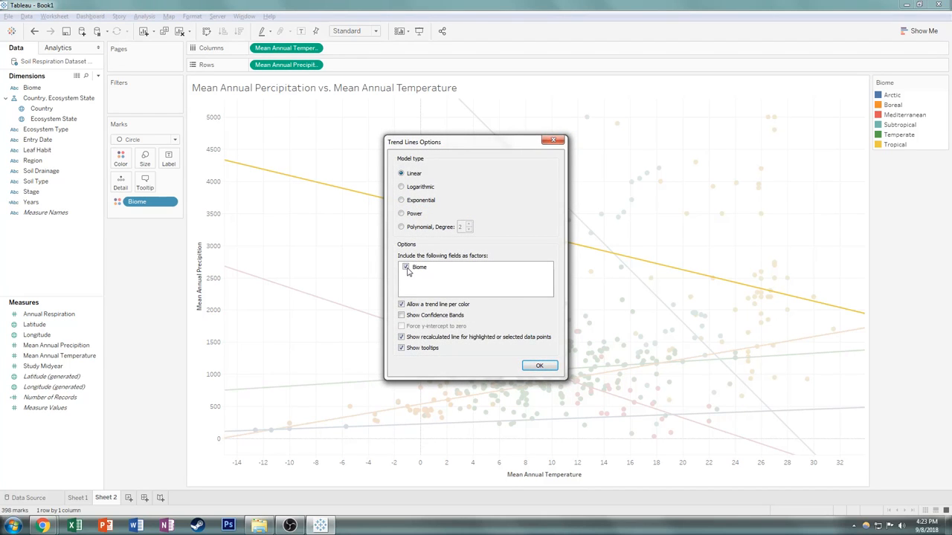
{"action": "left_click", "coordinate": [406, 267]}
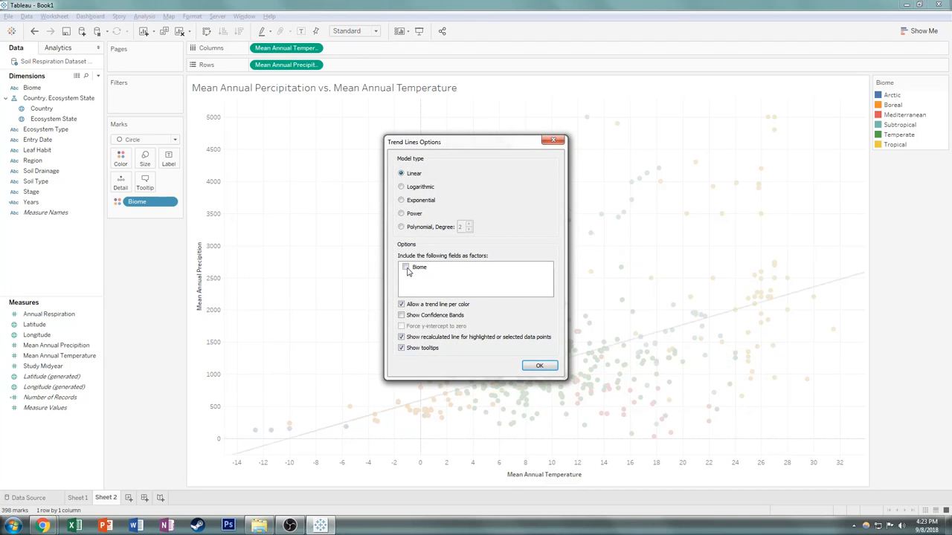
{"action": "left_click", "coordinate": [540, 366]}
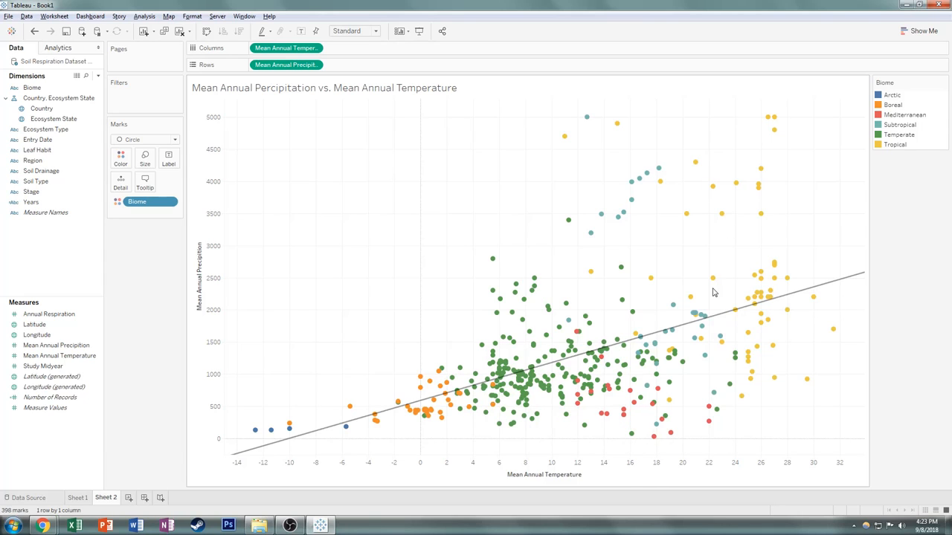
Step: Label the marks in the scatter plot with the Country dimension
{"action": "left_click", "coordinate": [42, 109]}
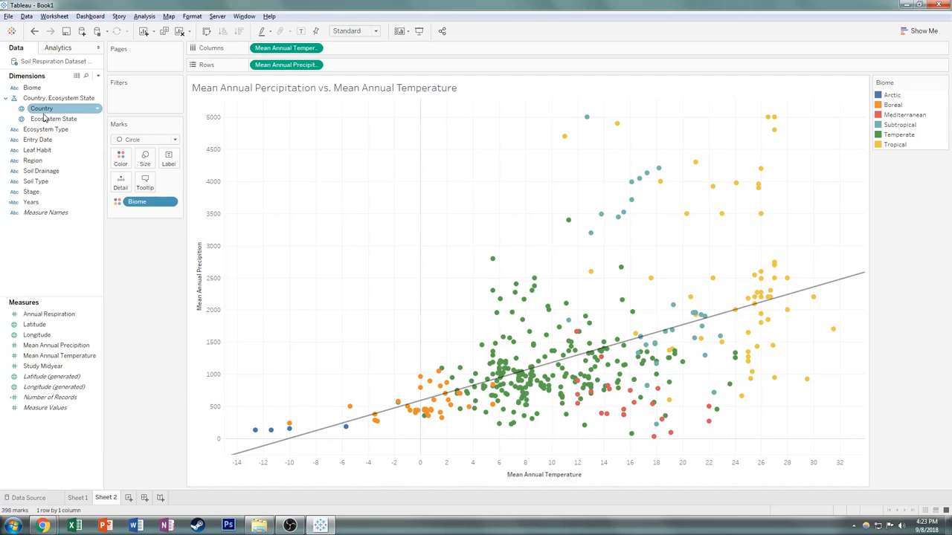
{"action": "left_click_drag", "start_coordinate": [45, 115], "coordinate": [169, 162]}
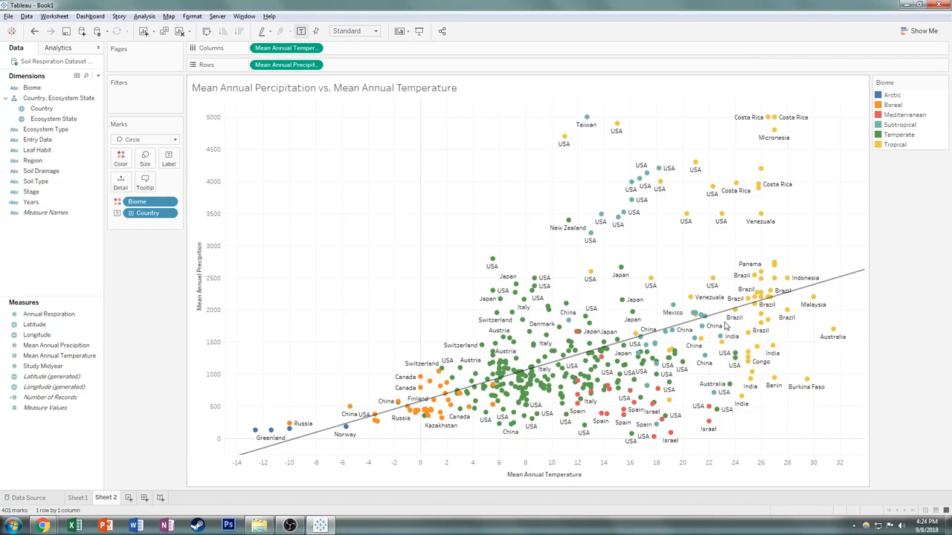
{"action": "mouse_move", "coordinate": [692, 307]}
{"action": "mouse_move", "coordinate": [641, 190]}
{"action": "mouse_move", "coordinate": [633, 443]}
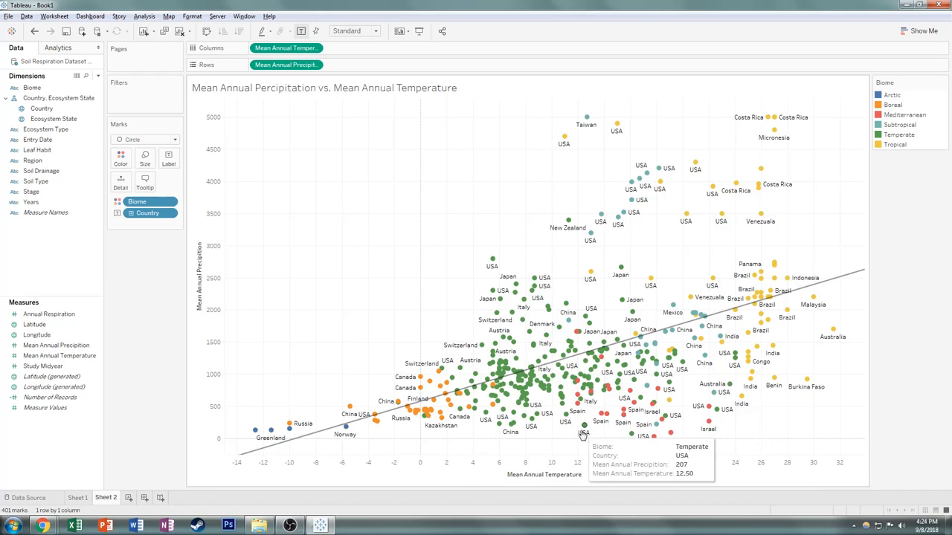
{"action": "mouse_move", "coordinate": [590, 436]}
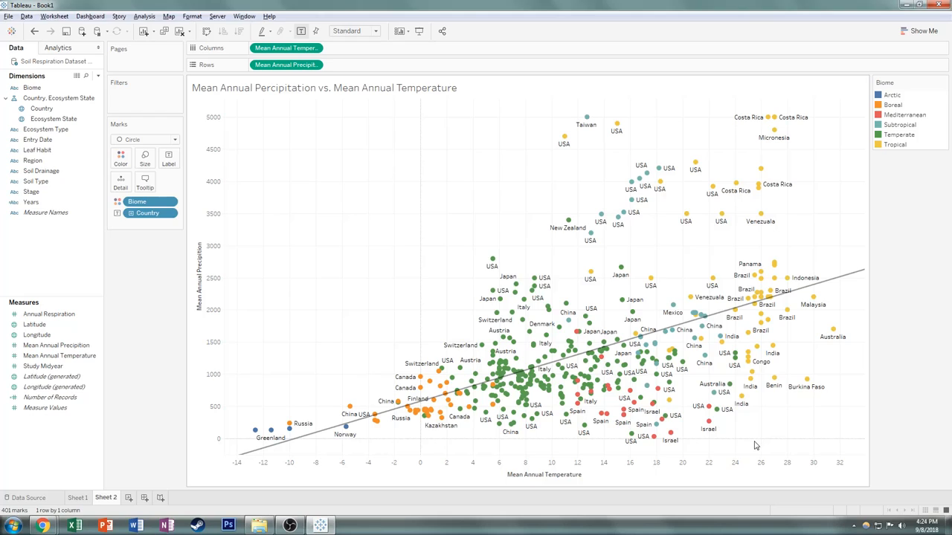
{"action": "key", "text": "alt+Tab"}
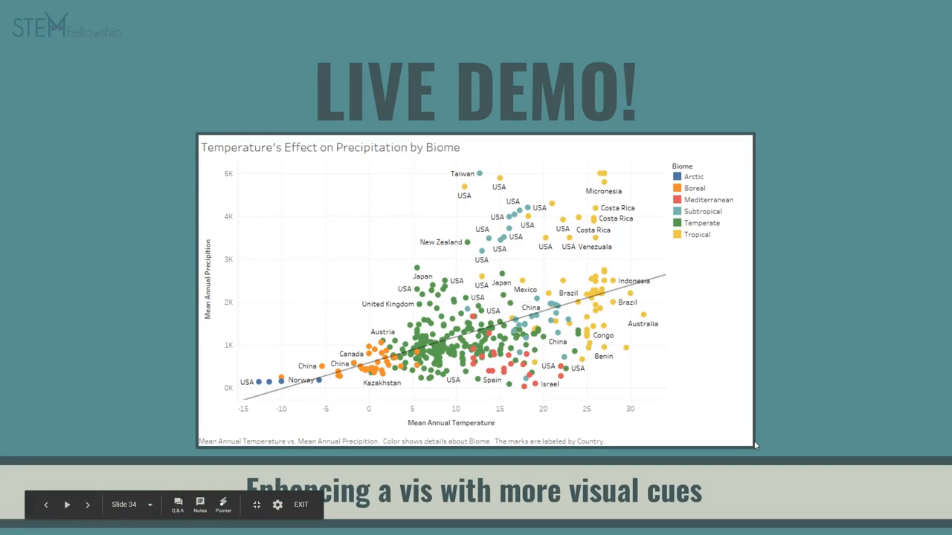
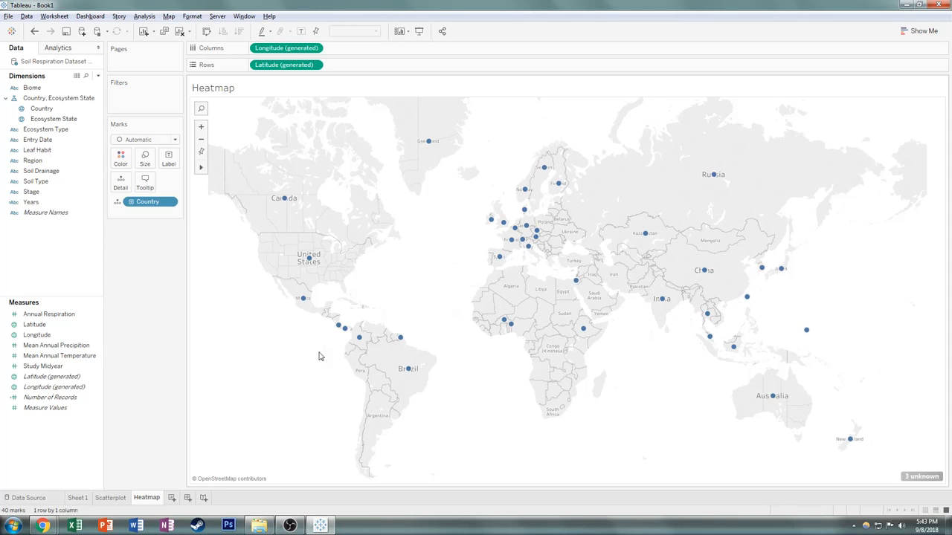
Step: Color the Heatmap's countries by Mean Annual Temperature, aggregated as an average
{"action": "left_click", "coordinate": [78, 358]}
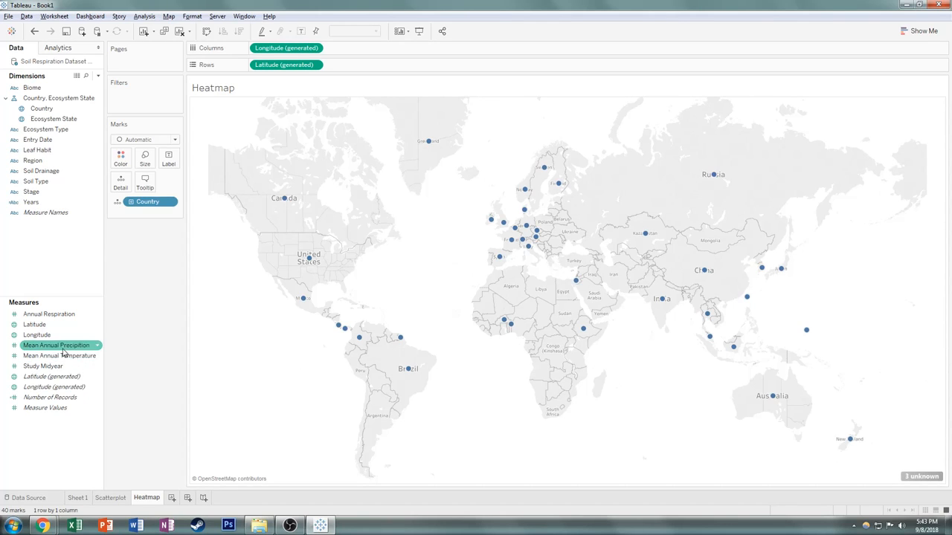
{"action": "left_click_drag", "start_coordinate": [78, 358], "coordinate": [128, 173]}
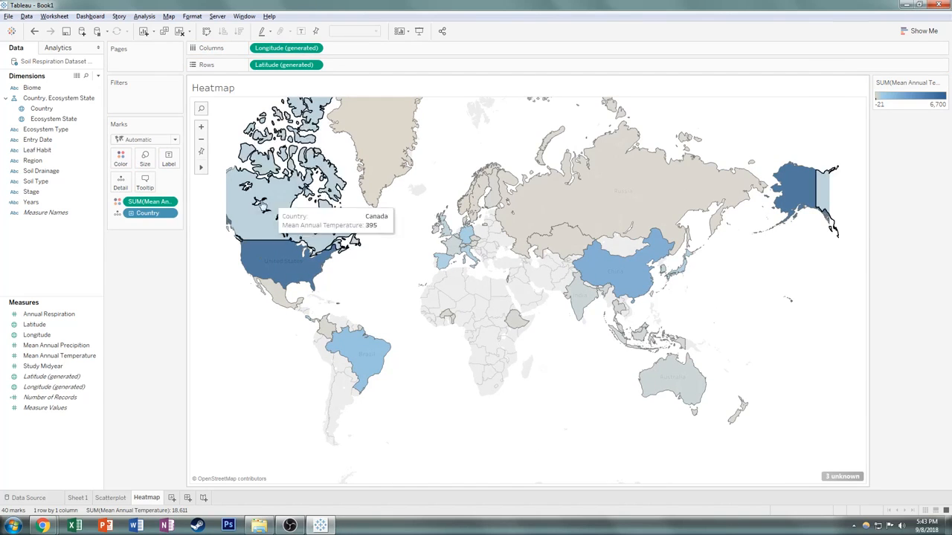
{"action": "left_click", "coordinate": [170, 201]}
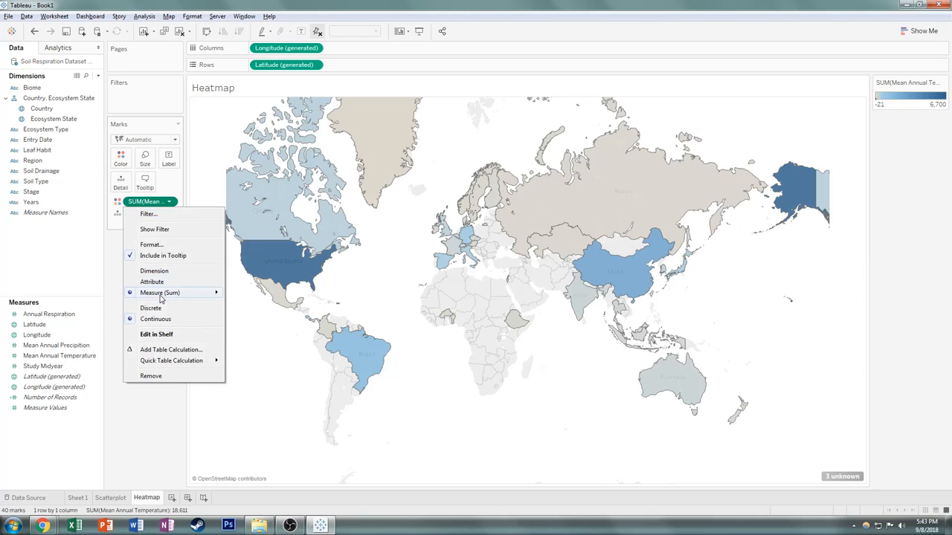
{"action": "mouse_move", "coordinate": [163, 293]}
{"action": "left_click", "coordinate": [230, 307]}
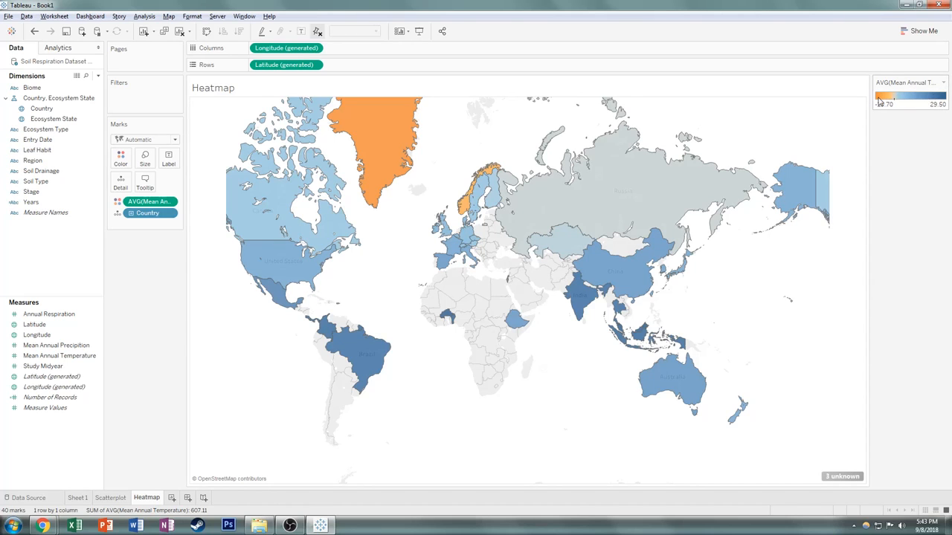
Step: Edit the average temperature colors on the map, reversing the palette and setting its center to 10
{"action": "left_click", "coordinate": [944, 84]}
{"action": "left_click", "coordinate": [907, 96]}
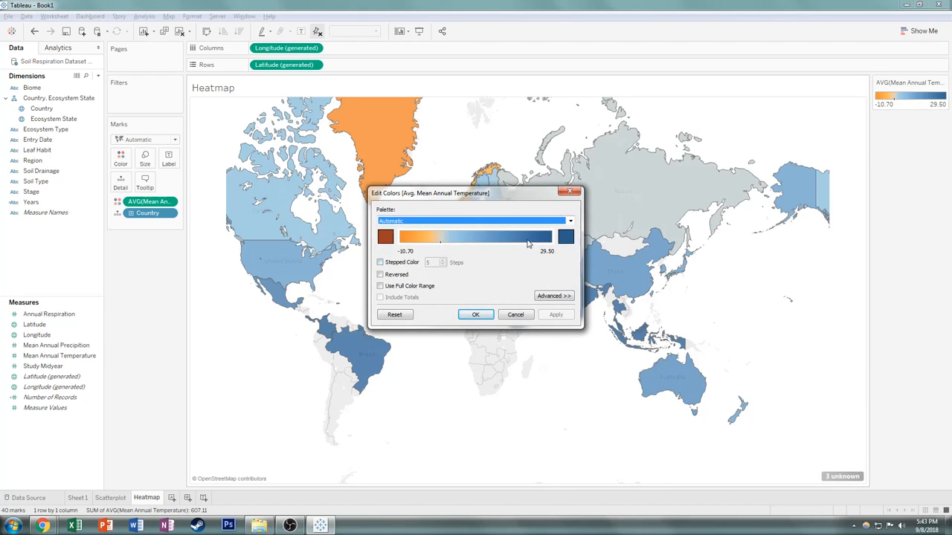
{"action": "left_click", "coordinate": [379, 275]}
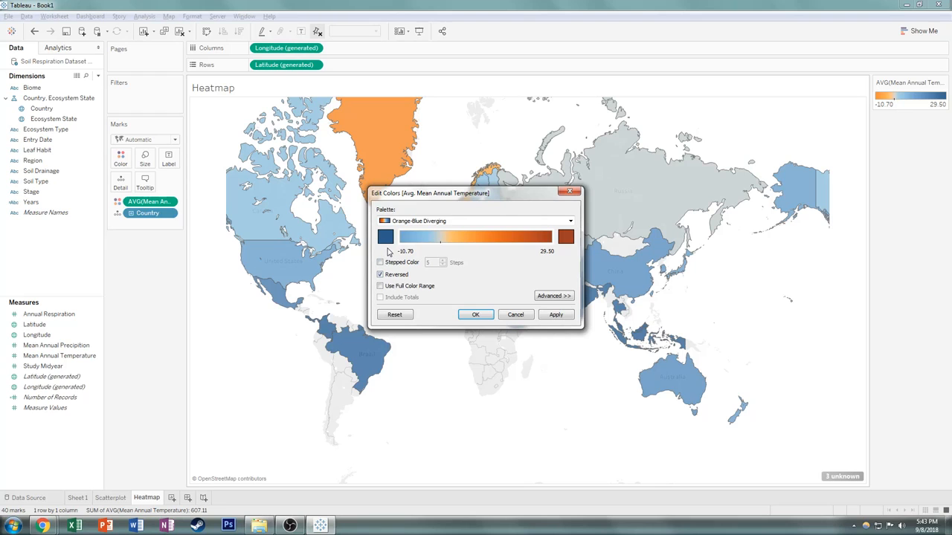
{"action": "left_click", "coordinate": [561, 296]}
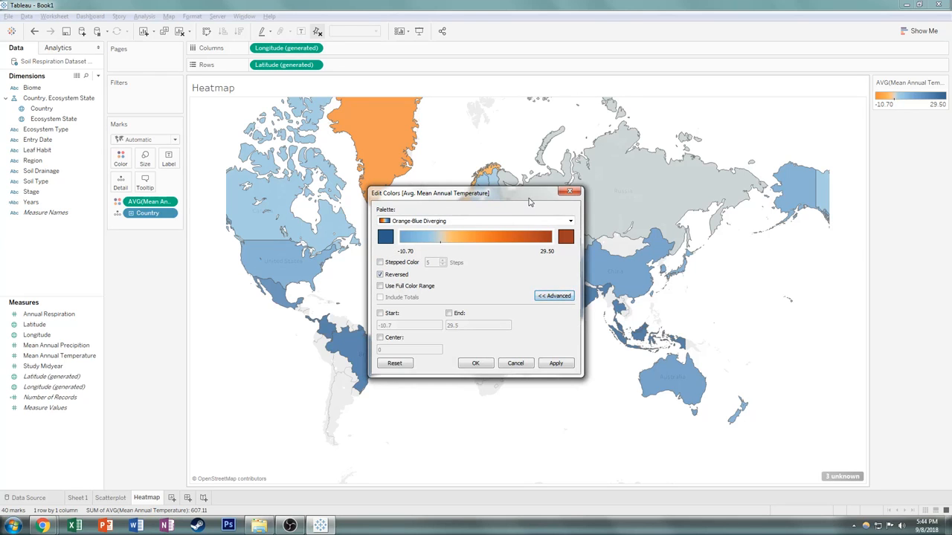
{"action": "left_click_drag", "start_coordinate": [533, 198], "coordinate": [623, 191]}
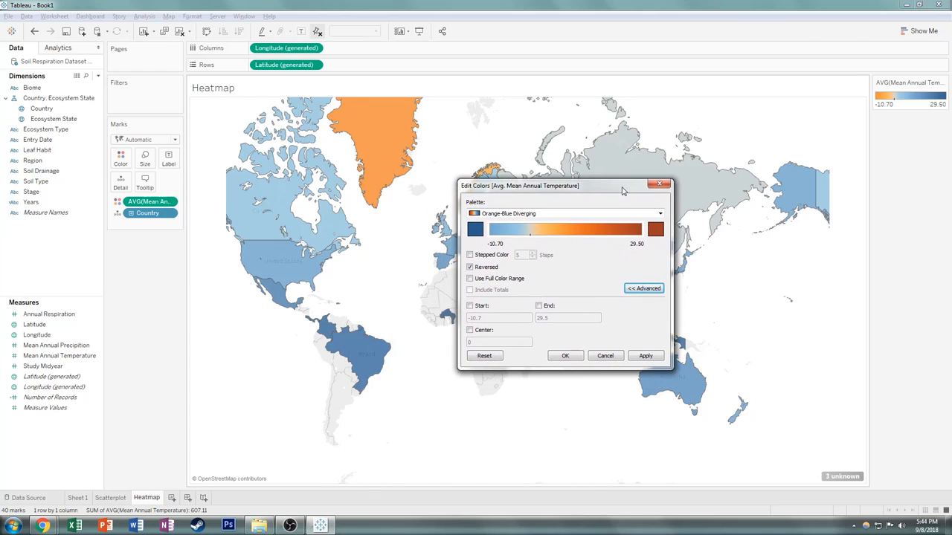
{"action": "left_click", "coordinate": [474, 333]}
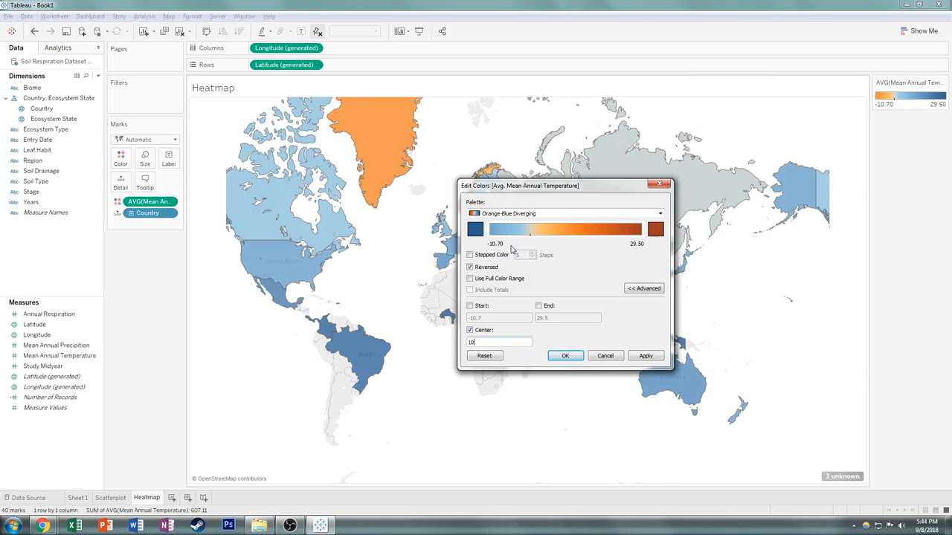
{"action": "left_click", "coordinate": [645, 356]}
{"action": "left_click", "coordinate": [565, 357]}
{"action": "scroll", "coordinate": [361, 245], "scroll_direction": "down", "scroll_amount": 2}
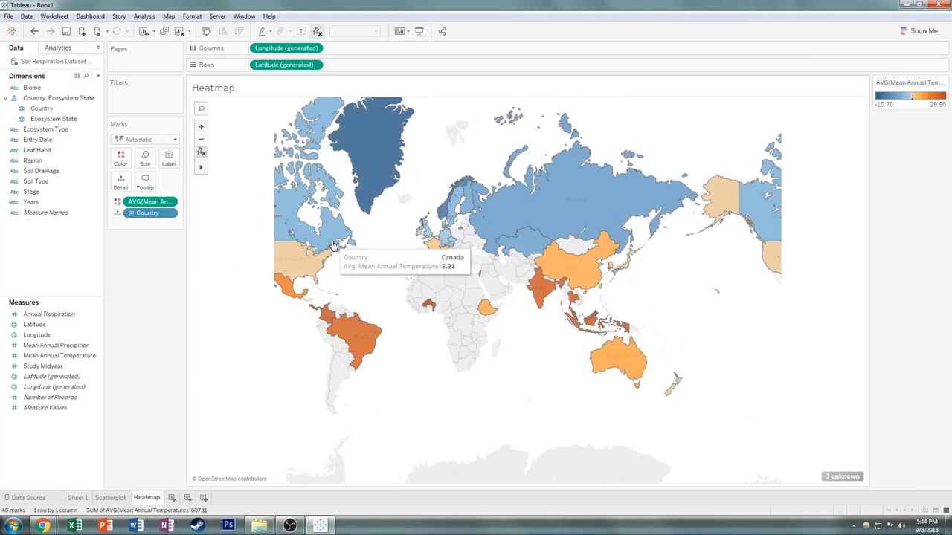
{"action": "scroll", "coordinate": [360, 222], "scroll_direction": "up", "scroll_amount": 2}
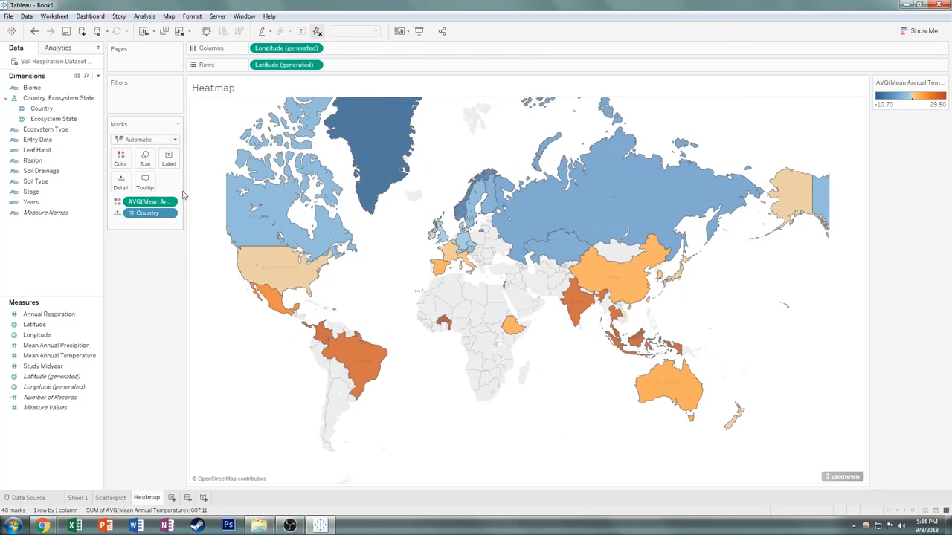
{"action": "mouse_move", "coordinate": [239, 171]}
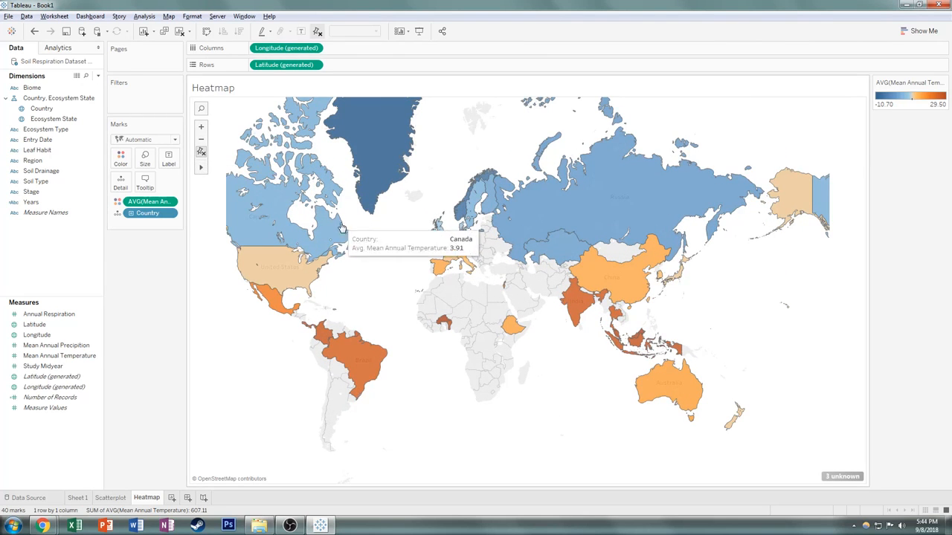
Step: Compare the average temperature colors of the countries on the Heatmap with the labeled points on the Scatterplot sheet
{"action": "left_click_drag", "start_coordinate": [353, 255], "coordinate": [439, 255]}
{"action": "scroll", "coordinate": [438, 255], "scroll_direction": "up", "scroll_amount": 1}
{"action": "scroll", "coordinate": [476, 246], "scroll_direction": "down", "scroll_amount": 1}
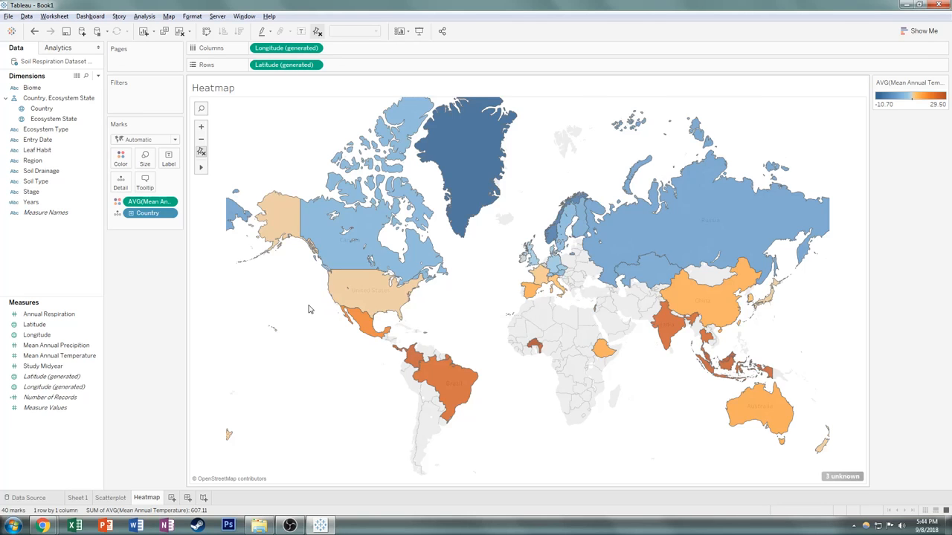
{"action": "scroll", "coordinate": [266, 257], "scroll_direction": "up", "scroll_amount": 4}
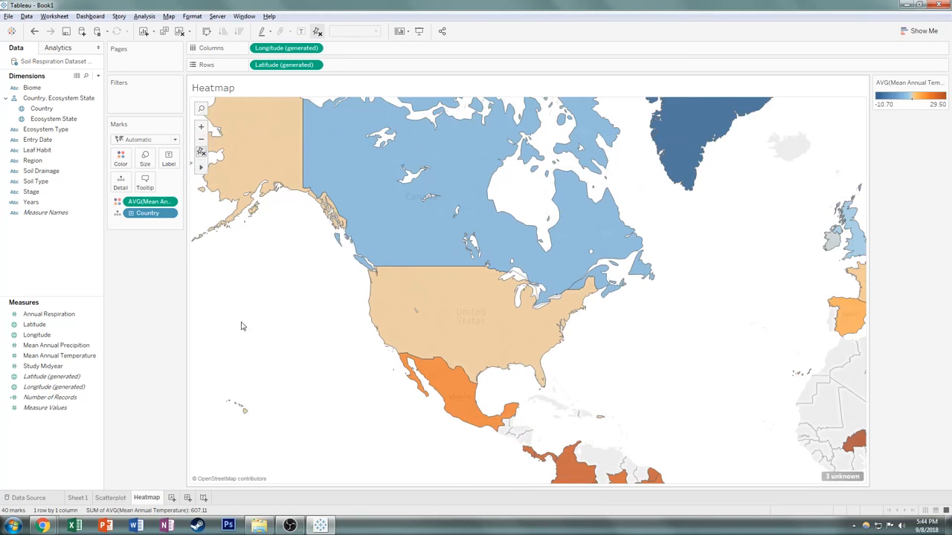
{"action": "left_click", "coordinate": [110, 498]}
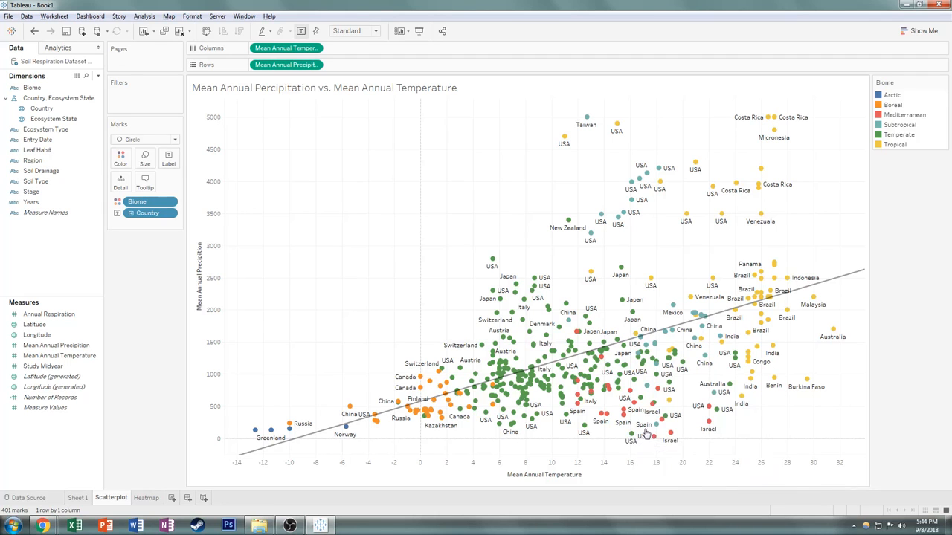
{"action": "left_click", "coordinate": [148, 498]}
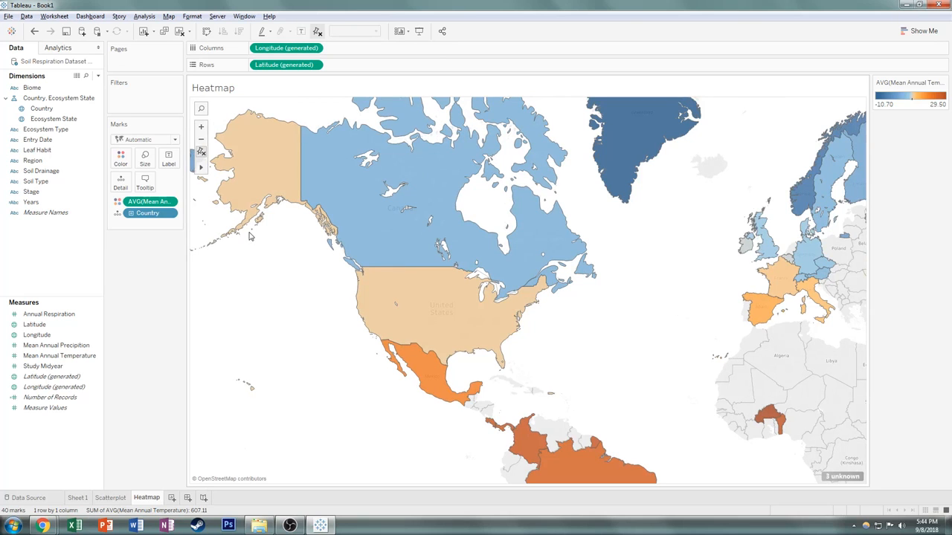
Step: Examine the average temperature coloring across Asia and North America on the Heatmap, including the value for the USA
{"action": "left_click_drag", "start_coordinate": [451, 241], "coordinate": [862, 249]}
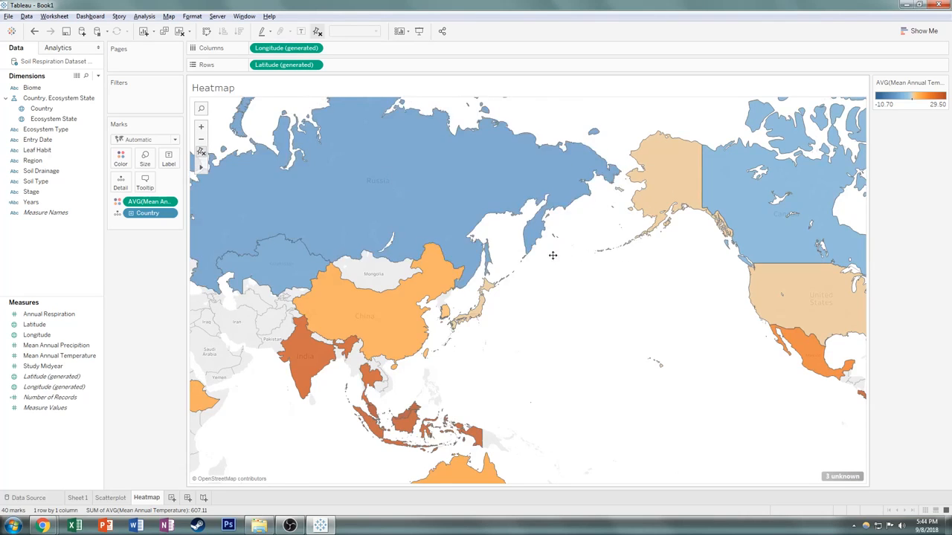
{"action": "left_click_drag", "start_coordinate": [207, 151], "coordinate": [296, 202]}
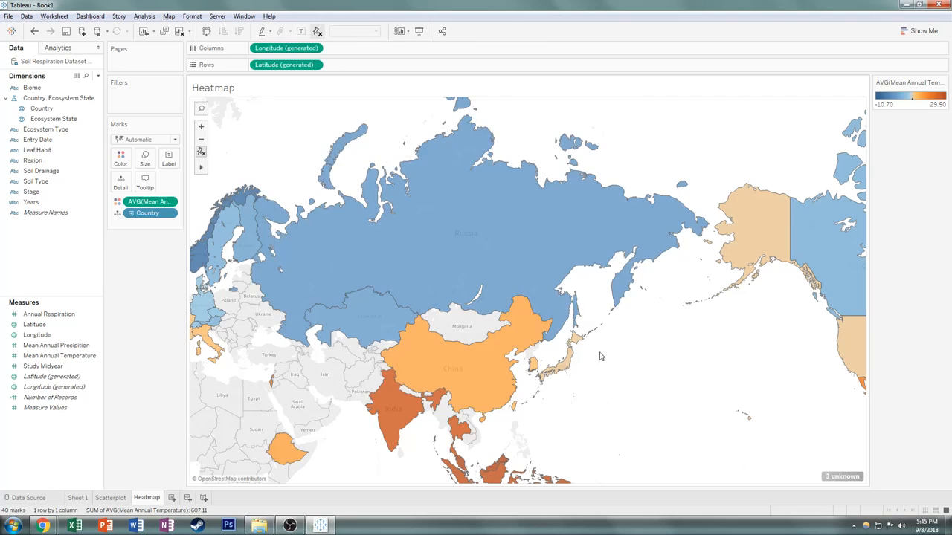
{"action": "mouse_move", "coordinate": [430, 165]}
{"action": "left_click_drag", "start_coordinate": [744, 351], "coordinate": [376, 315]}
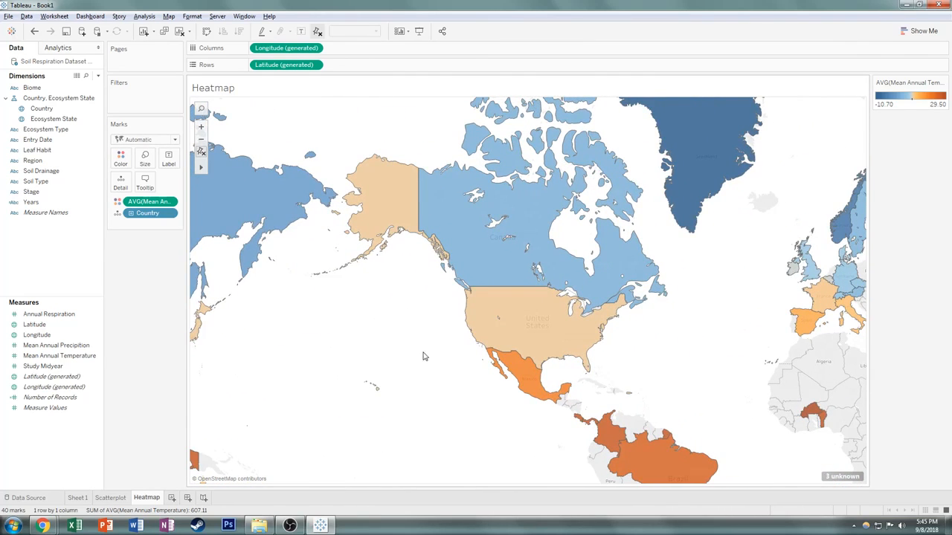
{"action": "left_click_drag", "start_coordinate": [426, 359], "coordinate": [363, 340]}
{"action": "scroll", "coordinate": [392, 342], "scroll_direction": "up", "scroll_amount": 1}
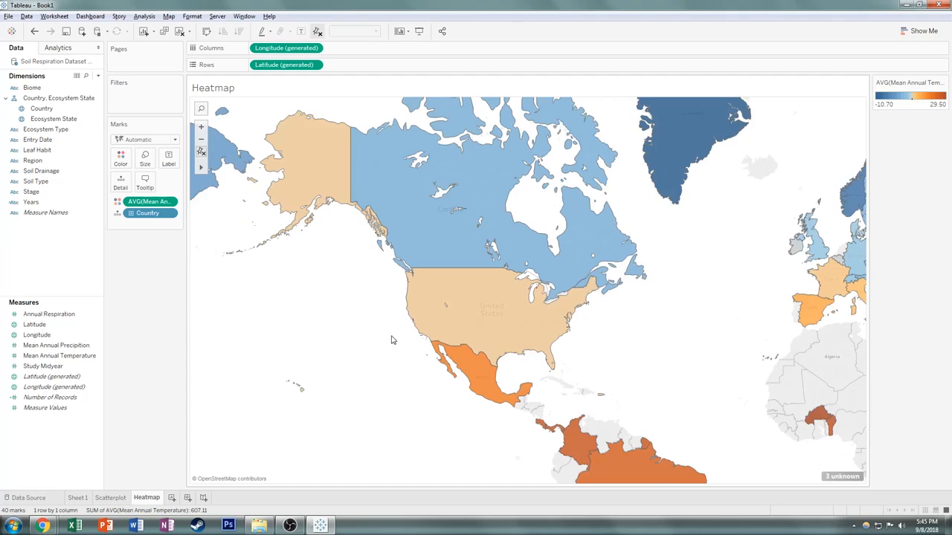
{"action": "mouse_move", "coordinate": [420, 301]}
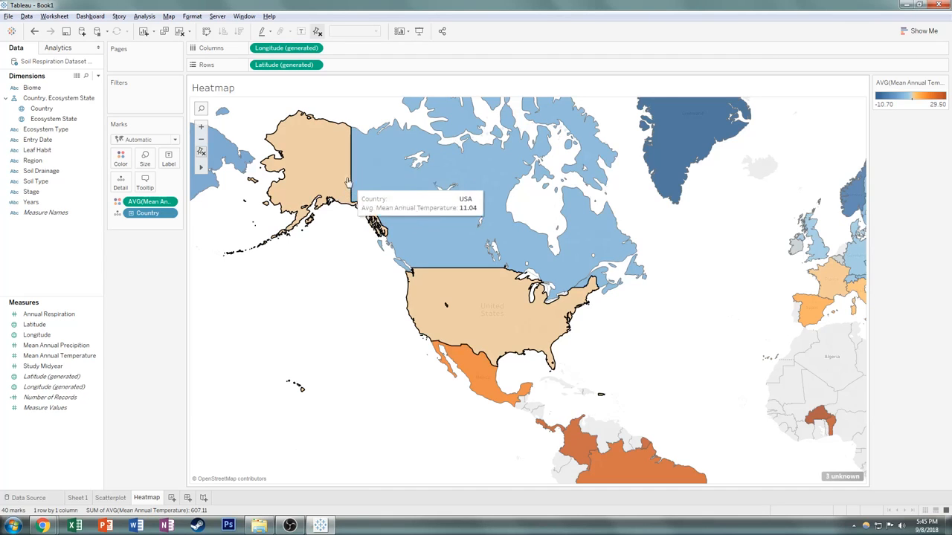
{"action": "mouse_move", "coordinate": [467, 327]}
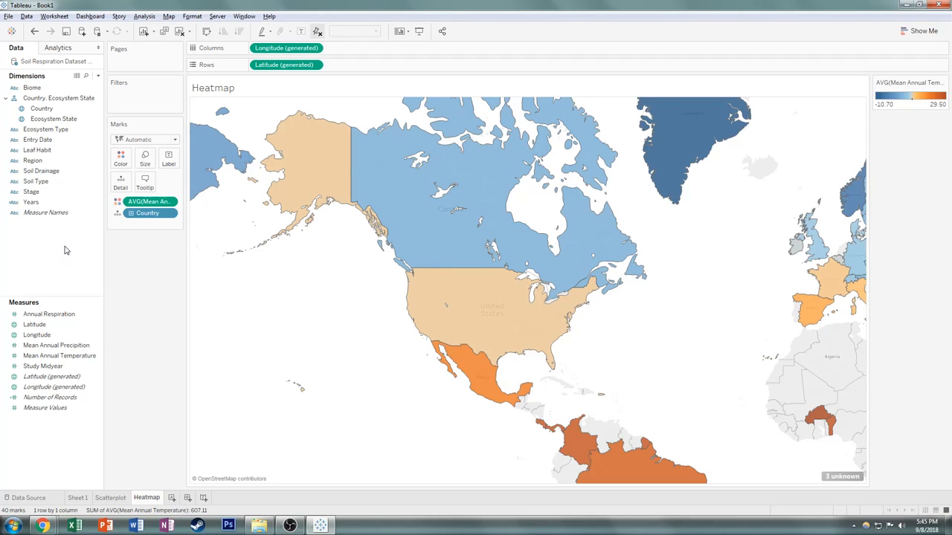
{"action": "left_click", "coordinate": [41, 160]}
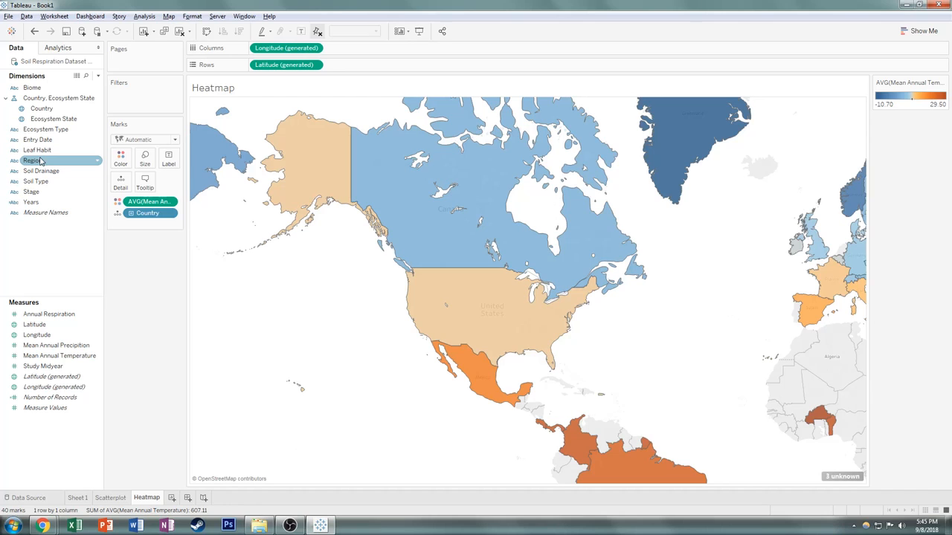
{"action": "scroll", "coordinate": [559, 344], "scroll_direction": "down", "scroll_amount": 1}
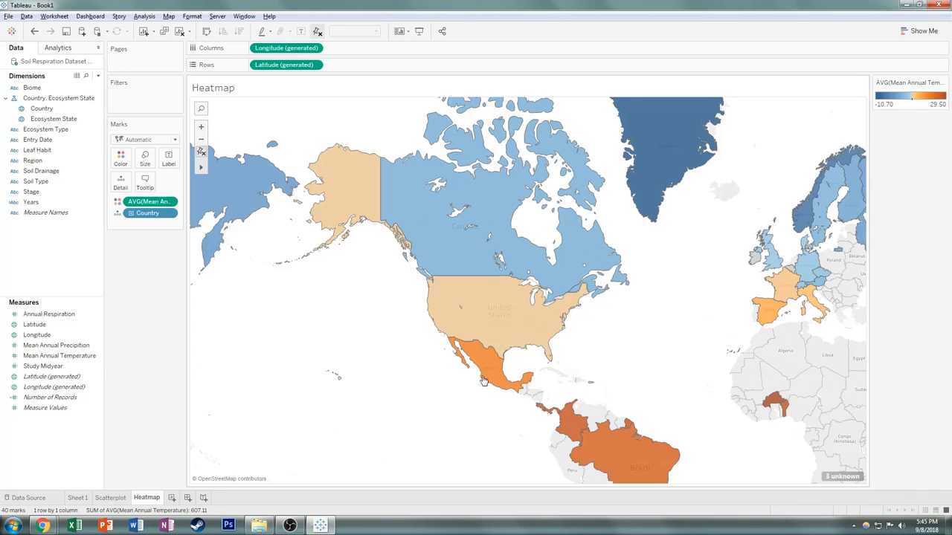
Step: Duplicate the Scatterplot sheet and rename the copy US Scatterplot
{"action": "left_click", "coordinate": [119, 497]}
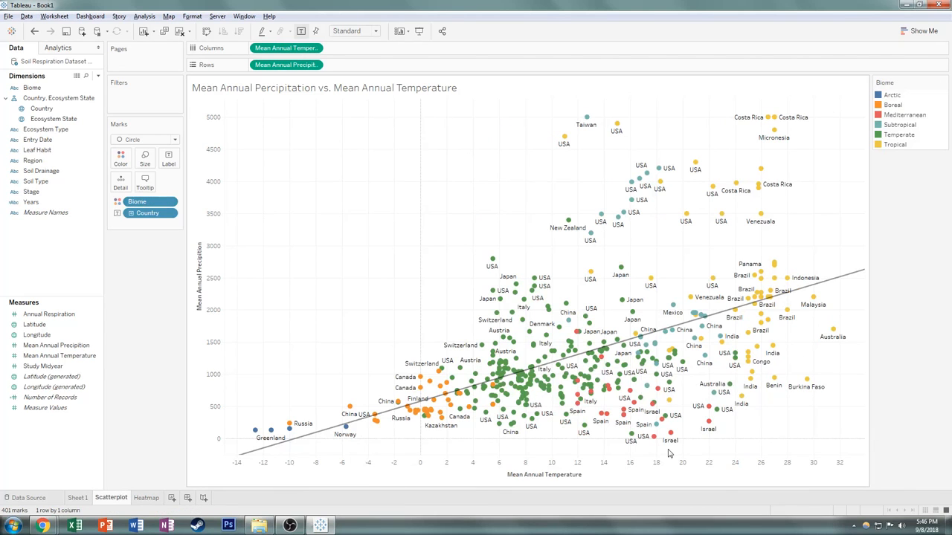
{"action": "mouse_move", "coordinate": [653, 445]}
{"action": "left_click", "coordinate": [114, 498]}
{"action": "right_click", "coordinate": [105, 499]}
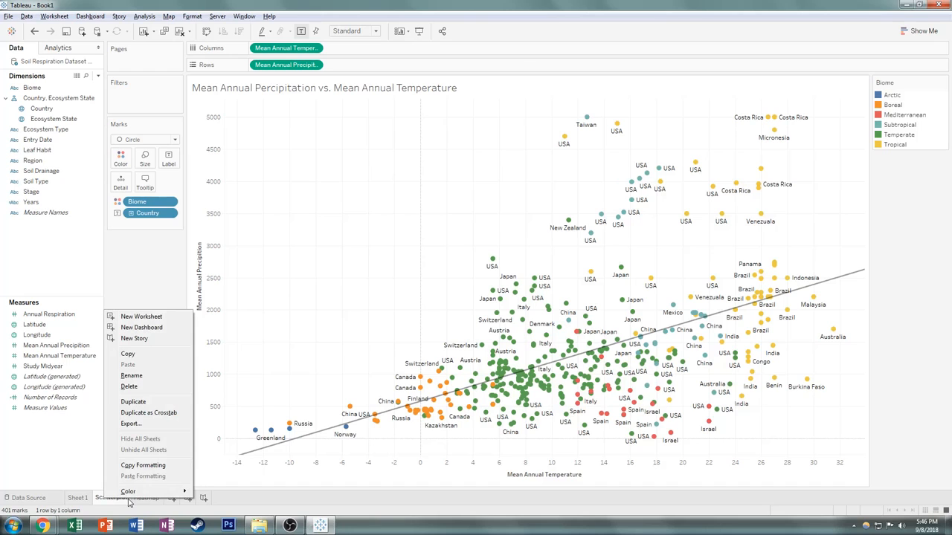
{"action": "left_click", "coordinate": [133, 401]}
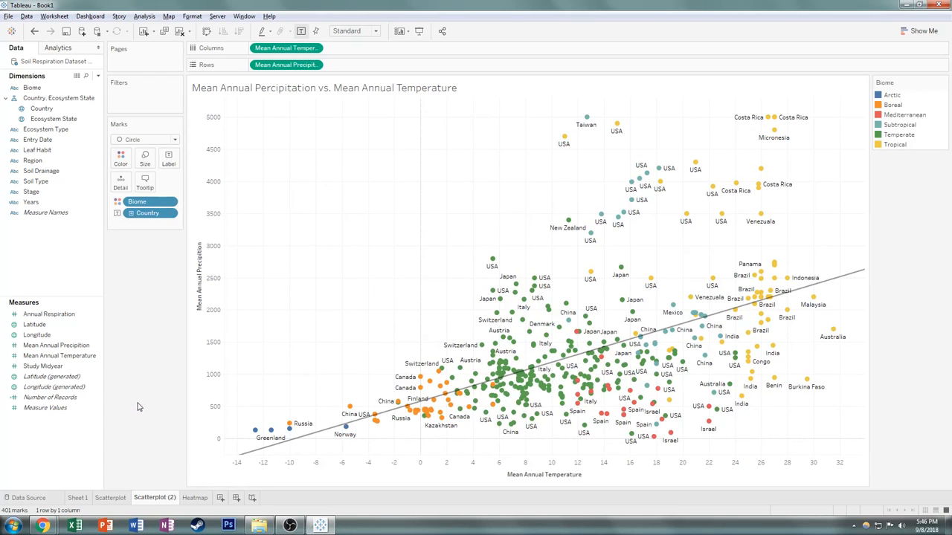
{"action": "double_click", "coordinate": [161, 500]}
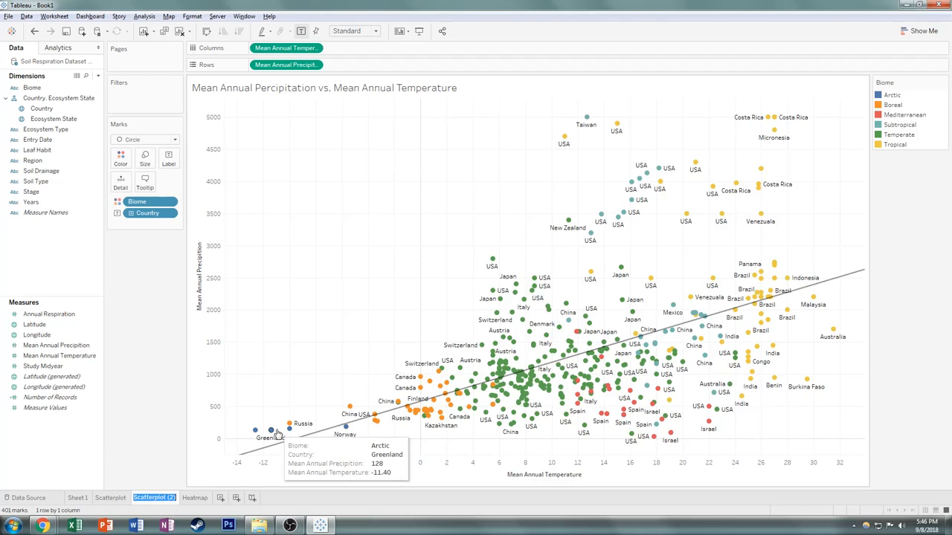
{"action": "type", "text": "US Scatterplot"}
{"action": "key", "text": "Return"}
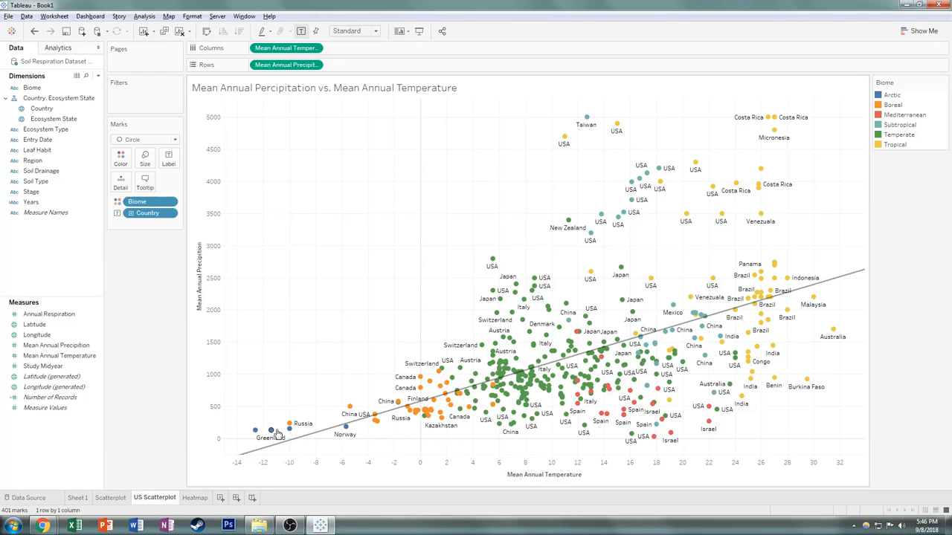
Step: Replace the duplicated chart's title with US Scatterplot
{"action": "double_click", "coordinate": [334, 88]}
{"action": "left_click_drag", "start_coordinate": [435, 245], "coordinate": [291, 226]}
{"action": "type", "text": "US S"}
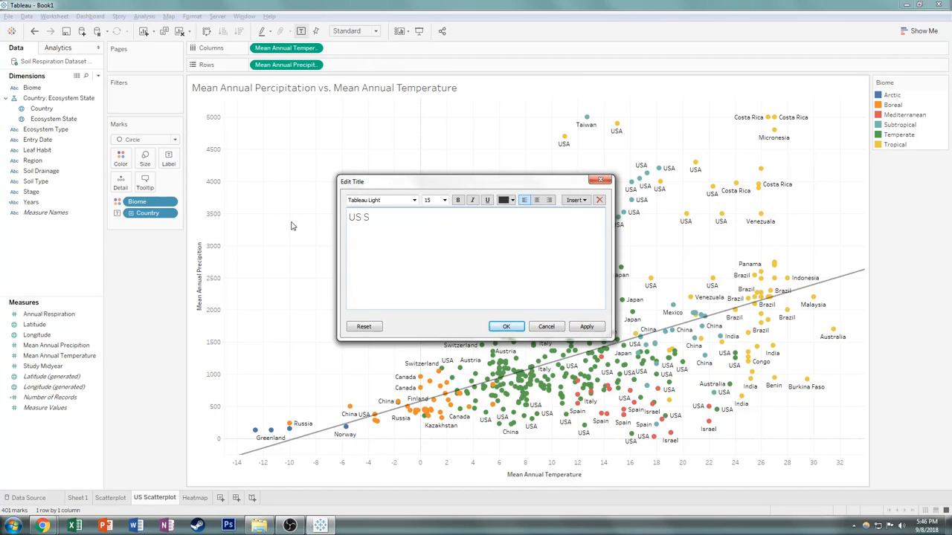
{"action": "type", "text": "catter"}
{"action": "key", "text": "BackSpace"}
{"action": "left_click", "coordinate": [506, 326]}
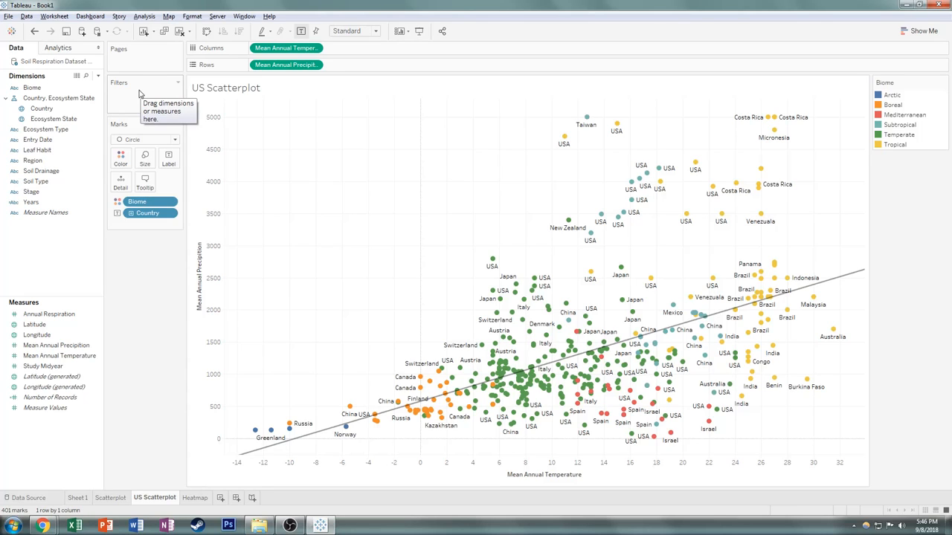
Step: Filter the US Scatterplot by Country, excluding every country except USA
{"action": "left_click", "coordinate": [60, 112]}
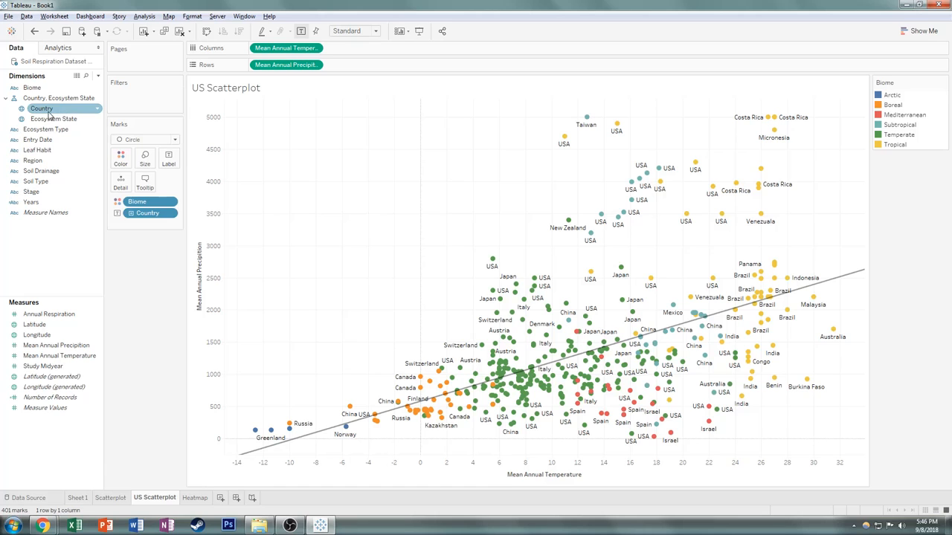
{"action": "left_click_drag", "start_coordinate": [47, 112], "coordinate": [141, 94]}
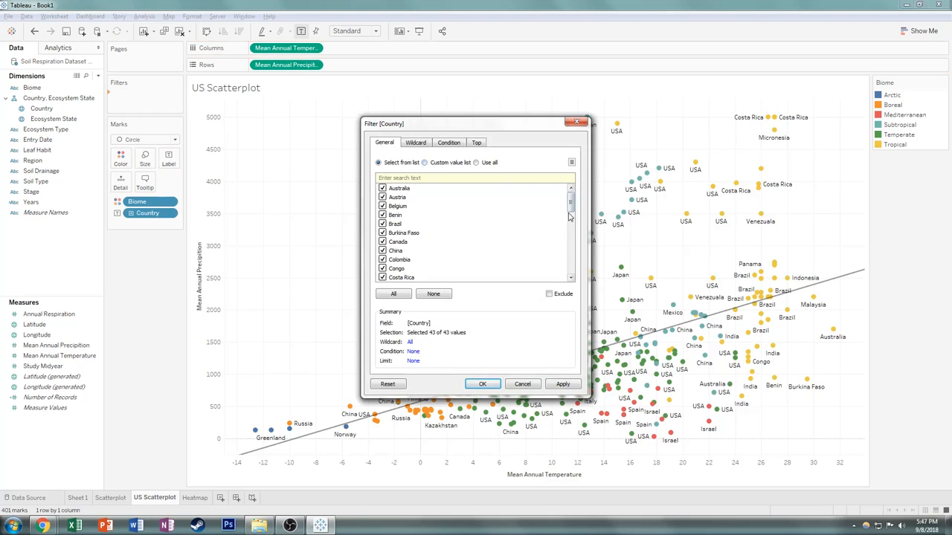
{"action": "left_click_drag", "start_coordinate": [572, 211], "coordinate": [577, 277]}
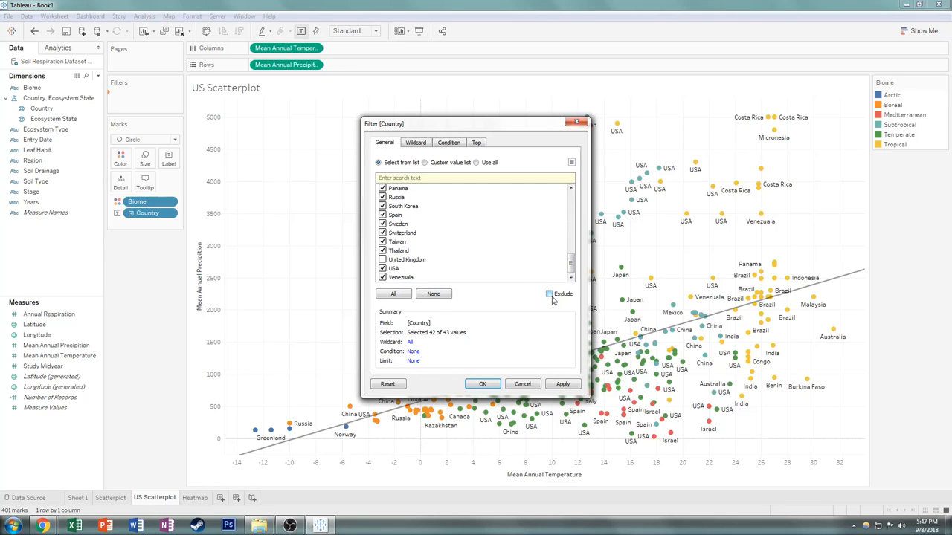
{"action": "left_click", "coordinate": [549, 294]}
{"action": "scroll", "coordinate": [394, 220], "scroll_direction": "up", "scroll_amount": 2}
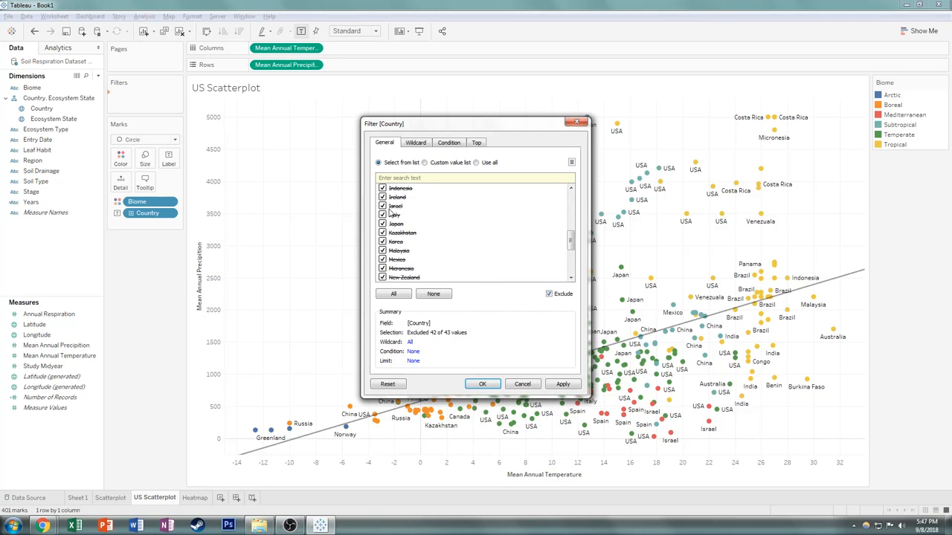
{"action": "scroll", "coordinate": [402, 223], "scroll_direction": "down", "scroll_amount": 2}
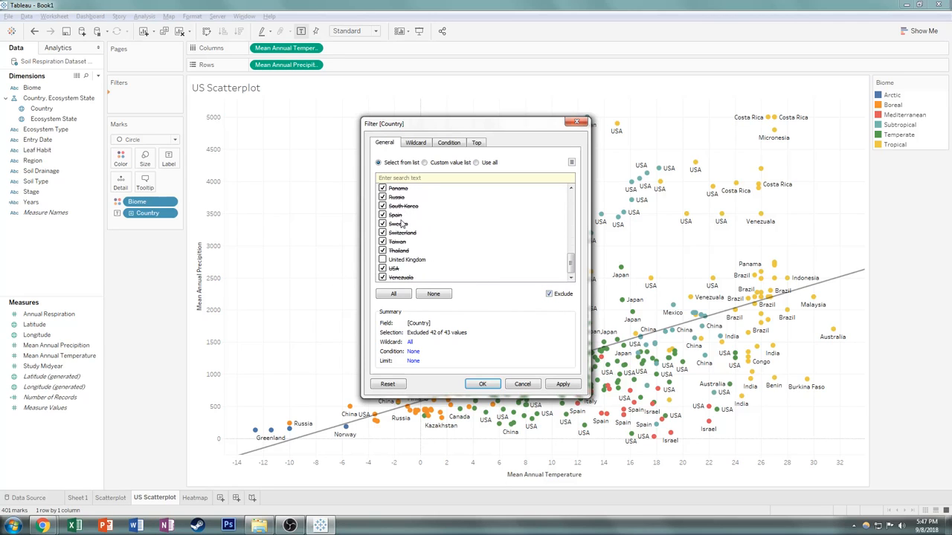
{"action": "left_click", "coordinate": [383, 259]}
{"action": "left_click", "coordinate": [383, 269]}
{"action": "left_click", "coordinate": [563, 384]}
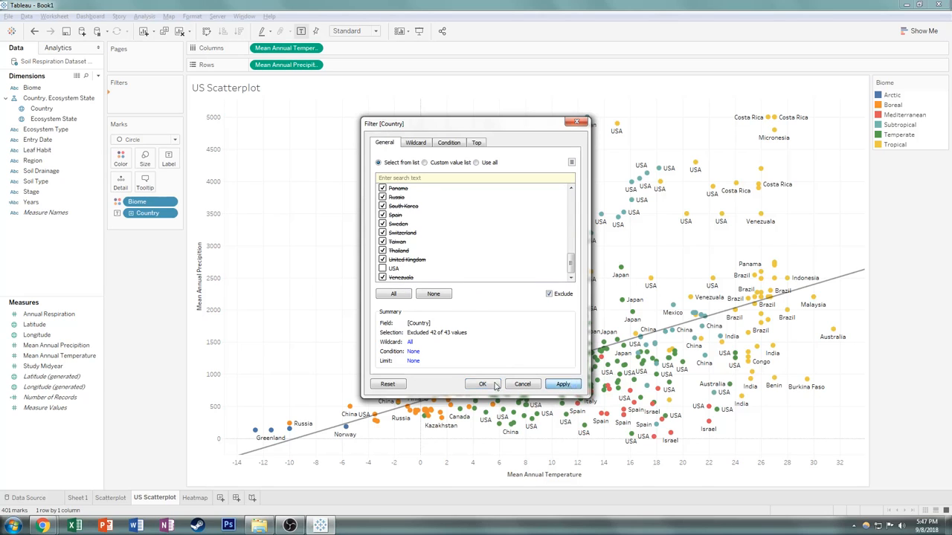
{"action": "left_click", "coordinate": [483, 384]}
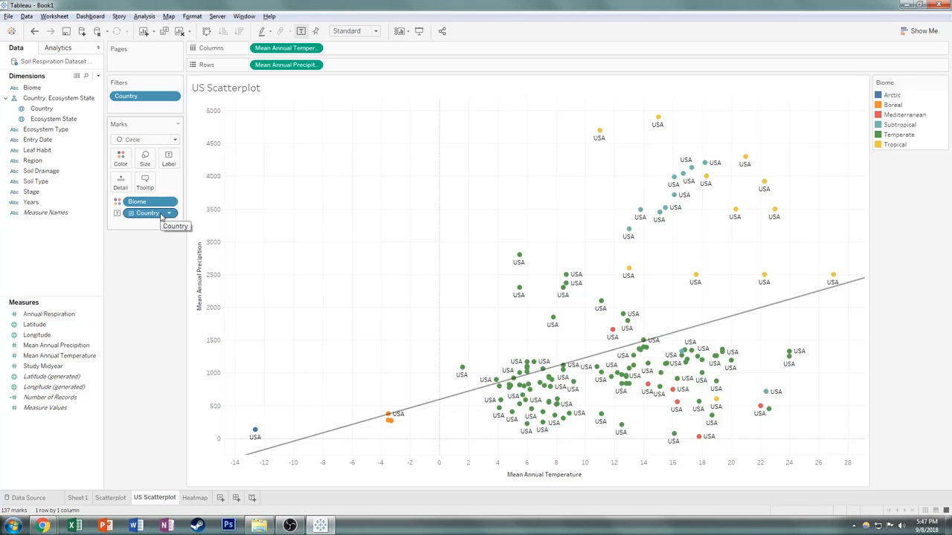
Step: Replace the Country labels on the US Scatterplot's marks with Region and inspect the driest California and Nevada points
{"action": "left_click_drag", "start_coordinate": [161, 215], "coordinate": [76, 215]}
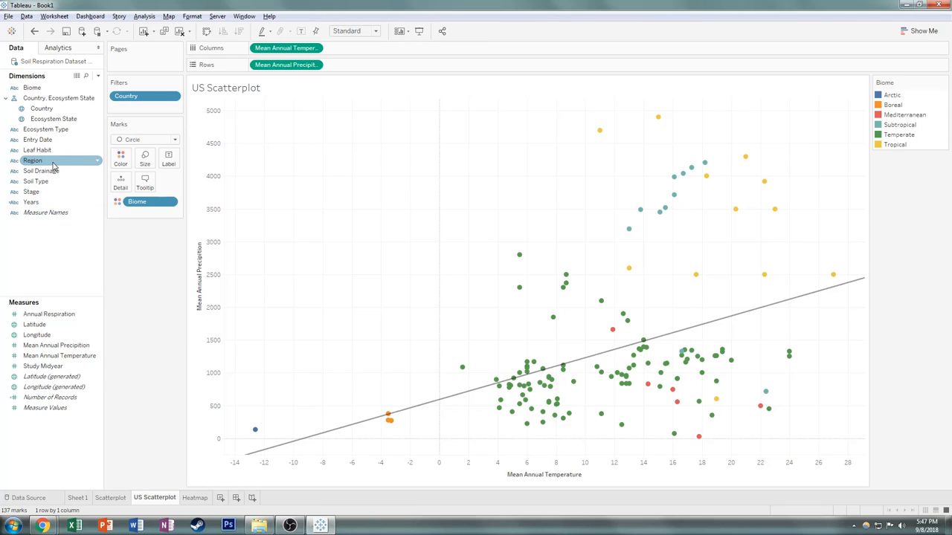
{"action": "left_click_drag", "start_coordinate": [53, 168], "coordinate": [171, 162]}
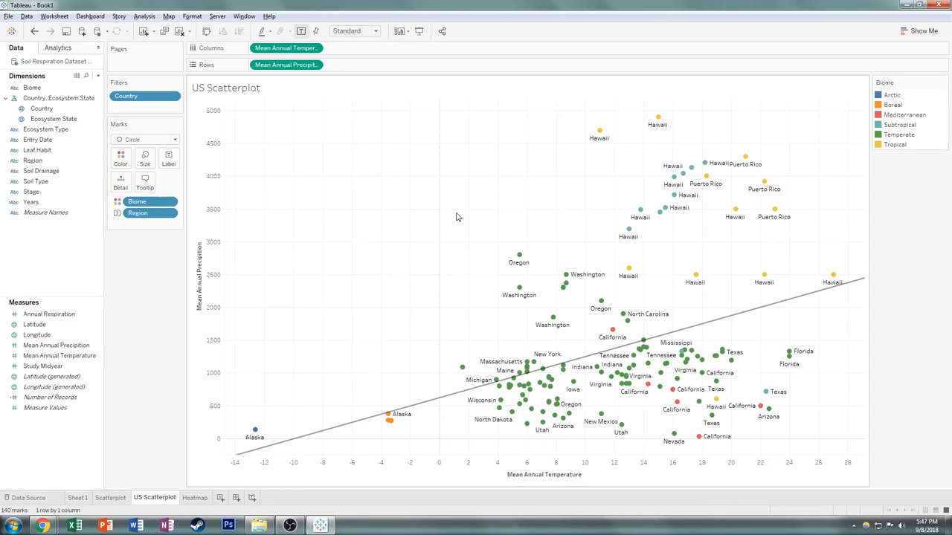
{"action": "mouse_move", "coordinate": [699, 446]}
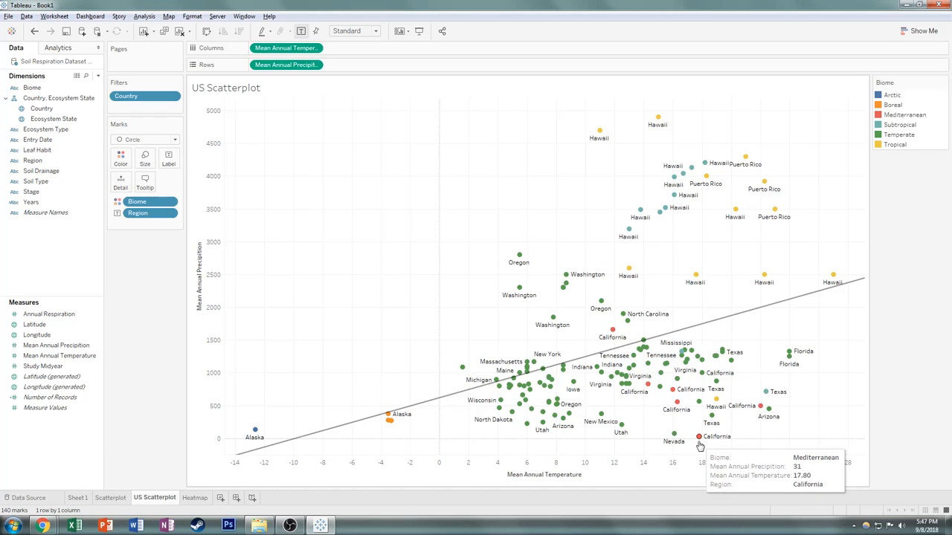
{"action": "mouse_move", "coordinate": [673, 437]}
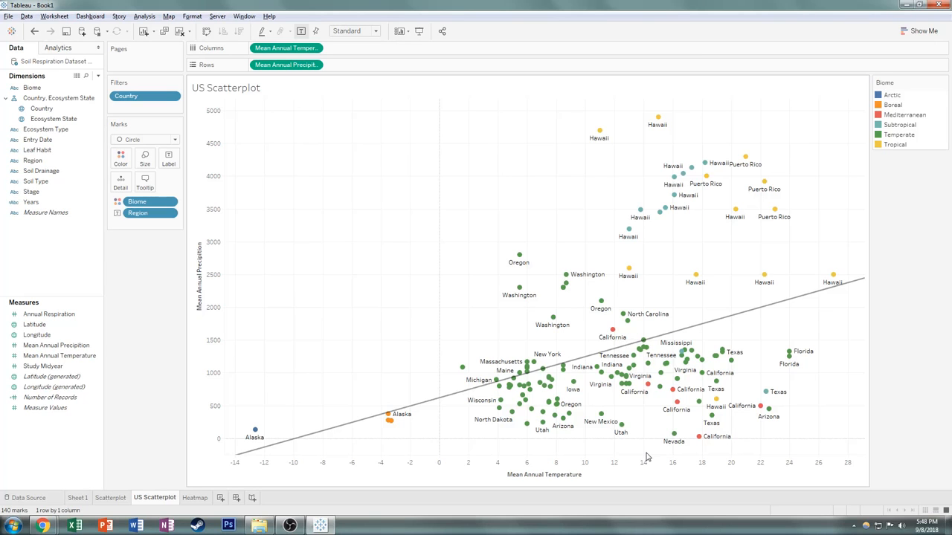
Step: Switch to the presentation slideshow to view the live demo slide on spatial data by country
{"action": "key", "text": "alt+Tab"}
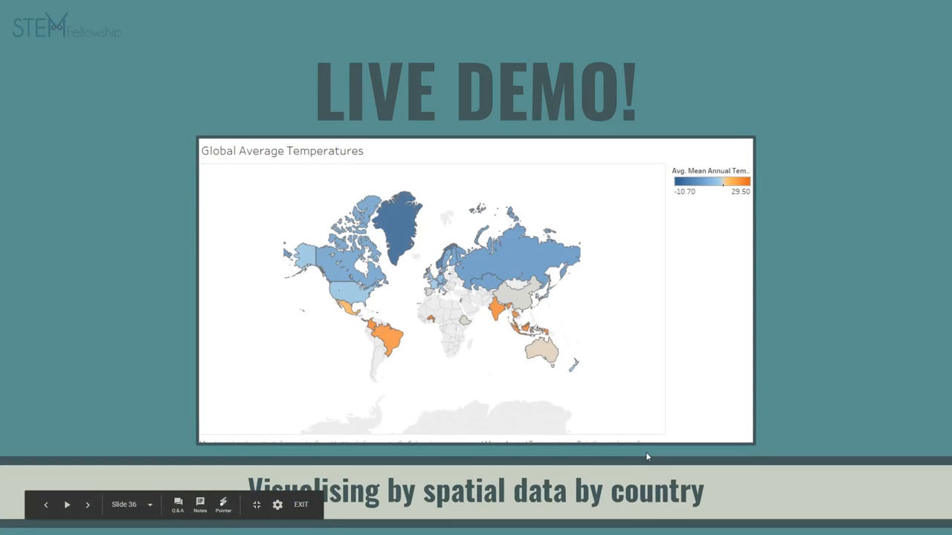
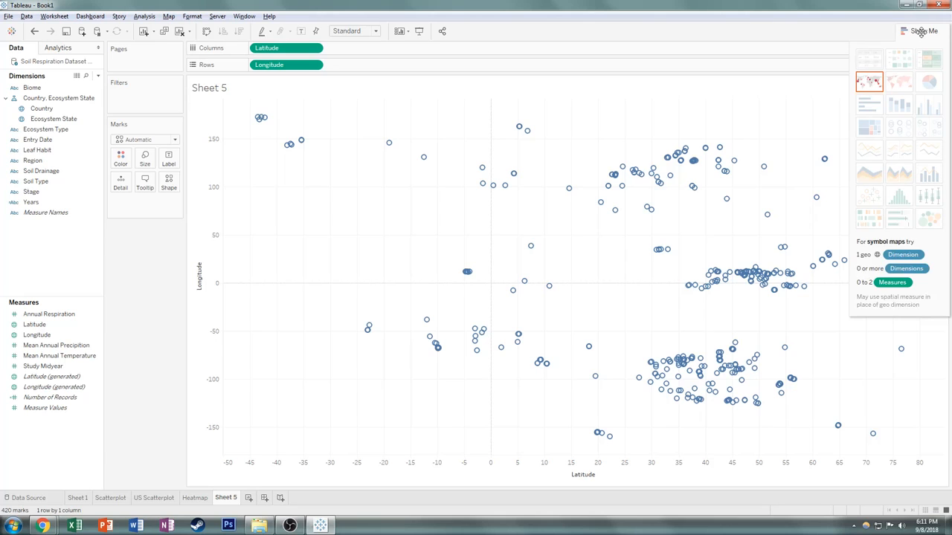
Step: Convert the Latitude and Longitude plot on Sheet 5 into a symbol map and look over its plotted locations
{"action": "left_click", "coordinate": [868, 82]}
{"action": "left_click", "coordinate": [905, 32]}
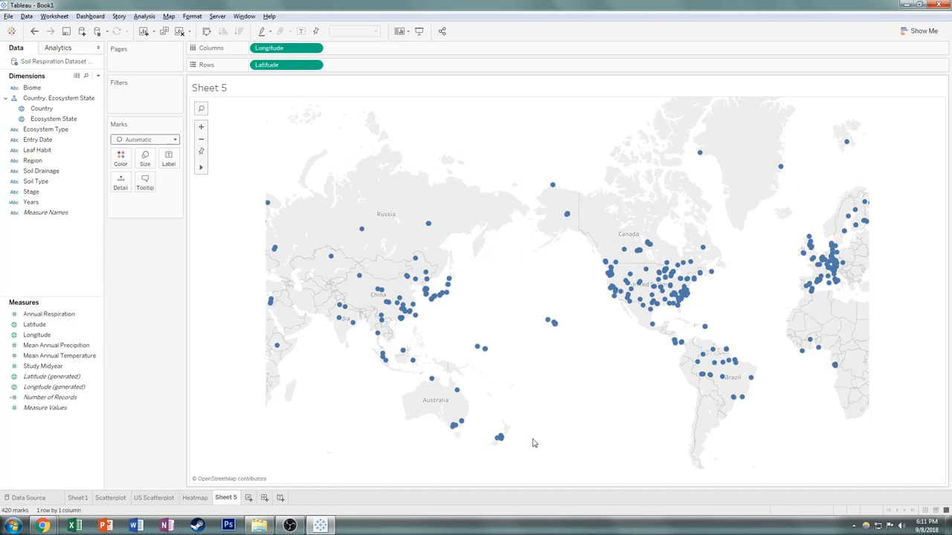
{"action": "scroll", "coordinate": [805, 297], "scroll_direction": "up", "scroll_amount": 3}
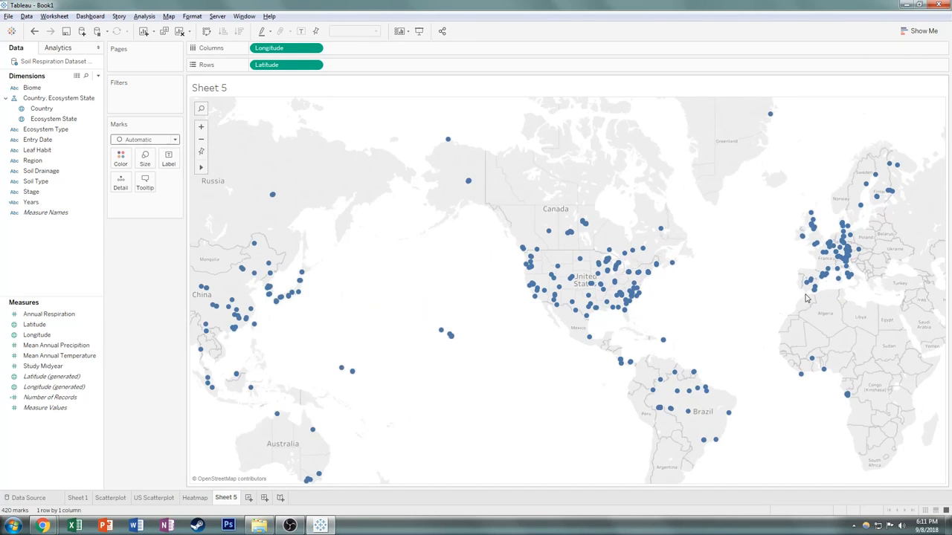
{"action": "scroll", "coordinate": [750, 330], "scroll_direction": "down", "scroll_amount": 2}
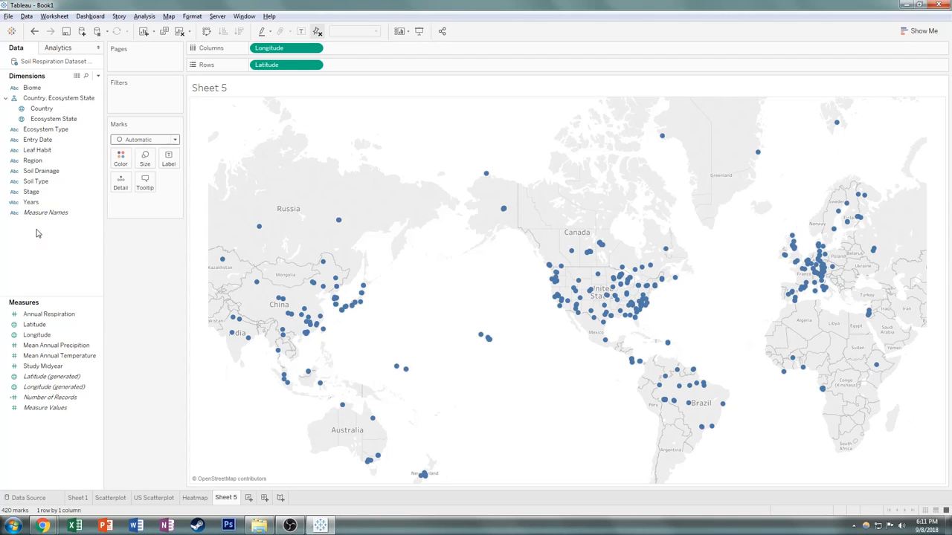
Step: Color the map's marks on Sheet 5 by Mean Annual Temperature, aggregated as an average
{"action": "left_click", "coordinate": [55, 359]}
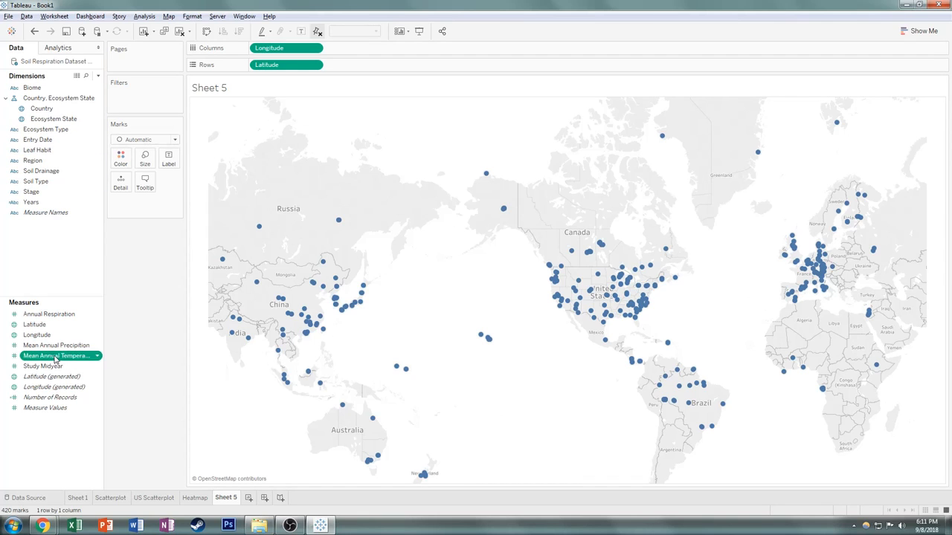
{"action": "left_click_drag", "start_coordinate": [56, 356], "coordinate": [119, 161]}
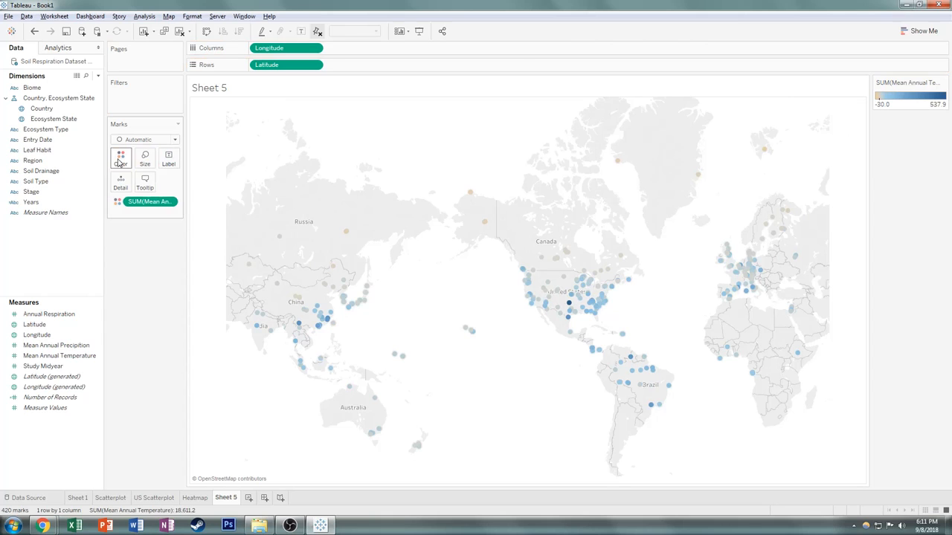
{"action": "left_click", "coordinate": [170, 202]}
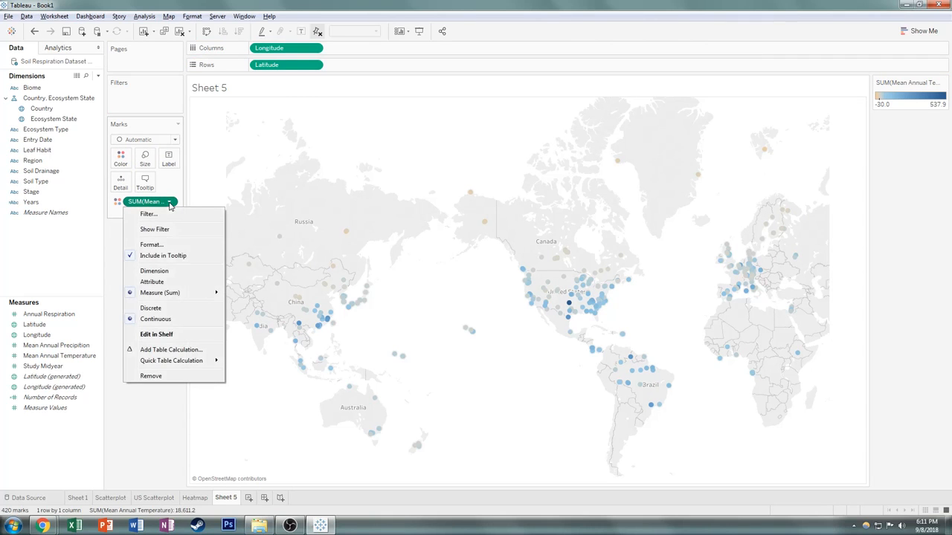
{"action": "mouse_move", "coordinate": [179, 294]}
{"action": "left_click", "coordinate": [229, 305]}
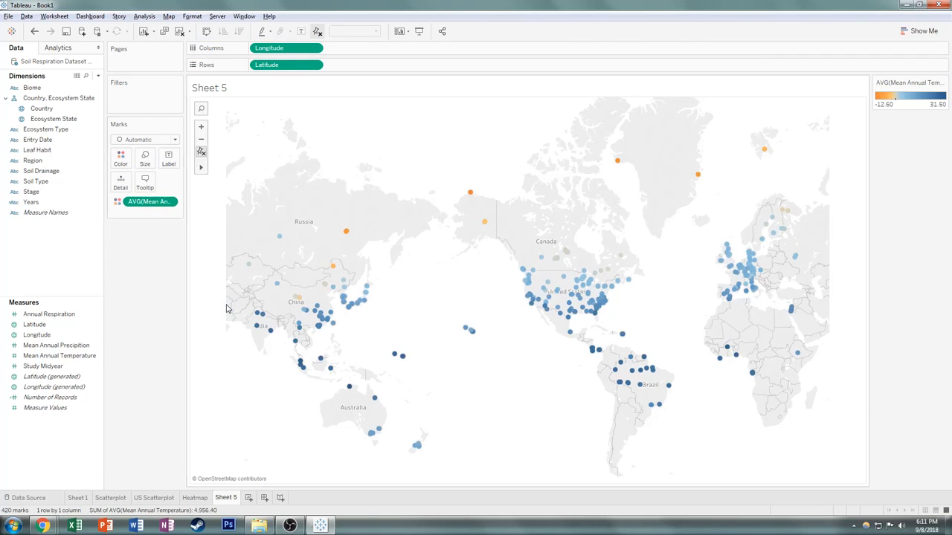
Step: Reverse the color palette for average Mean Annual Temperature and center it at 10
{"action": "left_click", "coordinate": [943, 83]}
{"action": "left_click", "coordinate": [901, 93]}
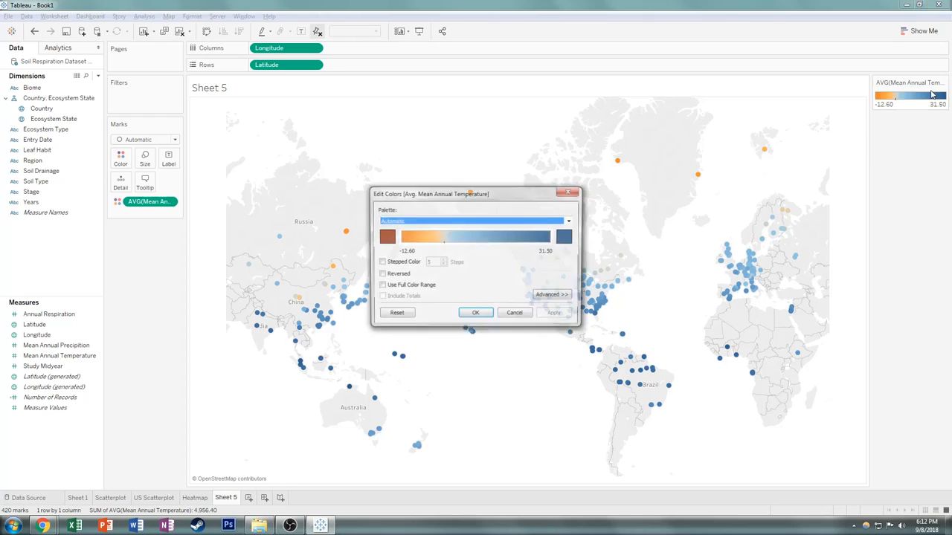
{"action": "left_click", "coordinate": [380, 275]}
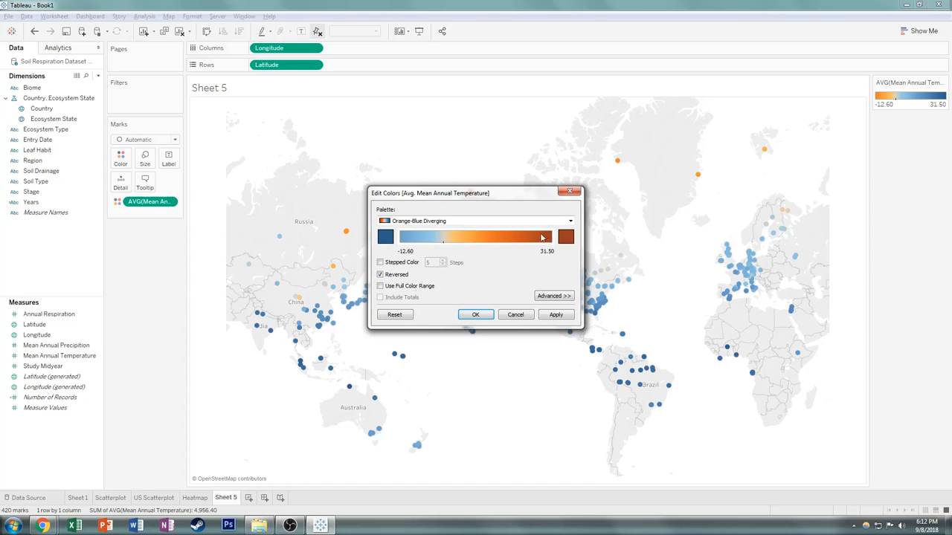
{"action": "left_click", "coordinate": [554, 296]}
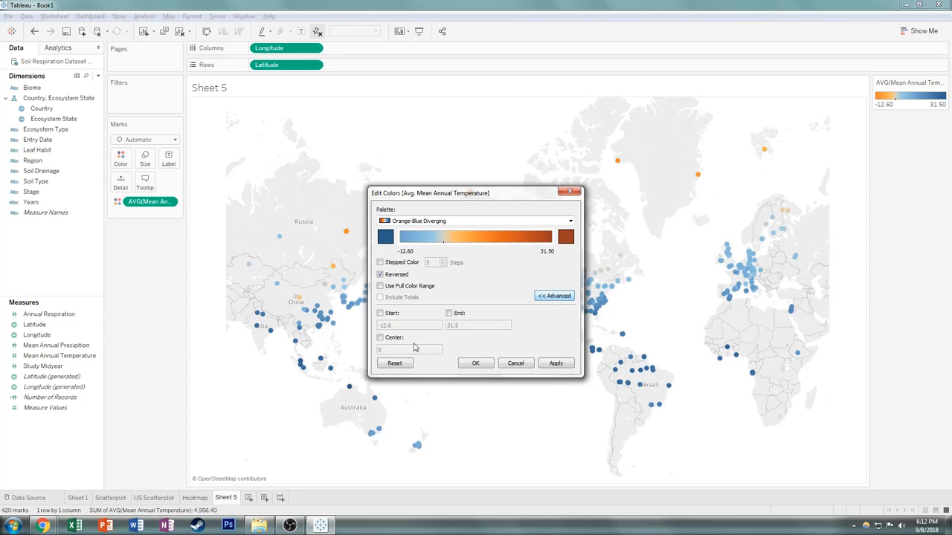
{"action": "left_click", "coordinate": [380, 338]}
{"action": "left_click", "coordinate": [389, 350]}
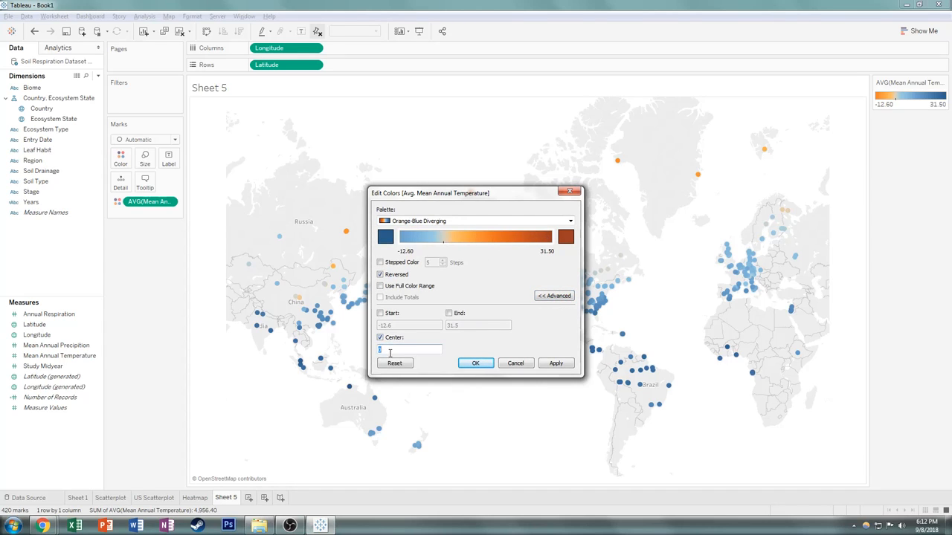
{"action": "left_click", "coordinate": [556, 363]}
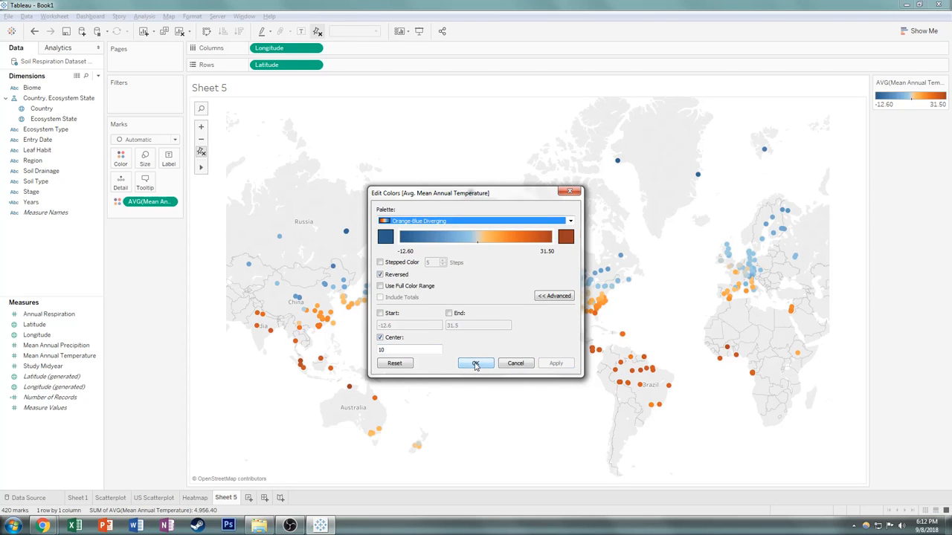
{"action": "left_click", "coordinate": [476, 363]}
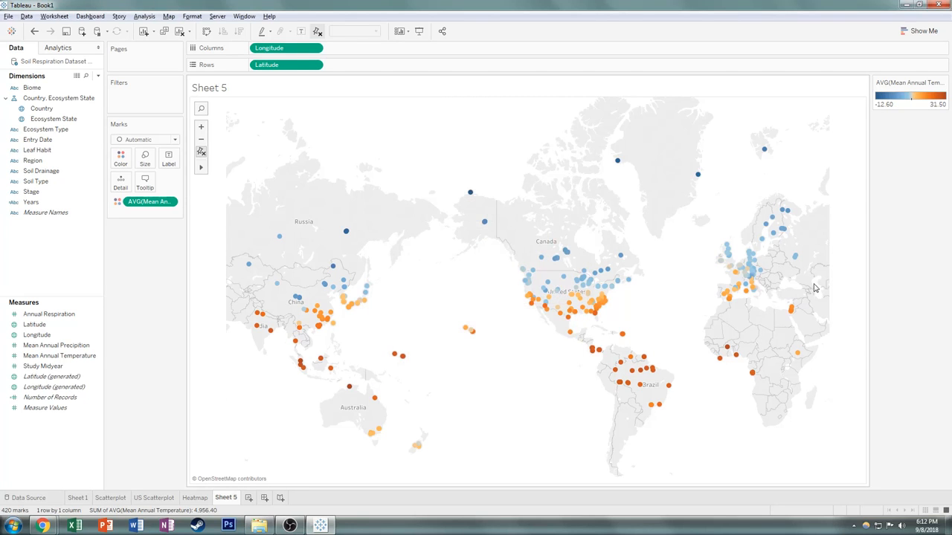
Step: Check the temperatures of the southern US points on the map and give all marks a black border
{"action": "scroll", "coordinate": [815, 288], "scroll_direction": "up", "scroll_amount": 2}
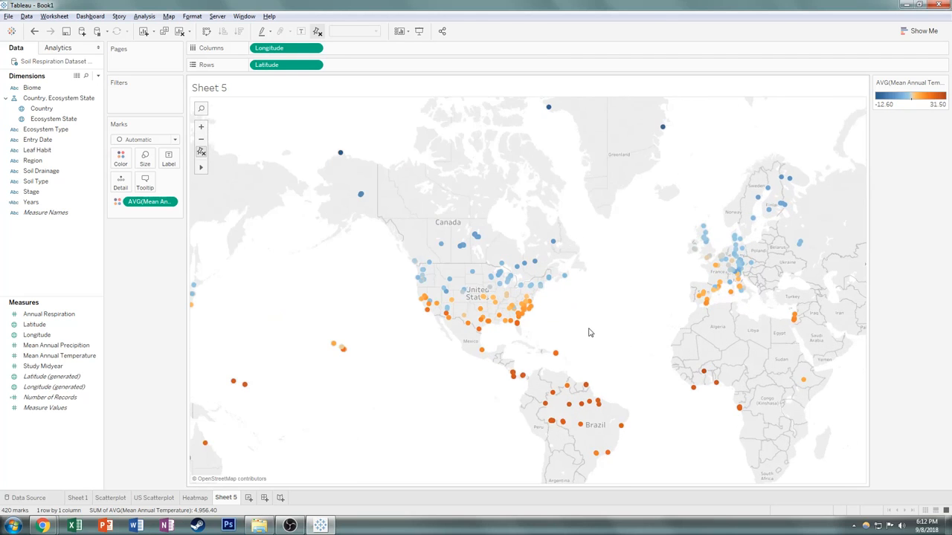
{"action": "scroll", "coordinate": [589, 332], "scroll_direction": "up", "scroll_amount": 1}
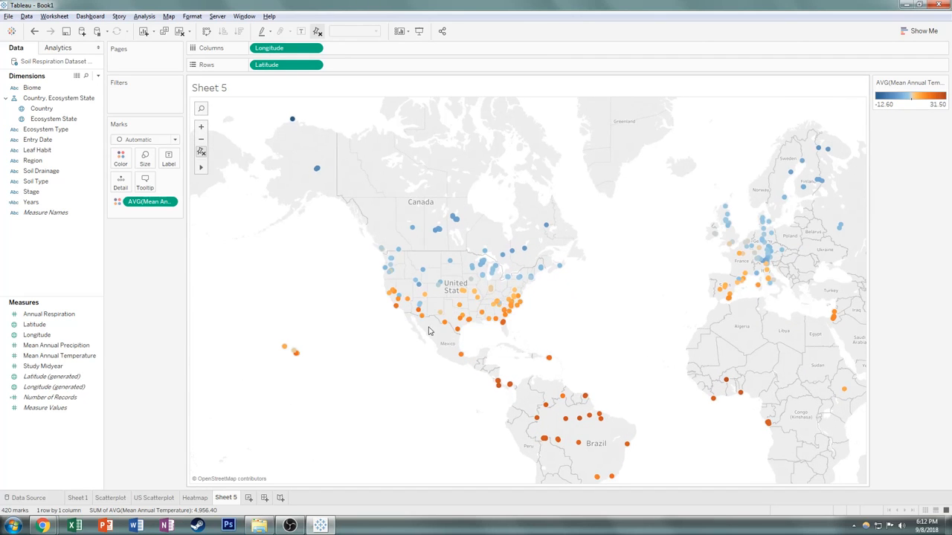
{"action": "mouse_move", "coordinate": [457, 336]}
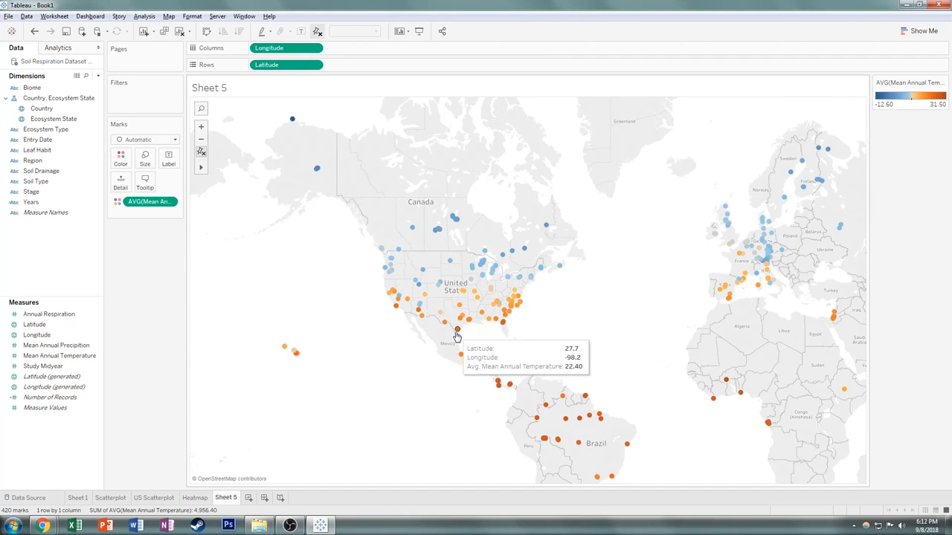
{"action": "mouse_move", "coordinate": [503, 327]}
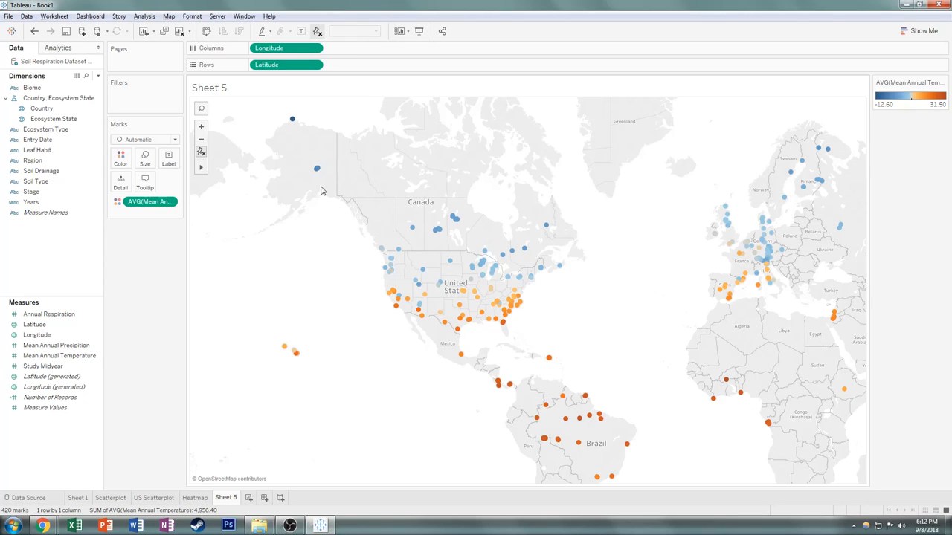
{"action": "left_click", "coordinate": [123, 158]}
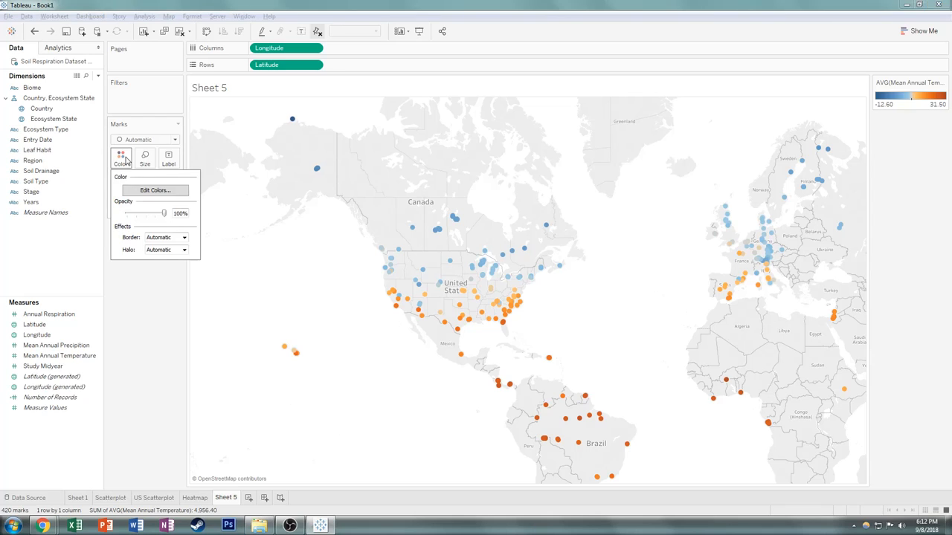
{"action": "left_click", "coordinate": [125, 160]}
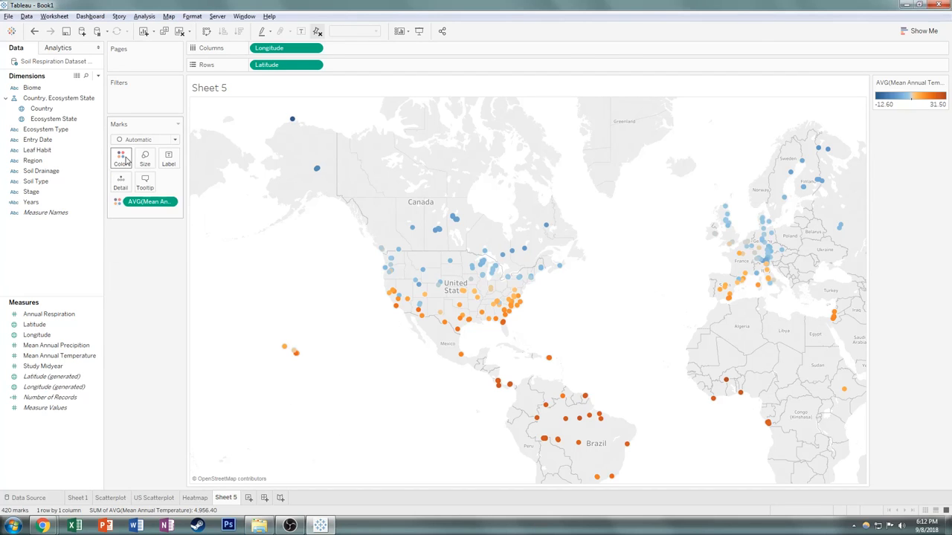
{"action": "left_click", "coordinate": [117, 165]}
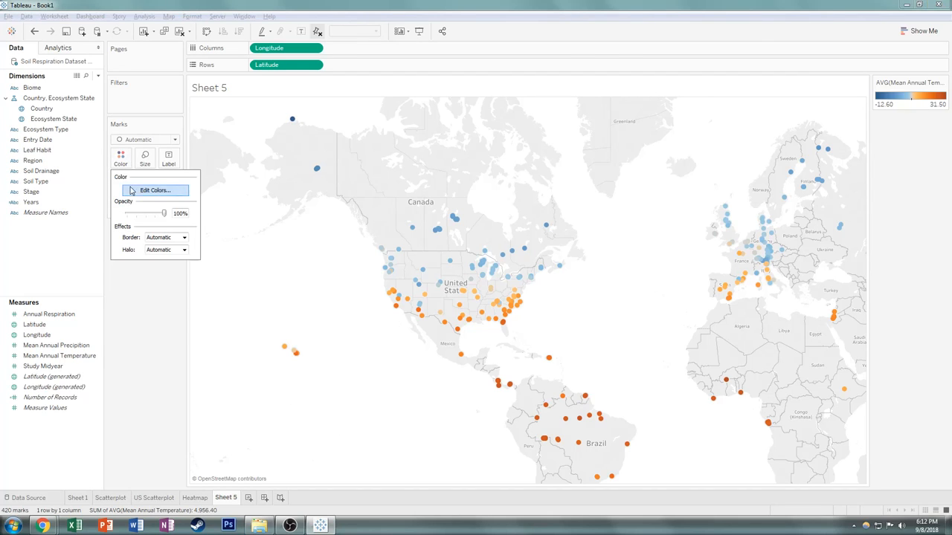
{"action": "left_click", "coordinate": [153, 237]}
{"action": "left_click", "coordinate": [152, 277]}
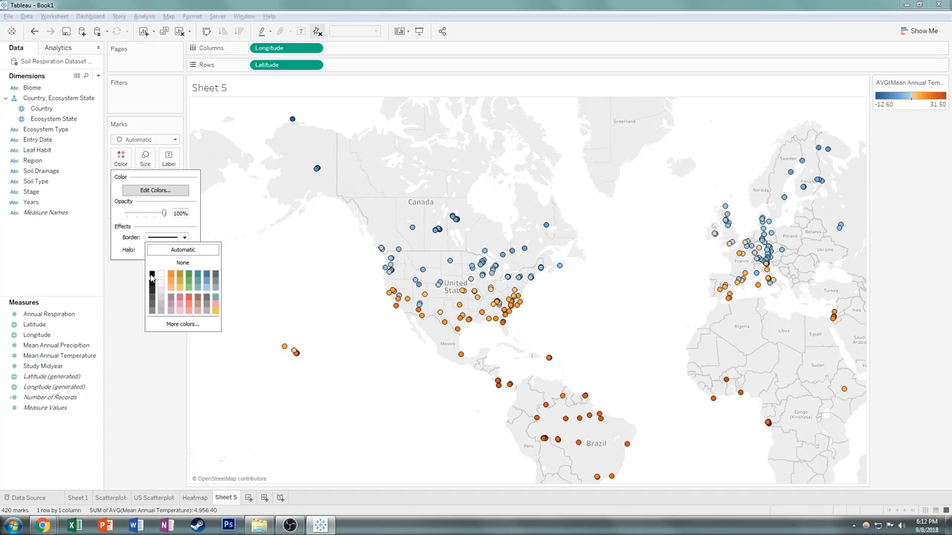
{"action": "left_click", "coordinate": [129, 336]}
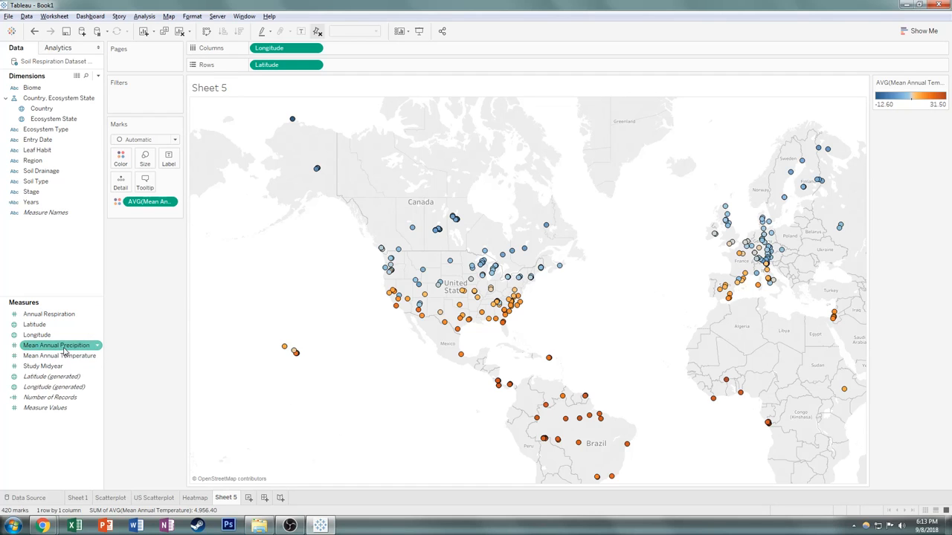
Step: Size the map's marks by Mean Annual Precipition, aggregated as an average
{"action": "left_click_drag", "start_coordinate": [65, 351], "coordinate": [146, 161]}
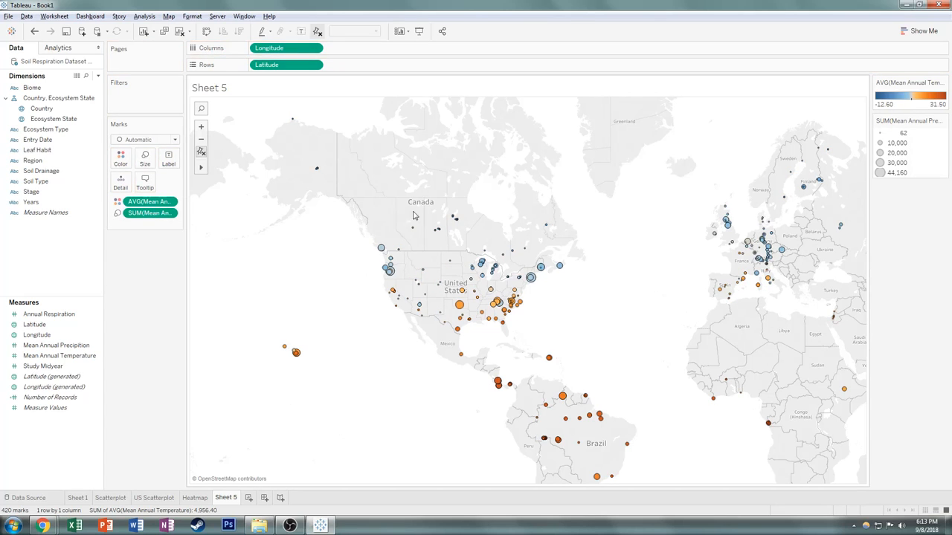
{"action": "left_click", "coordinate": [169, 213]}
{"action": "mouse_move", "coordinate": [186, 304]}
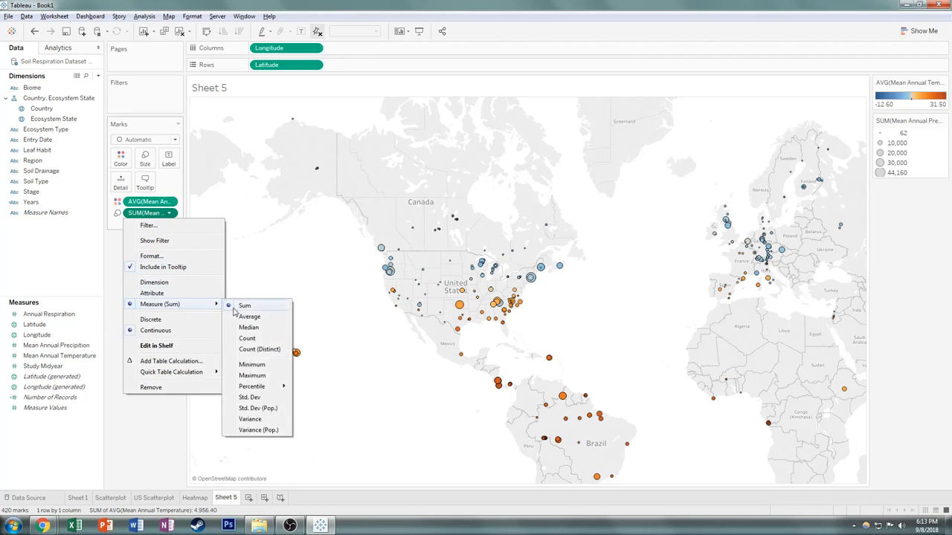
{"action": "left_click", "coordinate": [242, 316]}
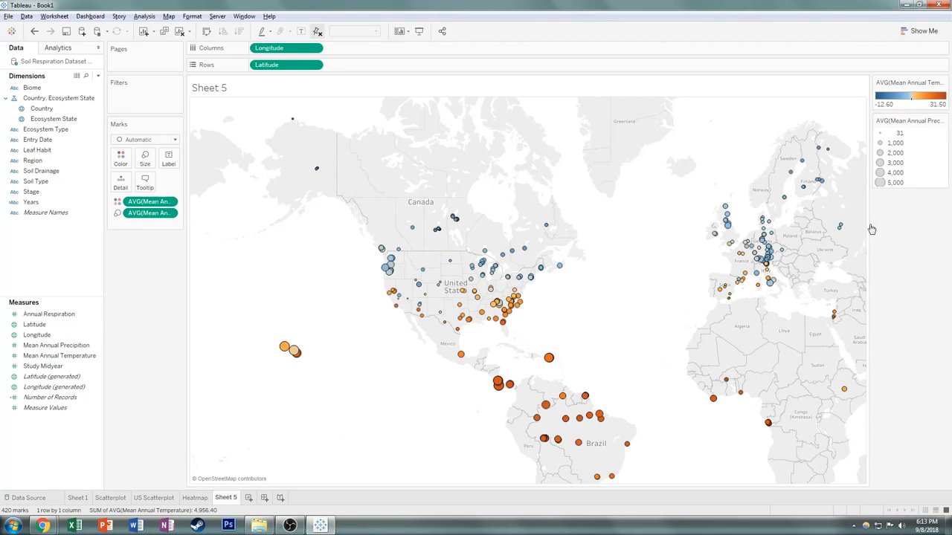
Step: Enlarge the mark size range for average Mean Annual Precipition
{"action": "left_click", "coordinate": [943, 121]}
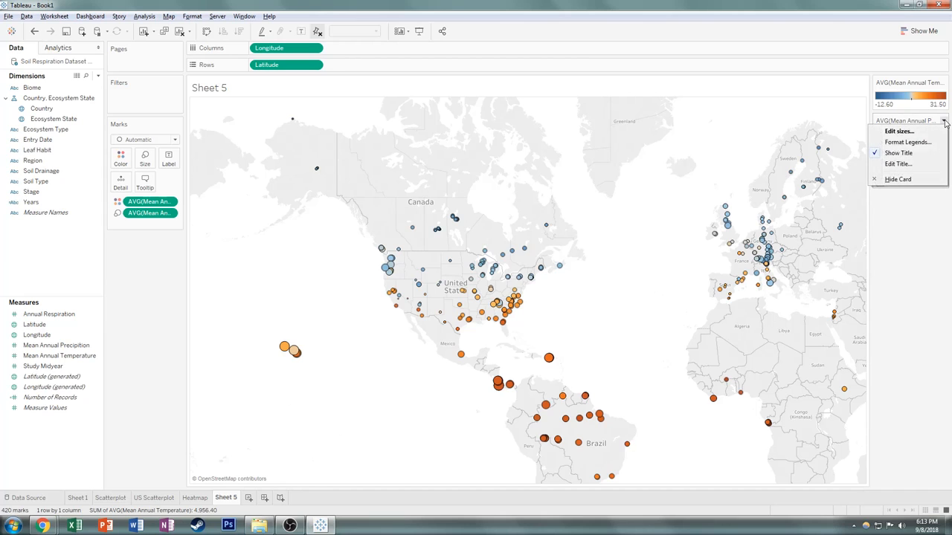
{"action": "left_click", "coordinate": [899, 130]}
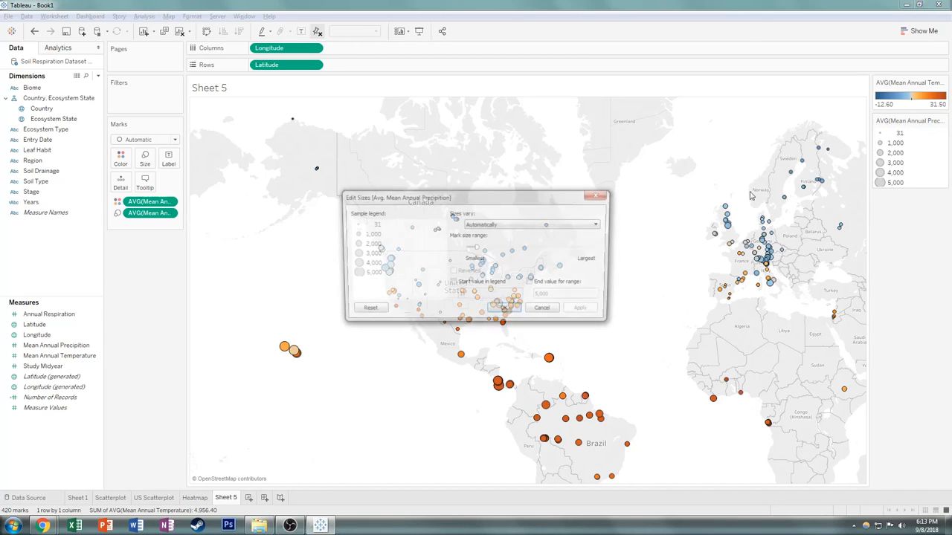
{"action": "left_click_drag", "start_coordinate": [474, 247], "coordinate": [481, 247]}
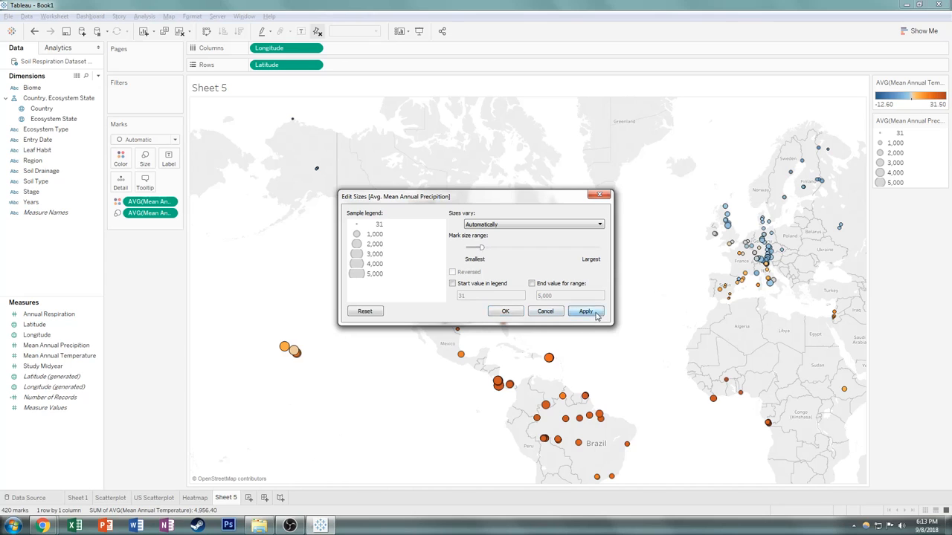
{"action": "left_click", "coordinate": [585, 310]}
{"action": "left_click", "coordinate": [505, 311]}
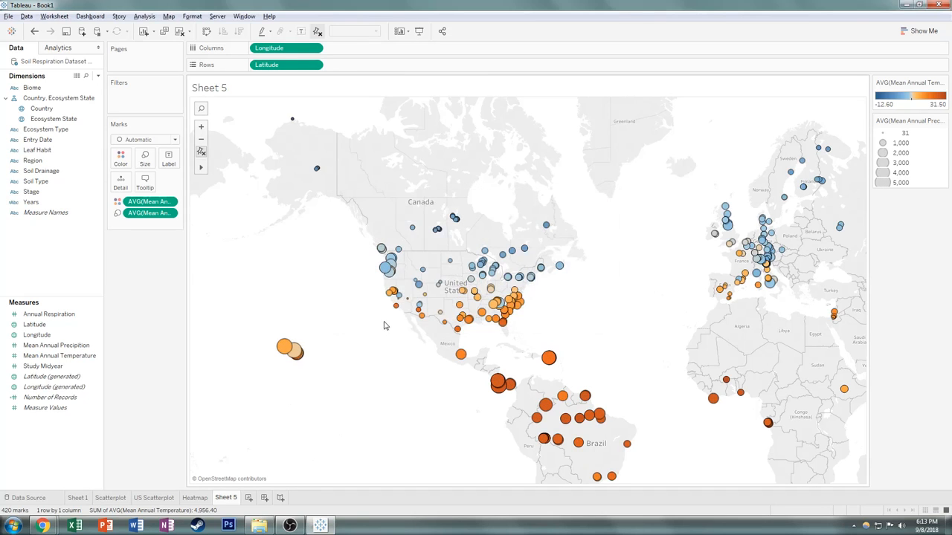
Step: Scale the precipitation mark size range back down slightly
{"action": "left_click", "coordinate": [942, 121]}
{"action": "left_click", "coordinate": [900, 134]}
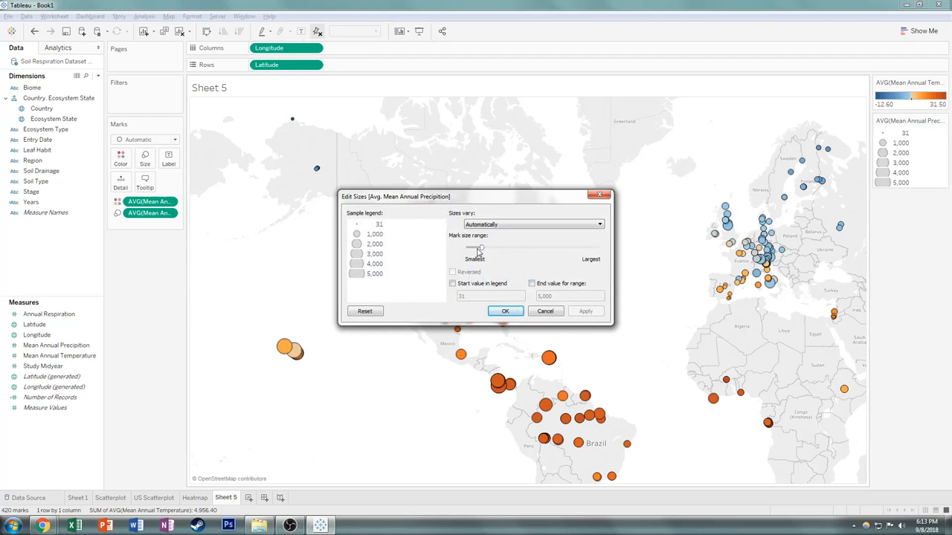
{"action": "left_click_drag", "start_coordinate": [481, 247], "coordinate": [475, 247]}
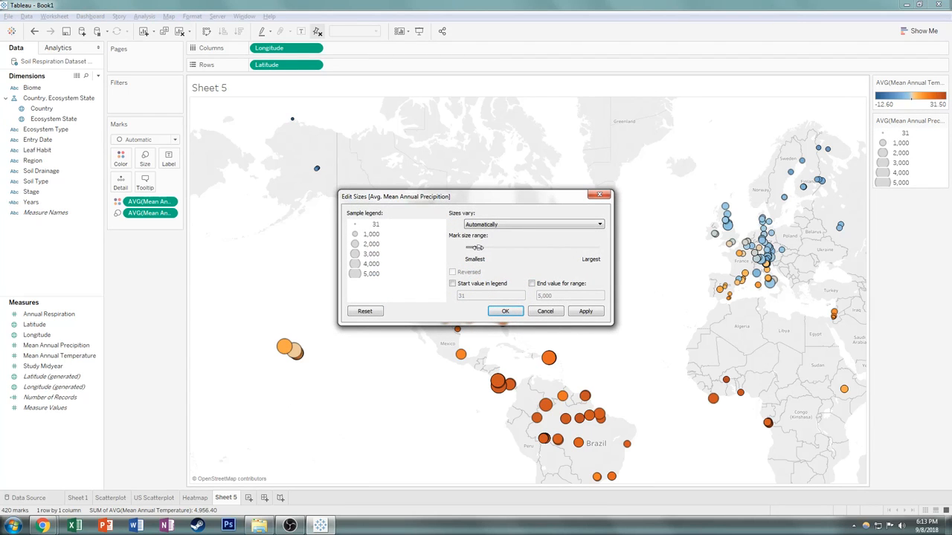
{"action": "left_click", "coordinate": [585, 310]}
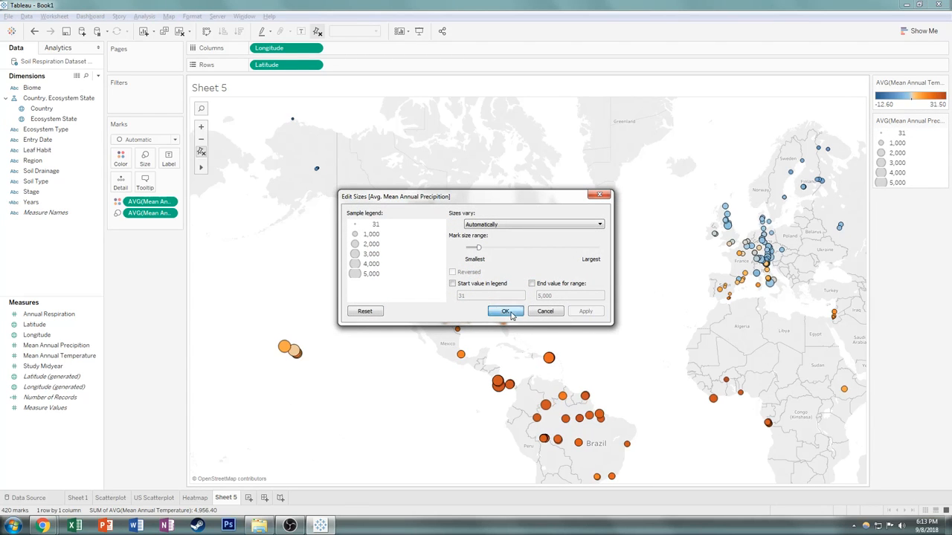
{"action": "left_click", "coordinate": [505, 310]}
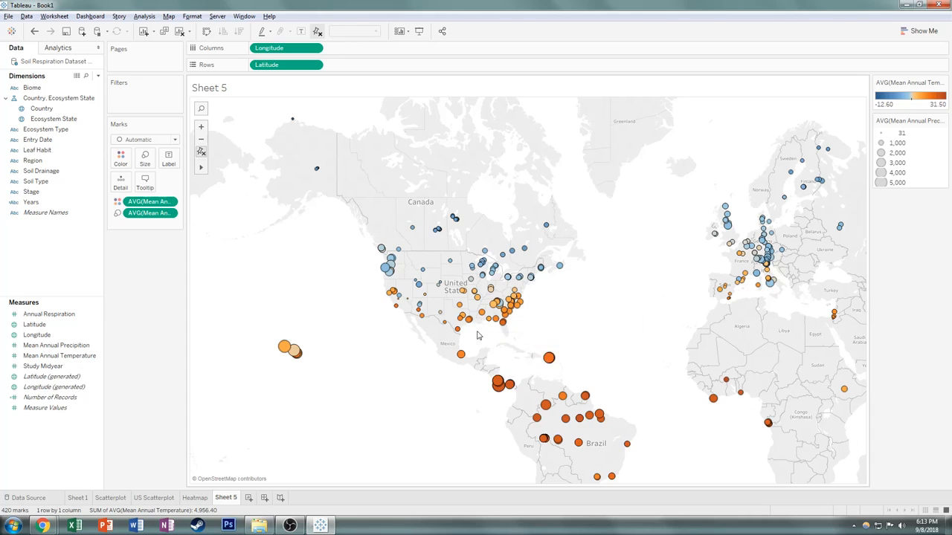
Step: Set the marks' opacity to 75% and inspect the overlapping points in the eastern United States
{"action": "mouse_move", "coordinate": [518, 305]}
{"action": "left_click", "coordinate": [121, 160]}
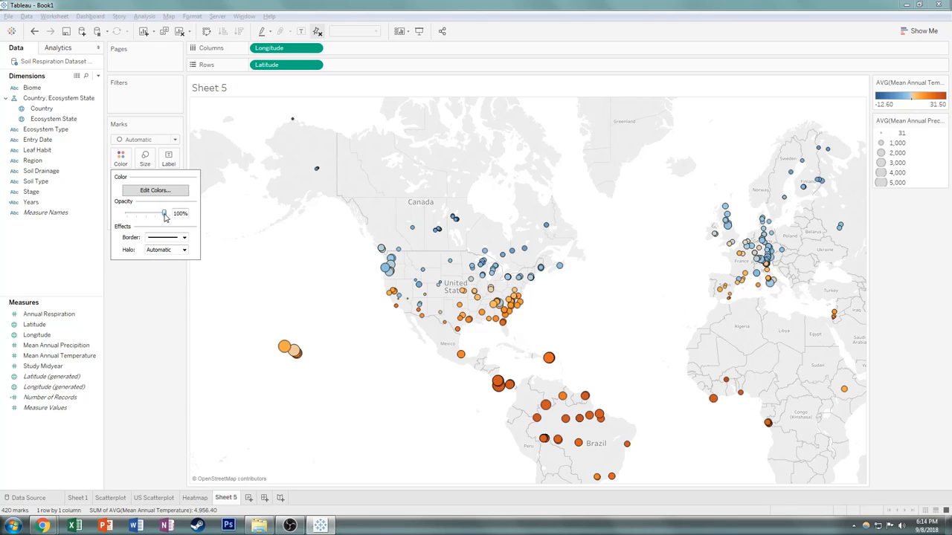
{"action": "mouse_move", "coordinate": [165, 215]}
{"action": "left_mouse_down"}
{"action": "mouse_move", "coordinate": [147, 228]}
{"action": "mouse_move", "coordinate": [156, 225]}
{"action": "left_mouse_up"}
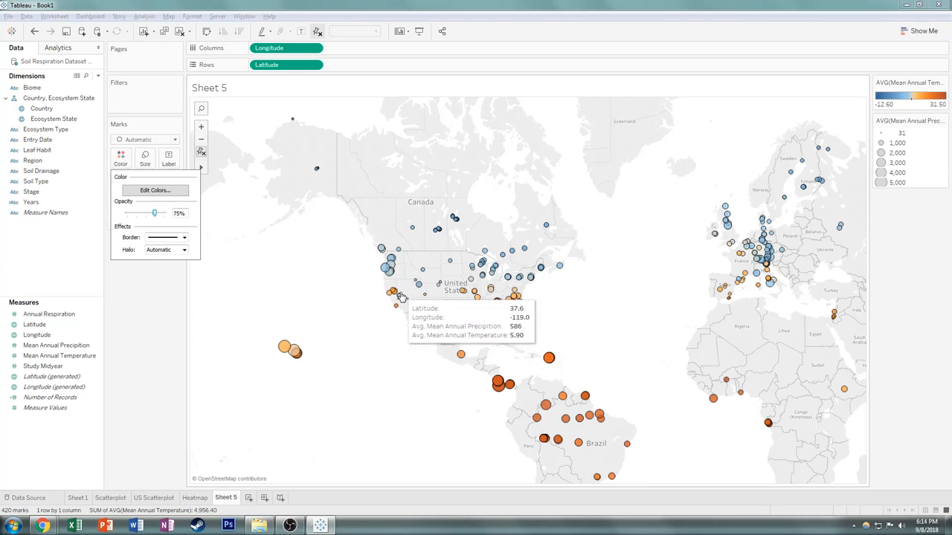
{"action": "scroll", "coordinate": [504, 309], "scroll_direction": "up", "scroll_amount": 5}
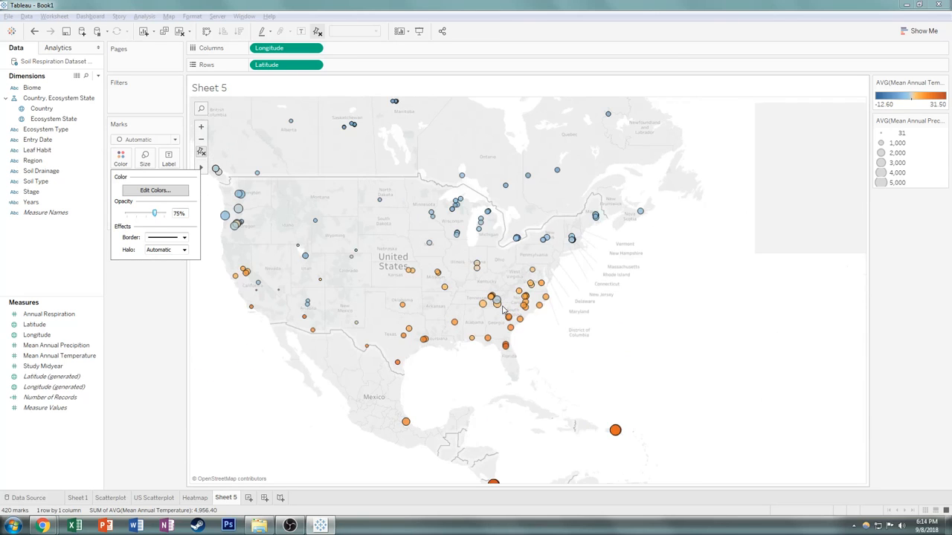
{"action": "scroll", "coordinate": [496, 312], "scroll_direction": "up", "scroll_amount": 2}
{"action": "scroll", "coordinate": [548, 299], "scroll_direction": "up", "scroll_amount": 2}
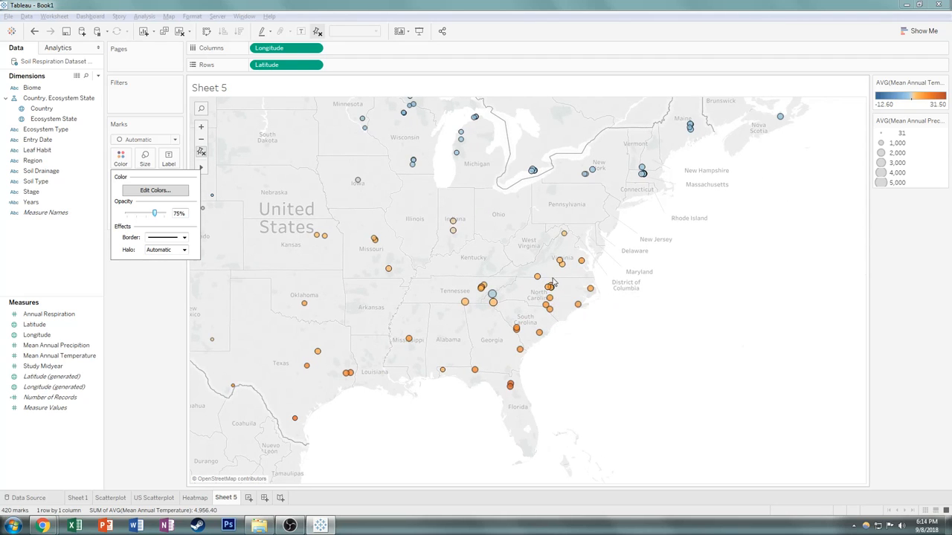
{"action": "mouse_move", "coordinate": [550, 288]}
{"action": "scroll", "coordinate": [330, 320], "scroll_direction": "down", "scroll_amount": 1}
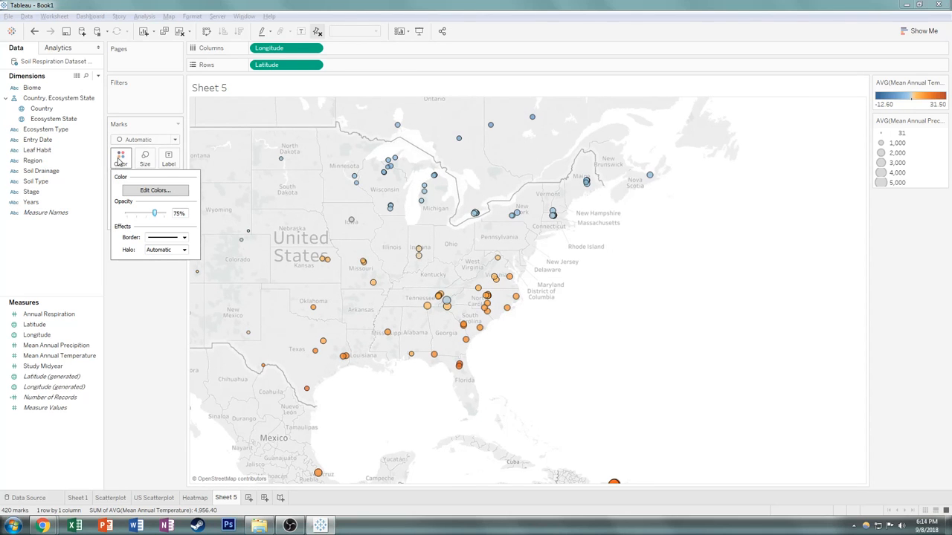
Step: Close the color settings, reset the map to its full extent, and inspect the points over Hawaii
{"action": "left_click", "coordinate": [120, 159]}
{"action": "scroll", "coordinate": [342, 266], "scroll_direction": "down", "scroll_amount": 2}
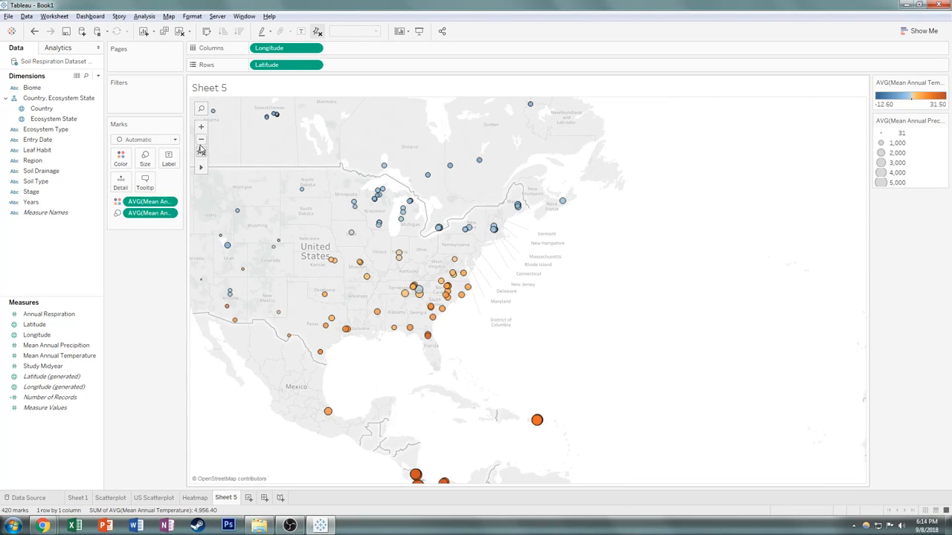
{"action": "left_click", "coordinate": [202, 153]}
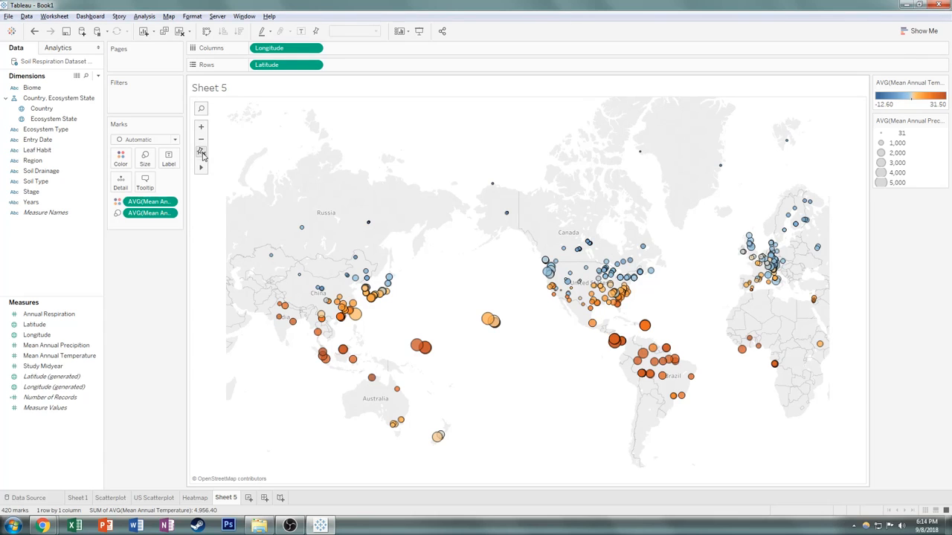
{"action": "left_click_drag", "start_coordinate": [639, 300], "coordinate": [597, 281]}
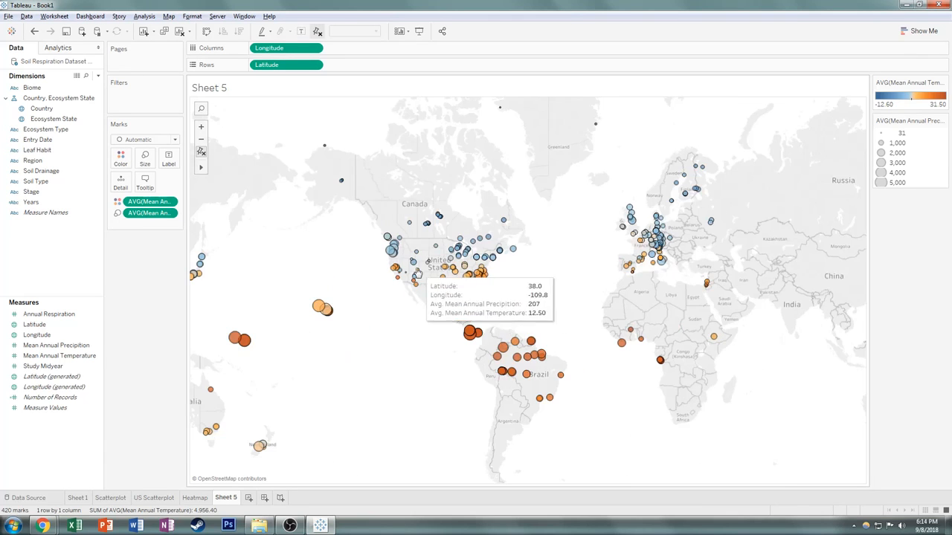
{"action": "scroll", "coordinate": [413, 265], "scroll_direction": "up", "scroll_amount": 3}
{"action": "scroll", "coordinate": [413, 266], "scroll_direction": "up", "scroll_amount": 1}
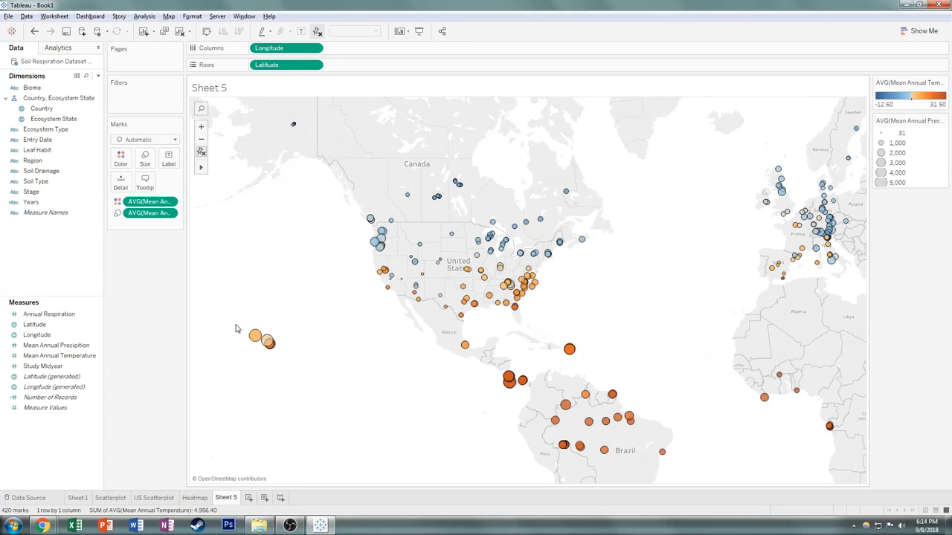
{"action": "mouse_move", "coordinate": [268, 346]}
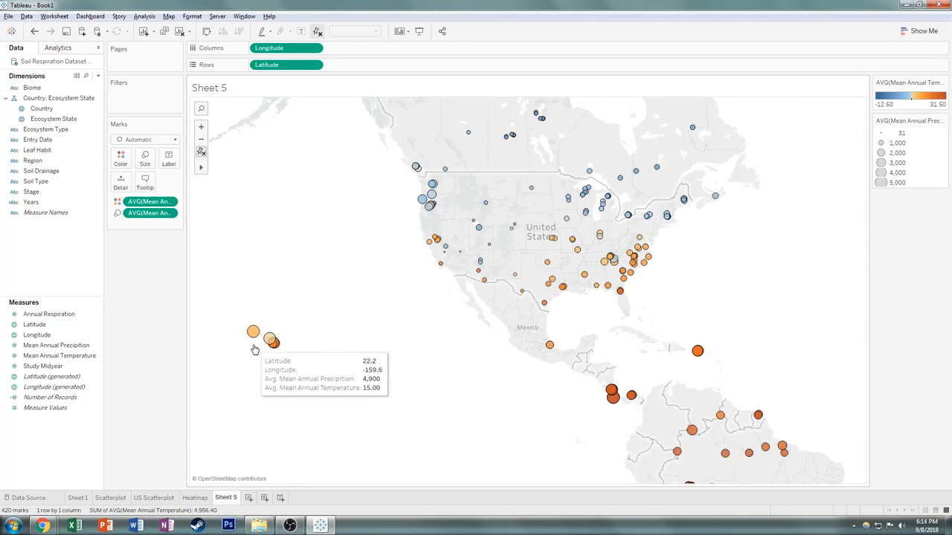
{"action": "scroll", "coordinate": [267, 346], "scroll_direction": "up", "scroll_amount": 4}
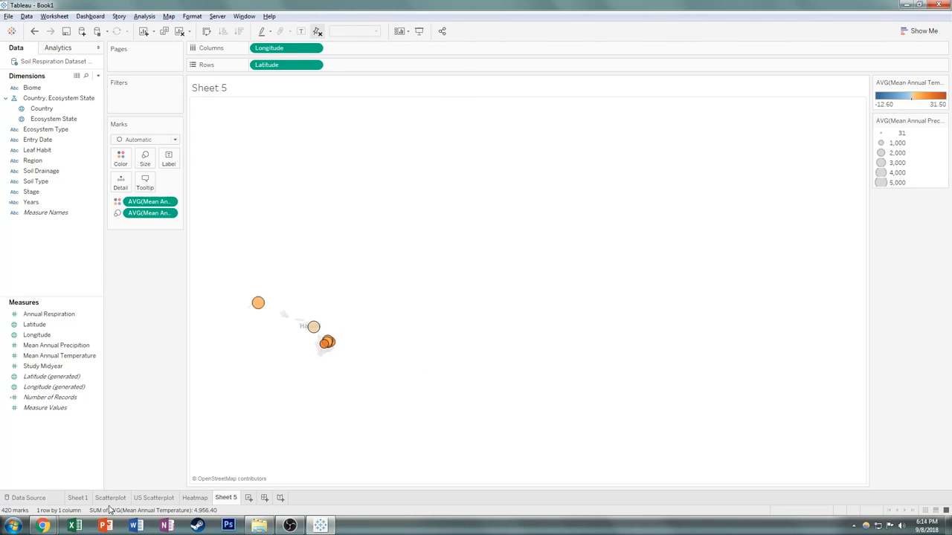
Step: Compare the Hawaii points on the US Scatterplot sheet with those on the Sheet 5 map
{"action": "left_click", "coordinate": [158, 498]}
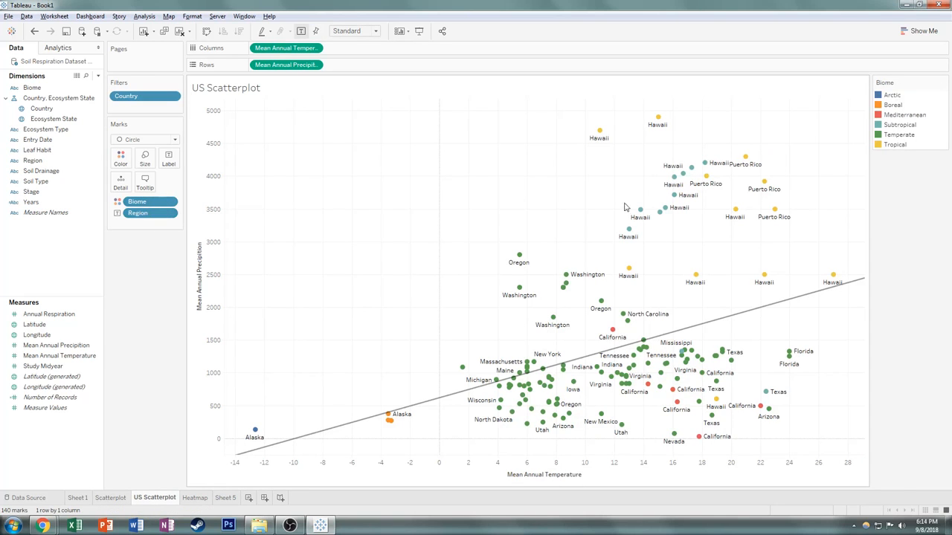
{"action": "left_click", "coordinate": [220, 500]}
{"action": "scroll", "coordinate": [586, 339], "scroll_direction": "down", "scroll_amount": 4}
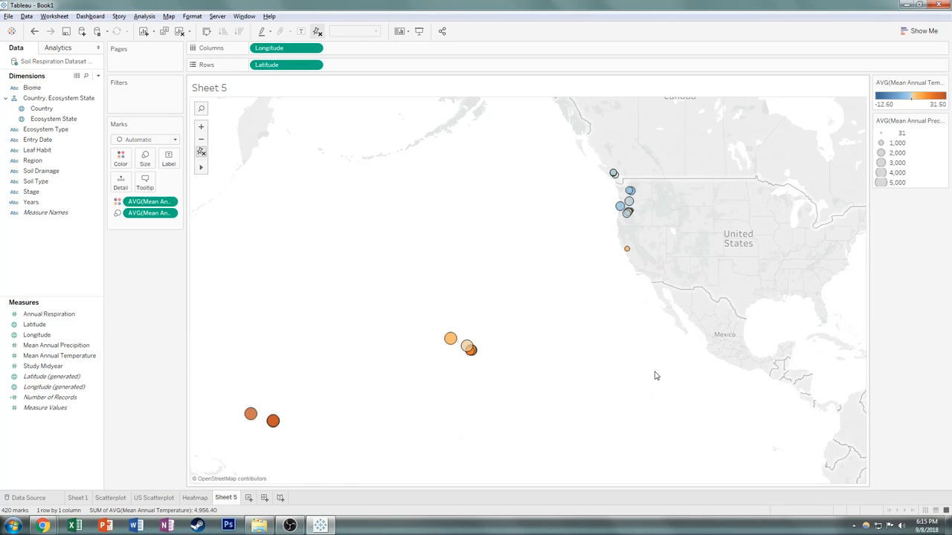
{"action": "scroll", "coordinate": [733, 365], "scroll_direction": "down", "scroll_amount": 1}
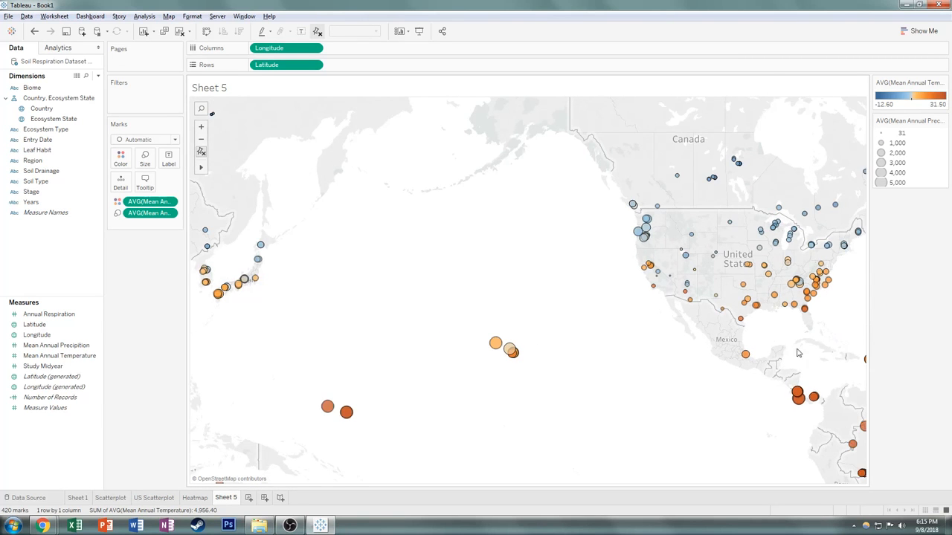
{"action": "mouse_move", "coordinate": [495, 344]}
{"action": "scroll", "coordinate": [818, 362], "scroll_direction": "down", "scroll_amount": 3}
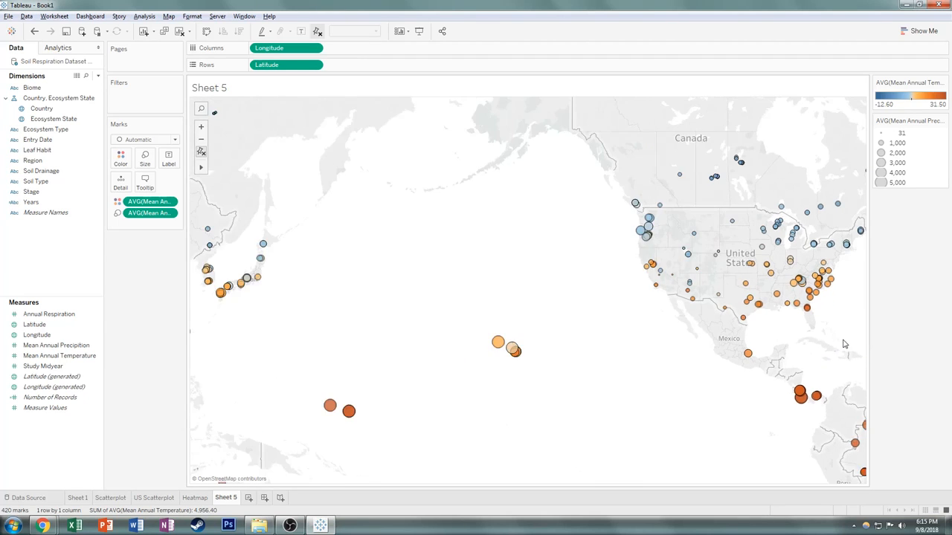
Step: Examine the mark colors and sizes across the Pacific, Central America, the Caribbean and North America on the map
{"action": "left_click_drag", "start_coordinate": [664, 350], "coordinate": [436, 374]}
{"action": "left_click", "coordinate": [248, 173]}
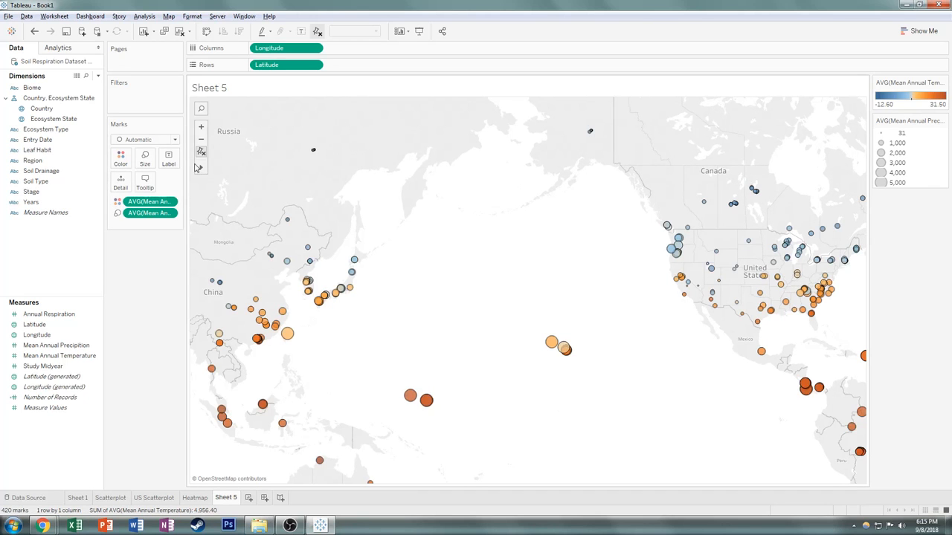
{"action": "scroll", "coordinate": [627, 304], "scroll_direction": "up", "scroll_amount": 3}
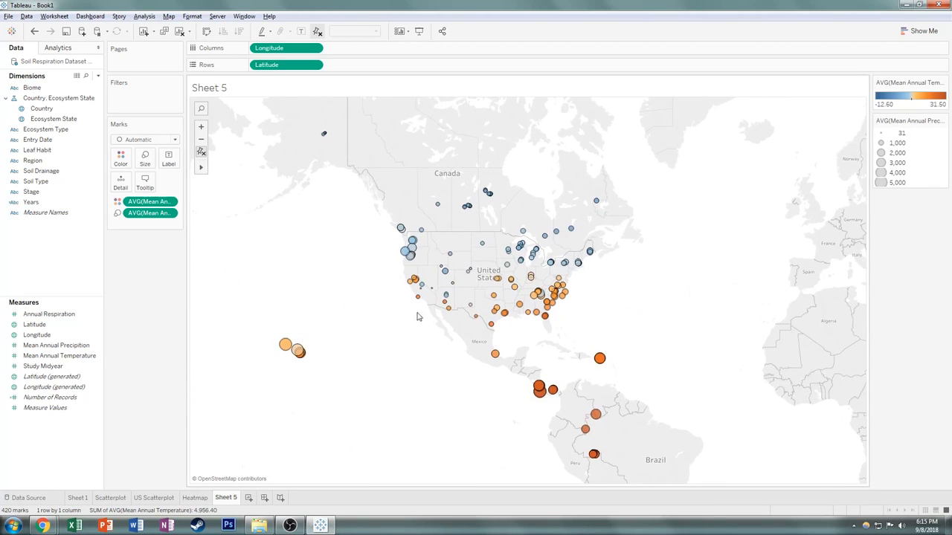
{"action": "scroll", "coordinate": [599, 368], "scroll_direction": "up", "scroll_amount": 2}
{"action": "scroll", "coordinate": [598, 368], "scroll_direction": "up", "scroll_amount": 2}
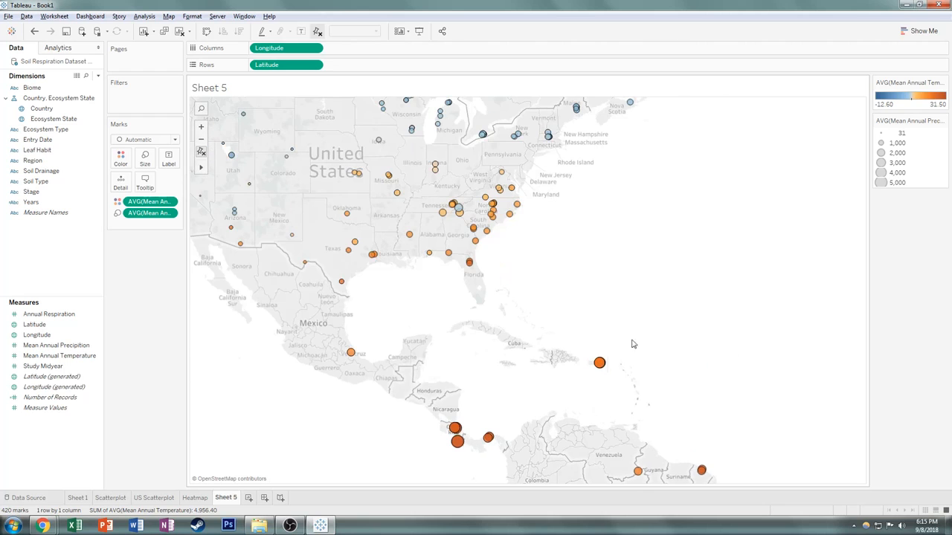
{"action": "scroll", "coordinate": [645, 369], "scroll_direction": "down", "scroll_amount": 2}
{"action": "scroll", "coordinate": [516, 422], "scroll_direction": "up", "scroll_amount": 3}
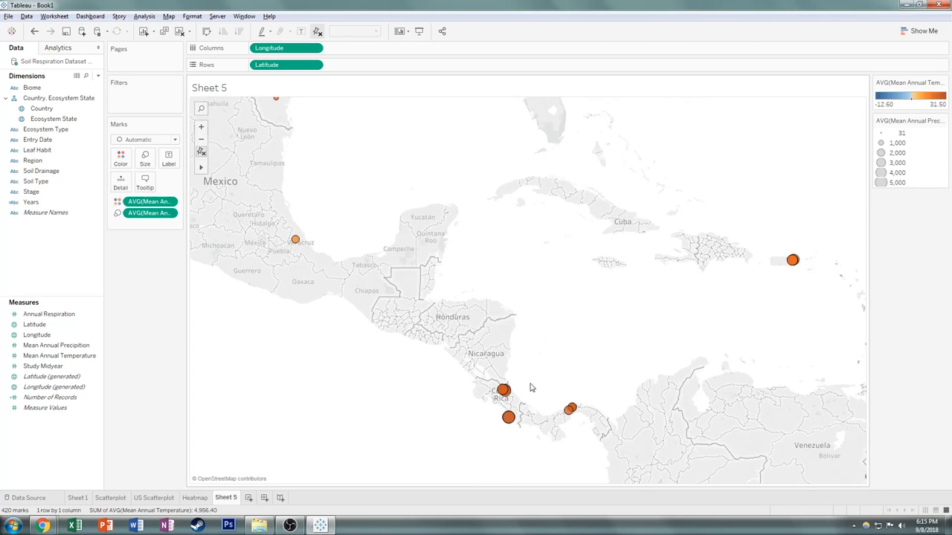
{"action": "scroll", "coordinate": [518, 389], "scroll_direction": "down", "scroll_amount": 2}
{"action": "scroll", "coordinate": [540, 368], "scroll_direction": "down", "scroll_amount": 3}
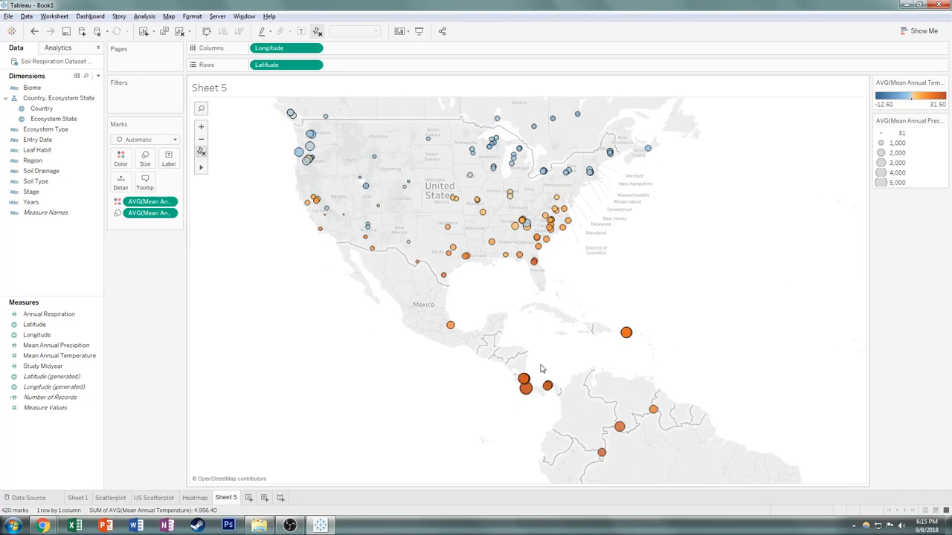
{"action": "scroll", "coordinate": [682, 291], "scroll_direction": "up", "scroll_amount": 2}
{"action": "left_click_drag", "start_coordinate": [682, 291], "coordinate": [637, 210]}
{"action": "scroll", "coordinate": [672, 270], "scroll_direction": "down", "scroll_amount": 5}
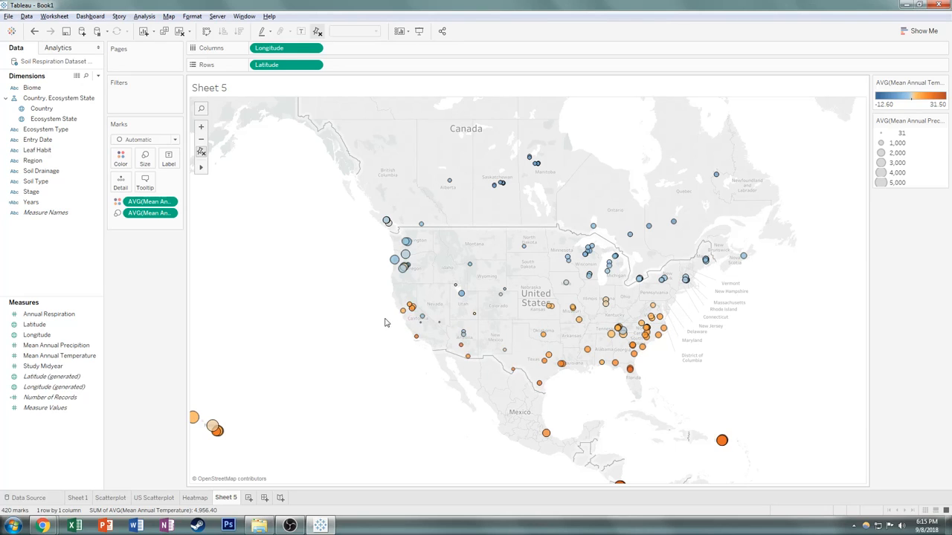
Step: Inspect the precipitation and temperature marks in California and the neighbouring states, and switch to the presentation slide
{"action": "mouse_move", "coordinate": [414, 341]}
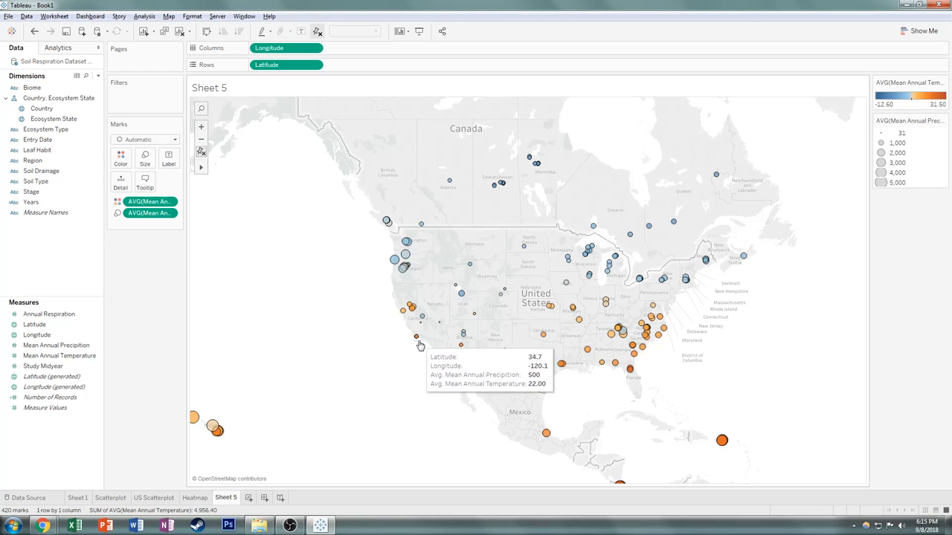
{"action": "scroll", "coordinate": [412, 338], "scroll_direction": "up", "scroll_amount": 1}
{"action": "scroll", "coordinate": [413, 337], "scroll_direction": "up", "scroll_amount": 3}
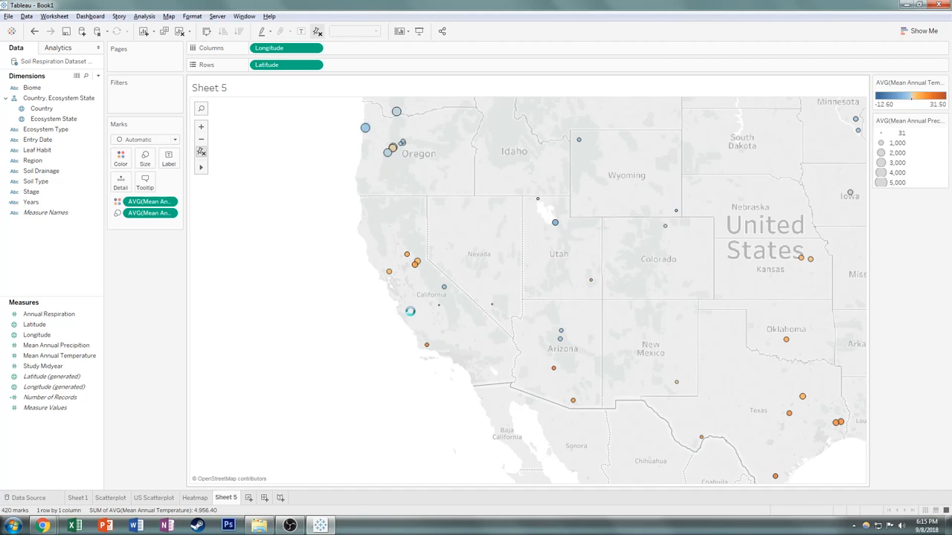
{"action": "scroll", "coordinate": [410, 311], "scroll_direction": "up", "scroll_amount": 3}
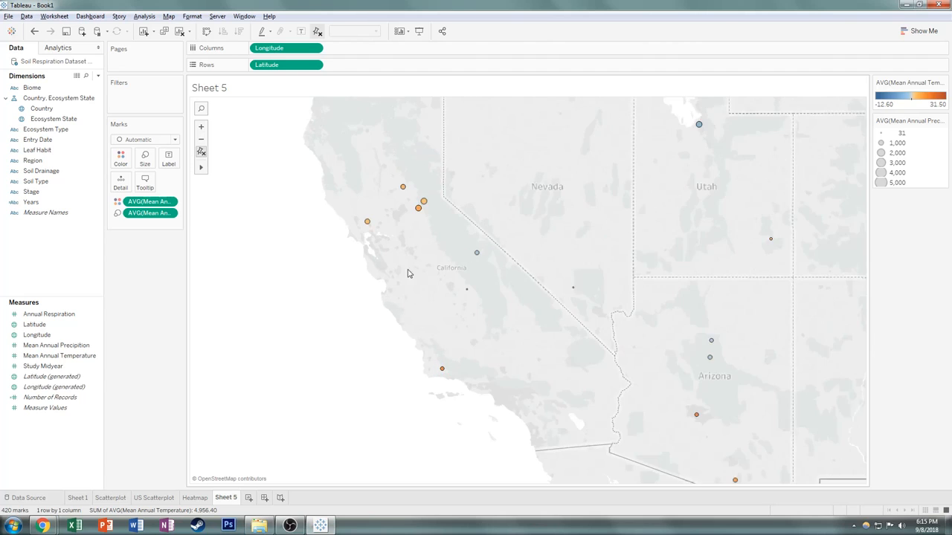
{"action": "mouse_move", "coordinate": [478, 299]}
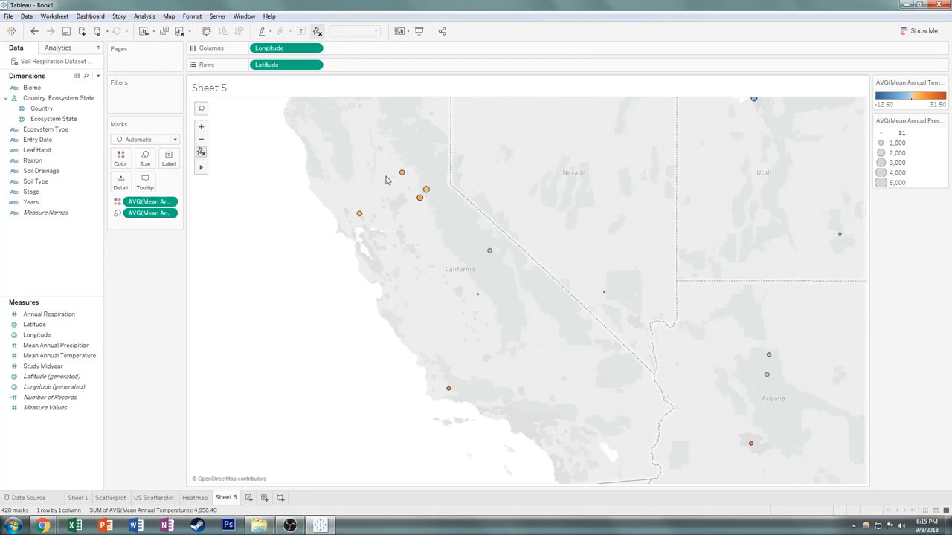
{"action": "scroll", "coordinate": [425, 301], "scroll_direction": "down", "scroll_amount": 2}
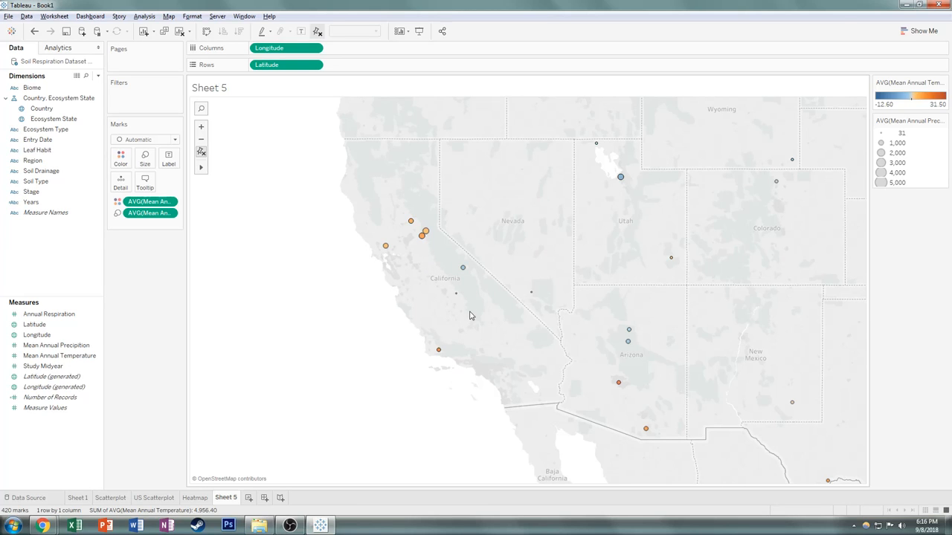
{"action": "mouse_move", "coordinate": [471, 273]}
{"action": "scroll", "coordinate": [454, 284], "scroll_direction": "up", "scroll_amount": 2}
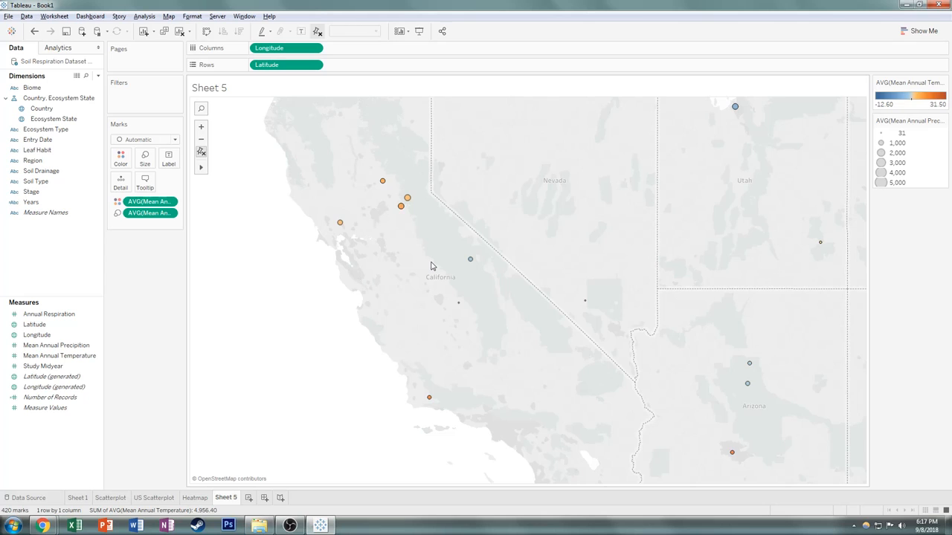
{"action": "scroll", "coordinate": [430, 266], "scroll_direction": "down", "scroll_amount": 2}
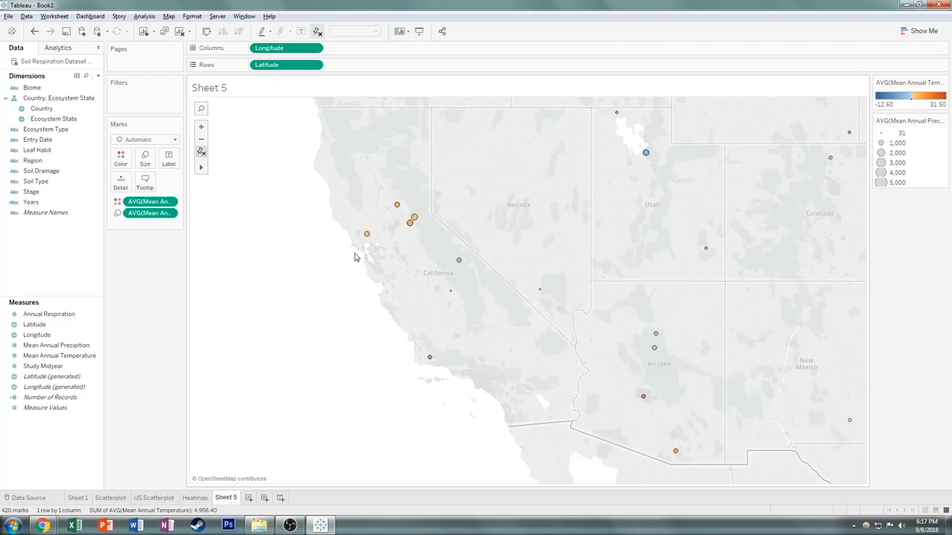
{"action": "key", "text": "alt+Tab"}
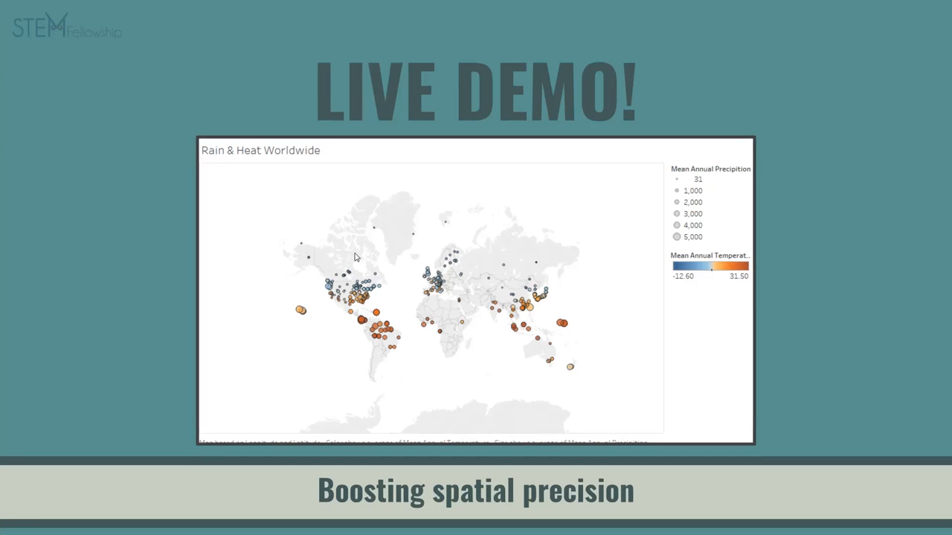
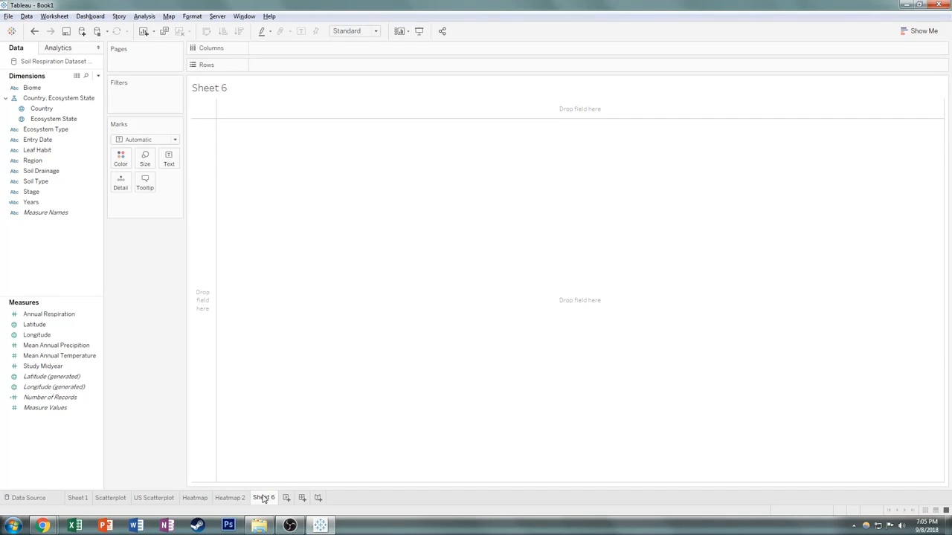
Step: Build a bar chart on Sheet 6 with Soil Type on rows and Soil Type aggregated as a count on columns
{"action": "left_click_drag", "start_coordinate": [49, 182], "coordinate": [352, 47]}
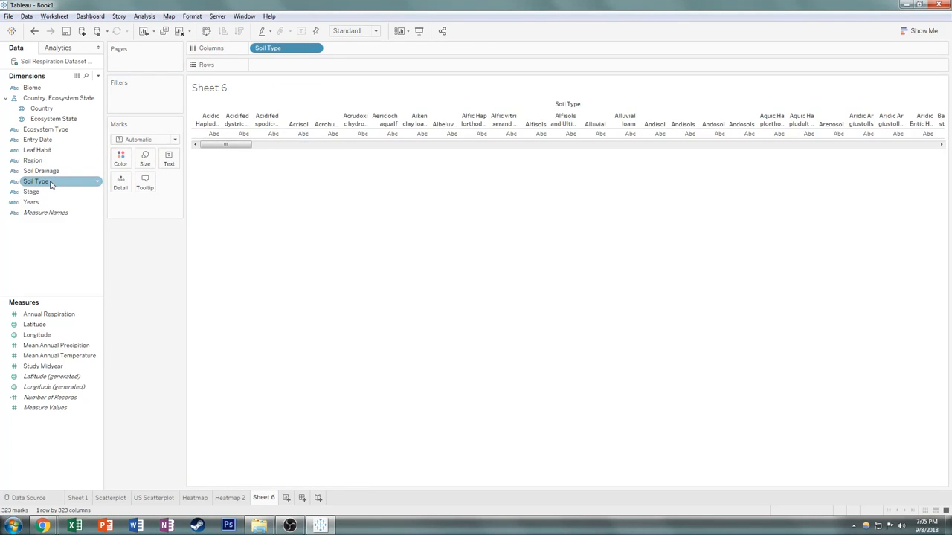
{"action": "left_click_drag", "start_coordinate": [51, 184], "coordinate": [296, 68]}
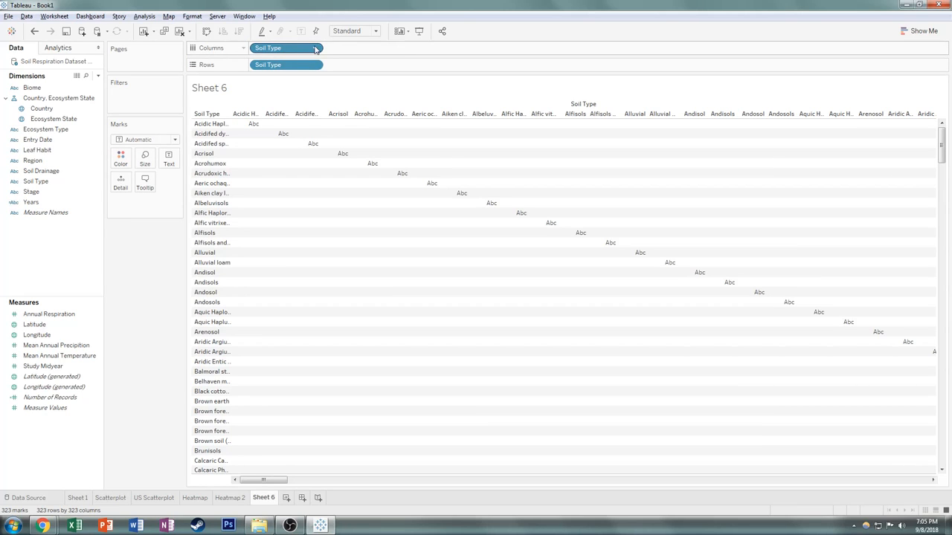
{"action": "left_click", "coordinate": [316, 49]}
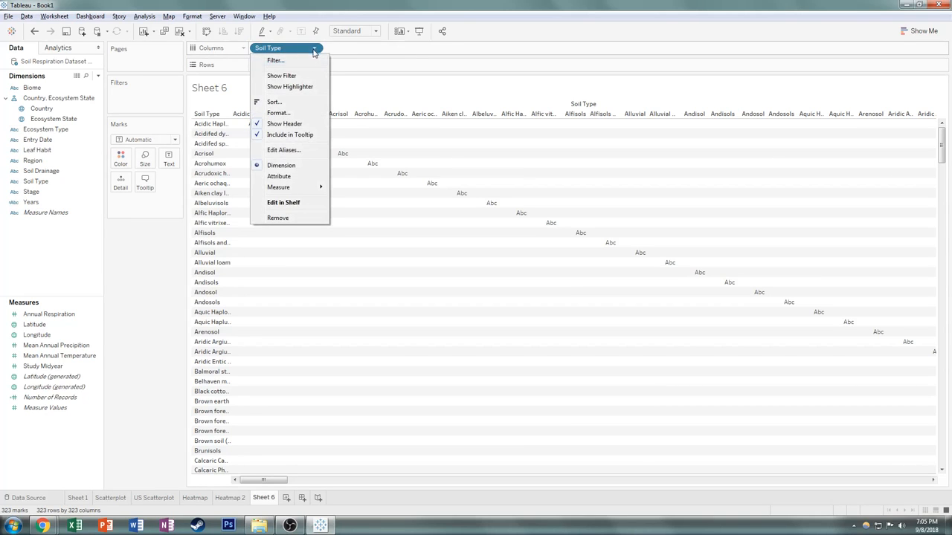
{"action": "mouse_move", "coordinate": [301, 187]}
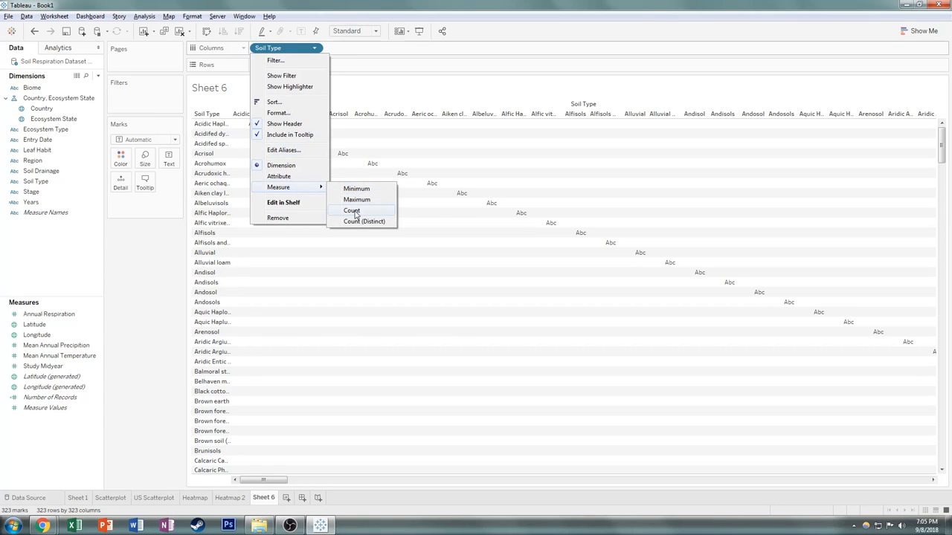
{"action": "left_click", "coordinate": [353, 211]}
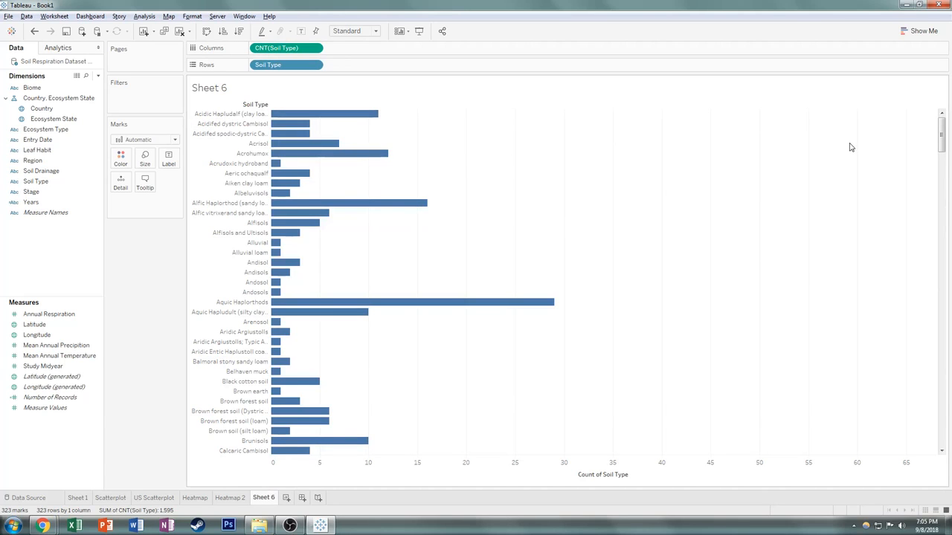
Step: Convert the soil type bar chart to a pie chart and enlarge the pie on the sheet
{"action": "left_click", "coordinate": [921, 34]}
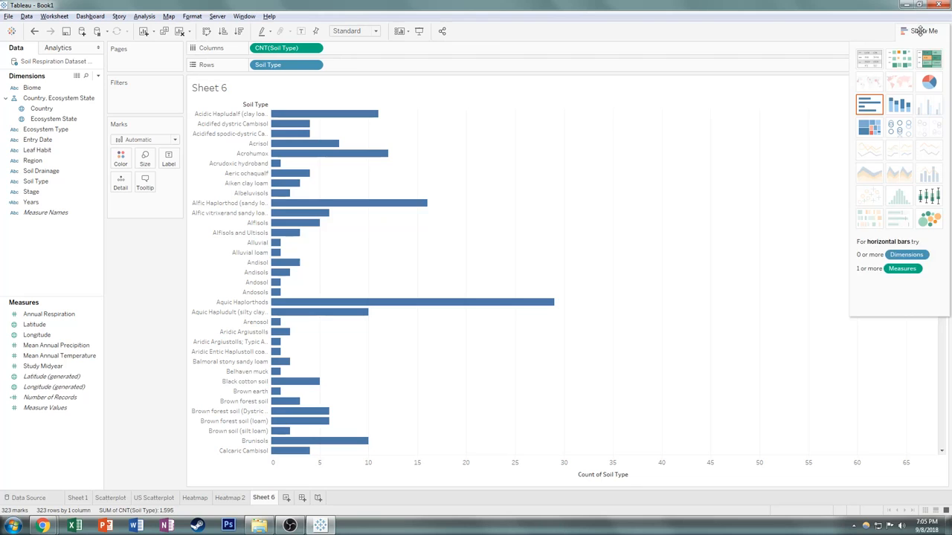
{"action": "left_click", "coordinate": [929, 82]}
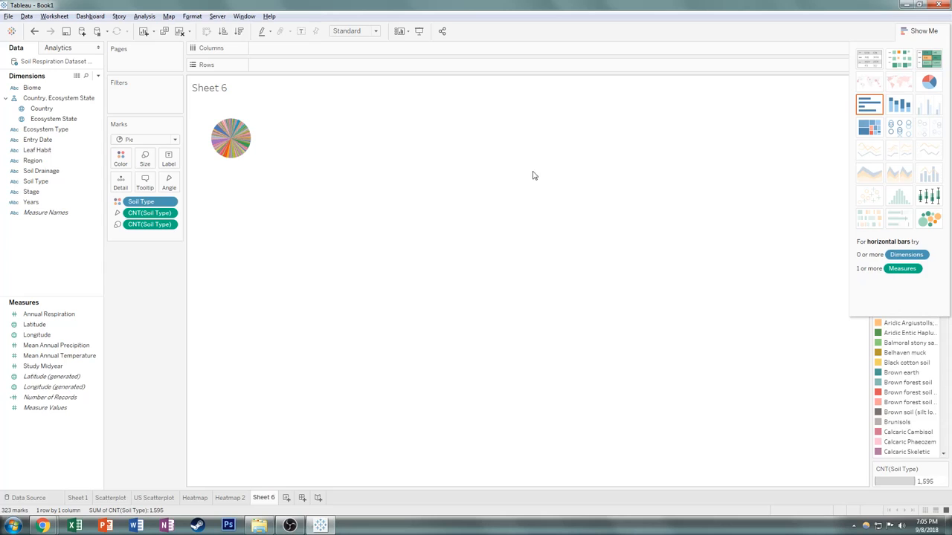
{"action": "left_click", "coordinate": [902, 30]}
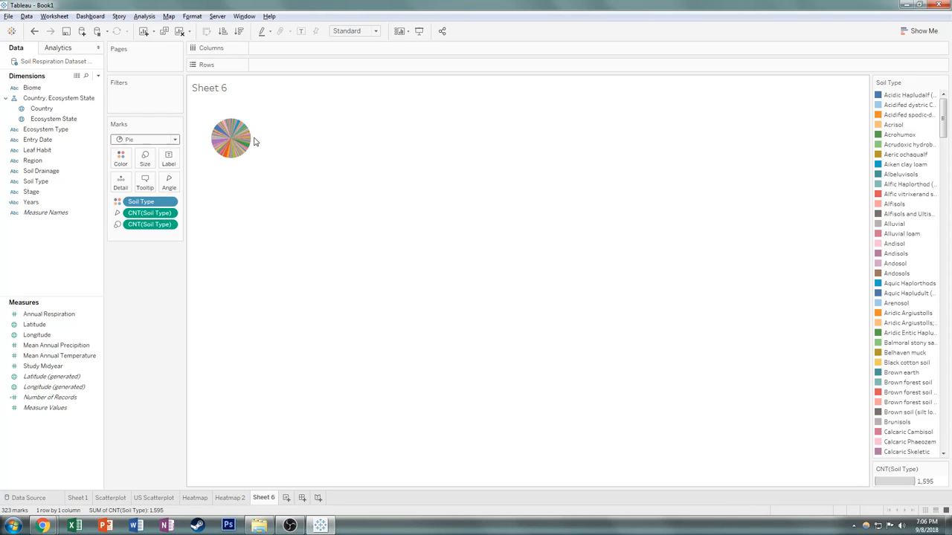
{"action": "left_click_drag", "start_coordinate": [271, 127], "coordinate": [624, 128]}
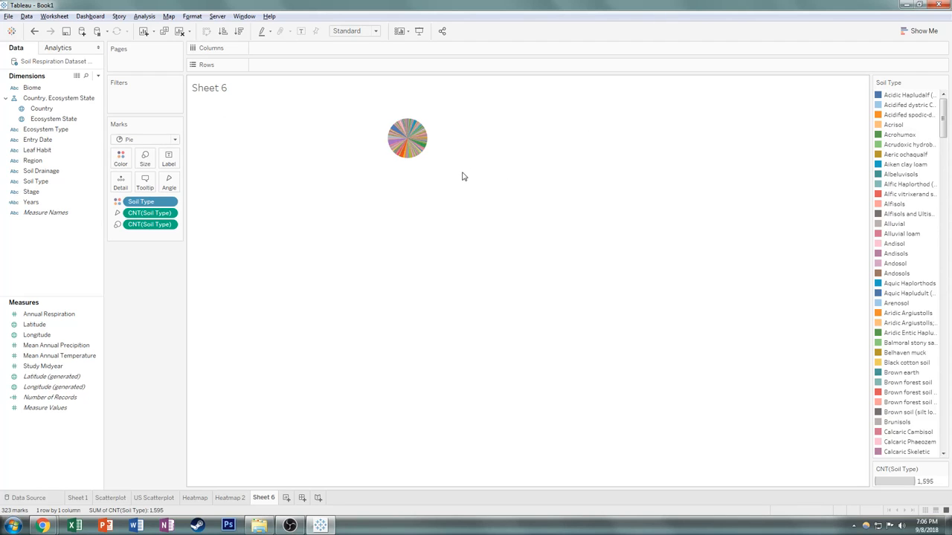
{"action": "left_click_drag", "start_coordinate": [463, 179], "coordinate": [432, 401]}
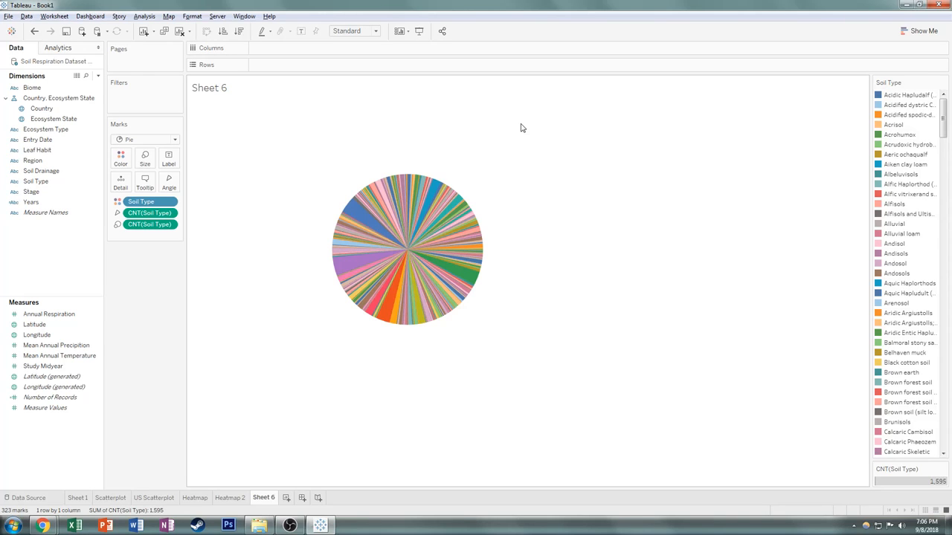
Step: Examine the soil type legend and the counts behind the largest slices of the pie chart
{"action": "scroll", "coordinate": [922, 145], "scroll_direction": "down", "scroll_amount": 10}
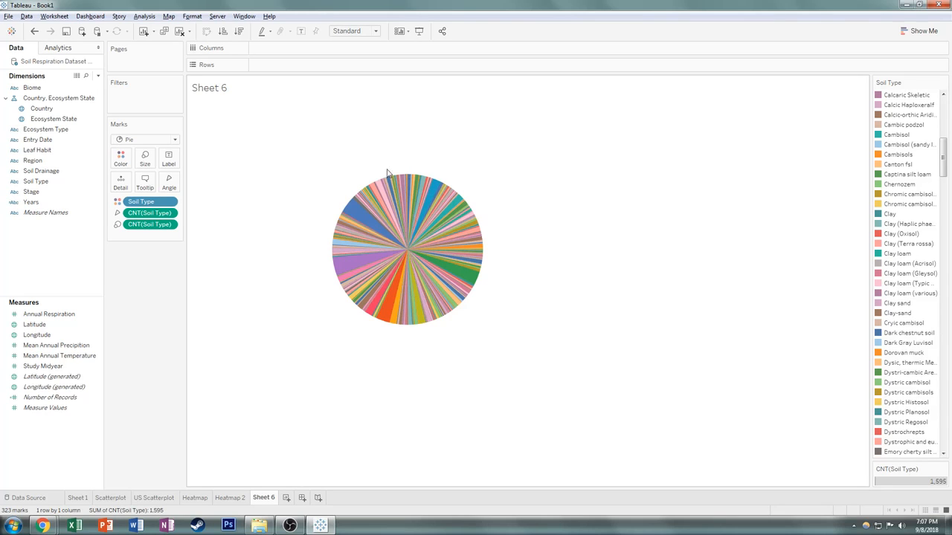
{"action": "mouse_move", "coordinate": [394, 182]}
{"action": "mouse_move", "coordinate": [345, 276]}
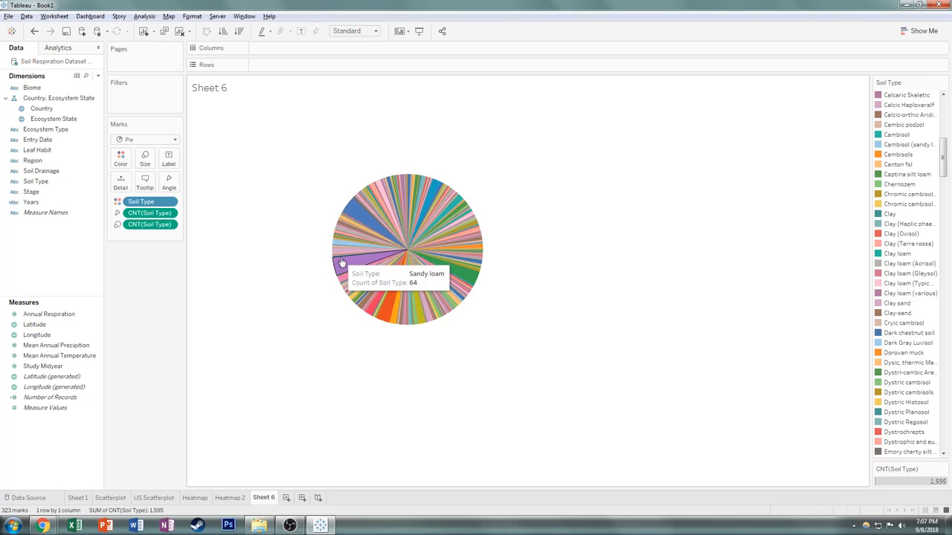
{"action": "mouse_move", "coordinate": [347, 217]}
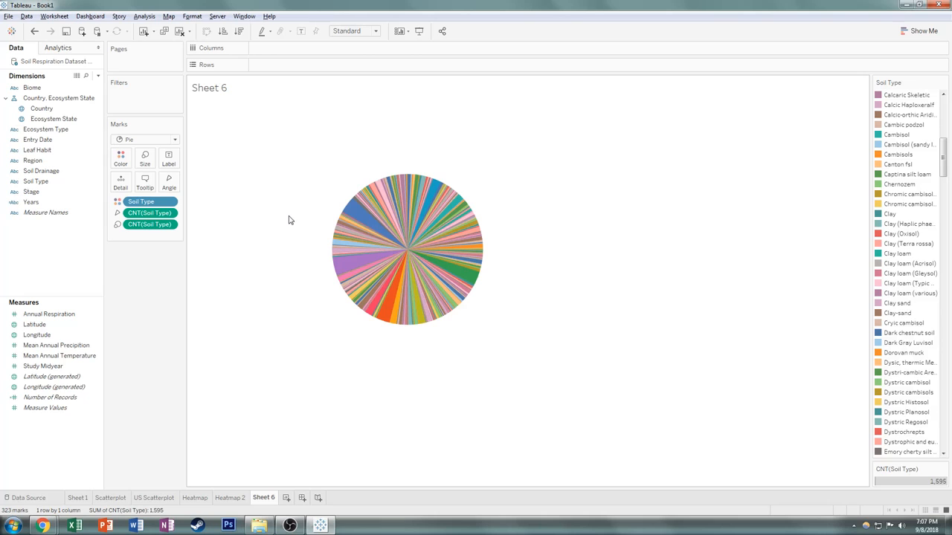
{"action": "scroll", "coordinate": [922, 132], "scroll_direction": "up", "scroll_amount": 10}
{"action": "scroll", "coordinate": [916, 171], "scroll_direction": "up", "scroll_amount": 2}
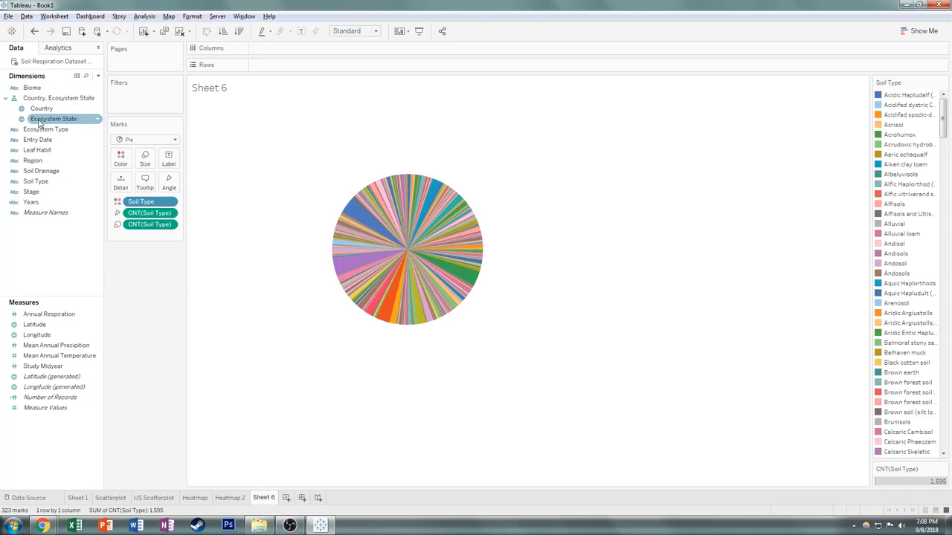
Step: Filter the pie chart by Region, keeping only California
{"action": "left_click_drag", "start_coordinate": [45, 162], "coordinate": [139, 106]}
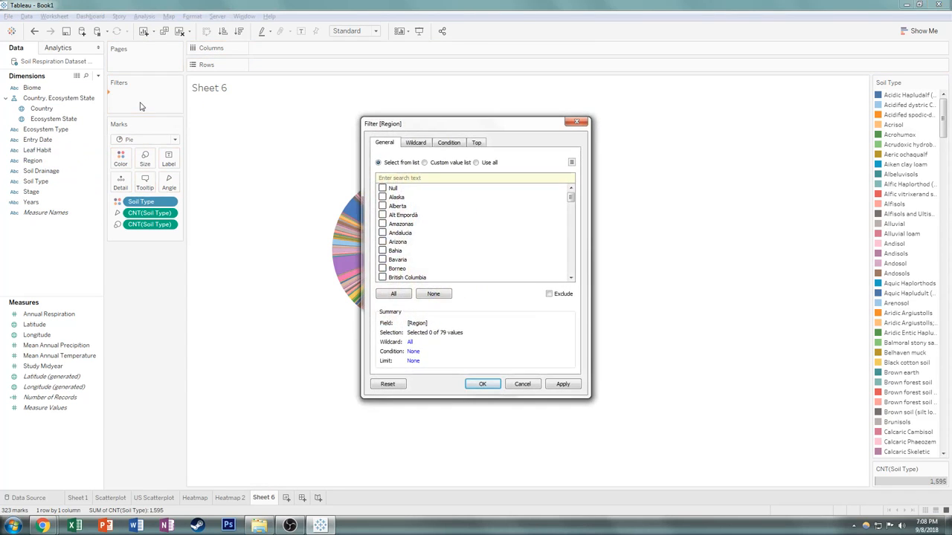
{"action": "left_click", "coordinate": [382, 233]}
{"action": "left_click", "coordinate": [562, 385]}
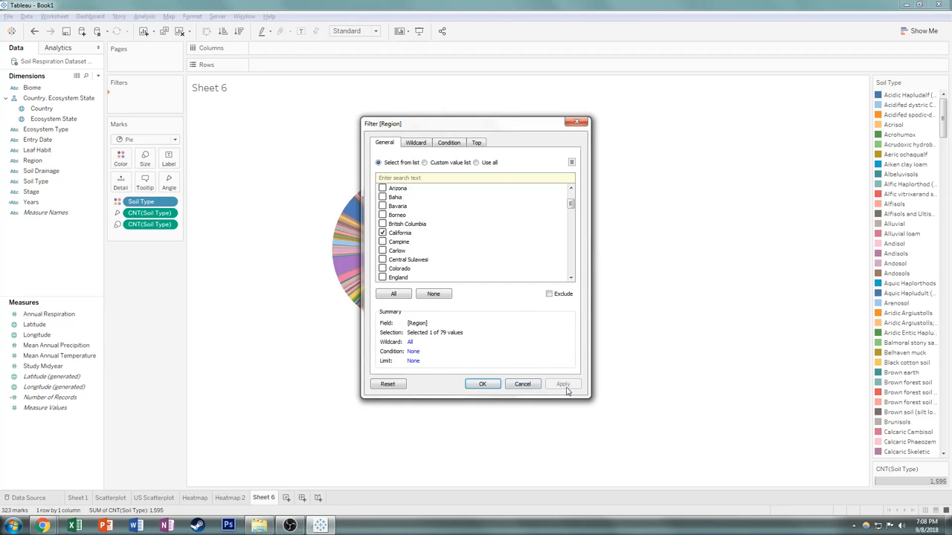
{"action": "left_click", "coordinate": [482, 384]}
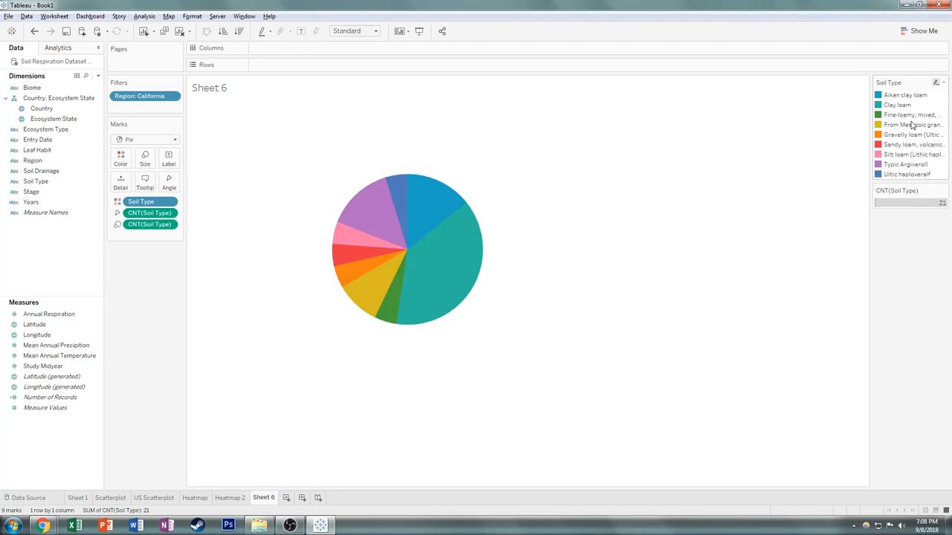
Step: Assign the Automatic color palette to the soil types and apply it to the pie
{"action": "left_click", "coordinate": [943, 84]}
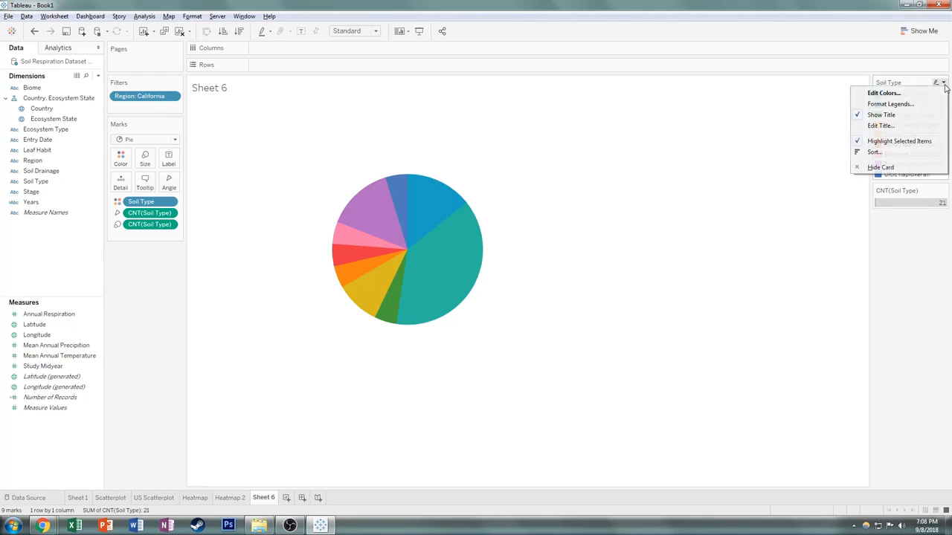
{"action": "left_click", "coordinate": [915, 95]}
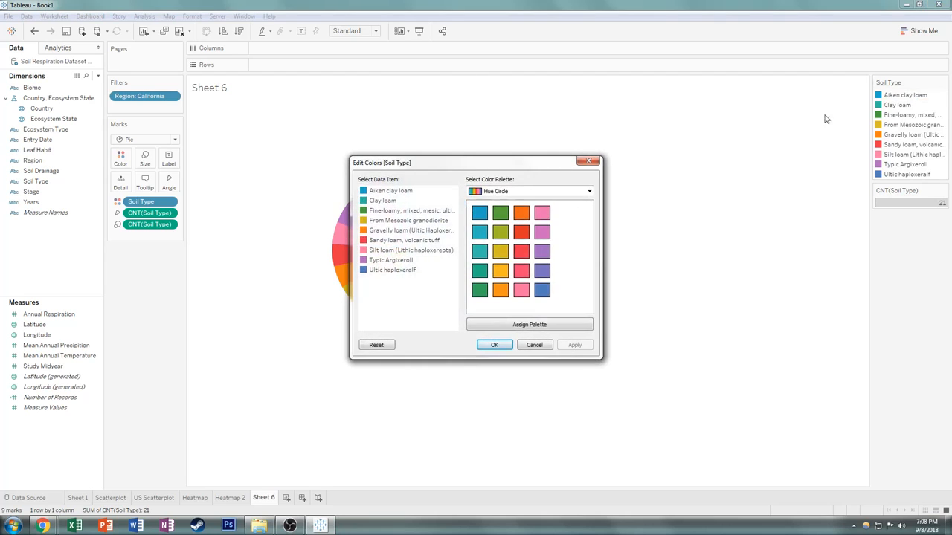
{"action": "left_click", "coordinate": [589, 191]}
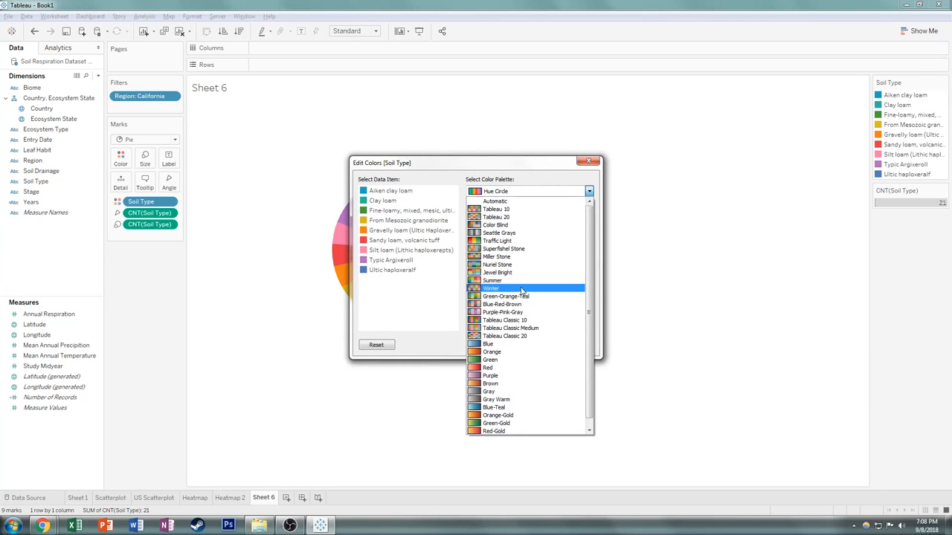
{"action": "left_click", "coordinate": [505, 203]}
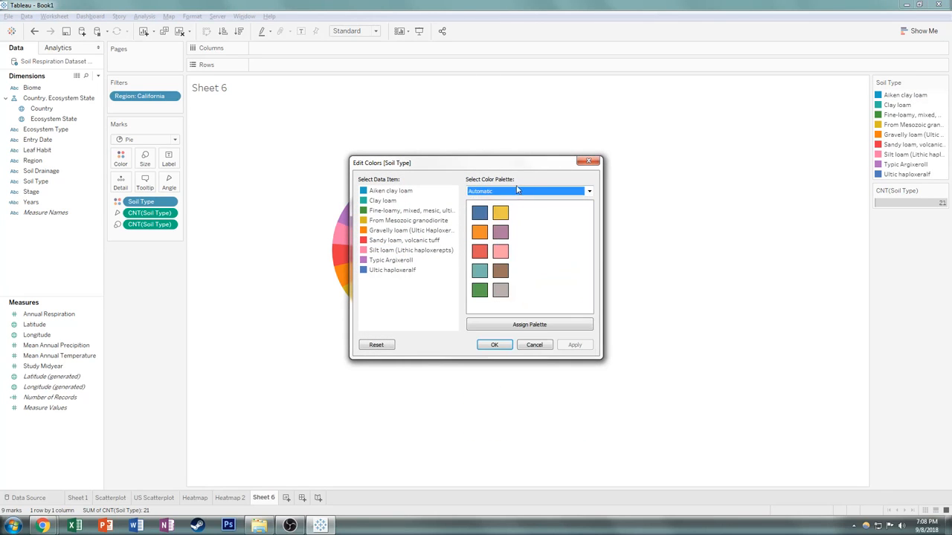
{"action": "left_click_drag", "start_coordinate": [516, 167], "coordinate": [612, 143]}
{"action": "left_click", "coordinate": [668, 334]}
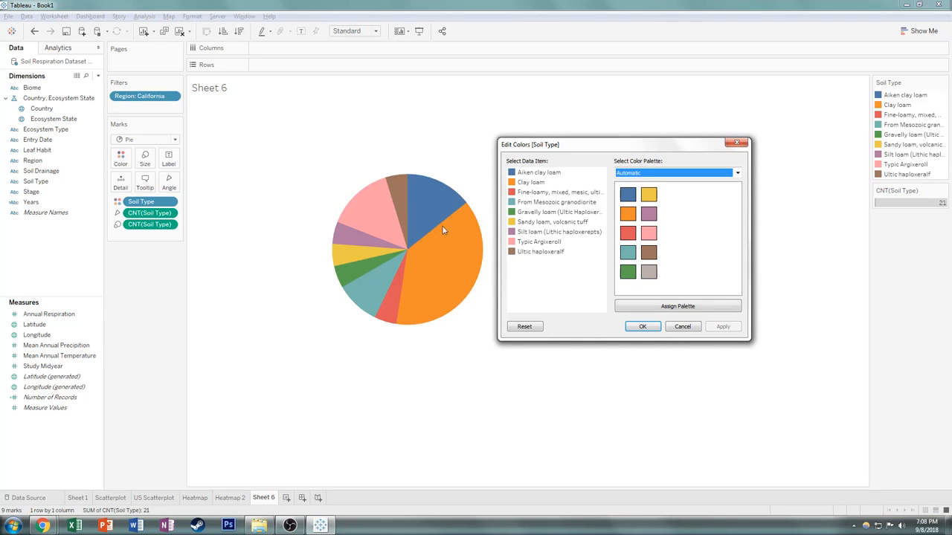
Step: Assign the Hue Circle color palette to the soil types and accept the color changes
{"action": "left_click", "coordinate": [736, 173]}
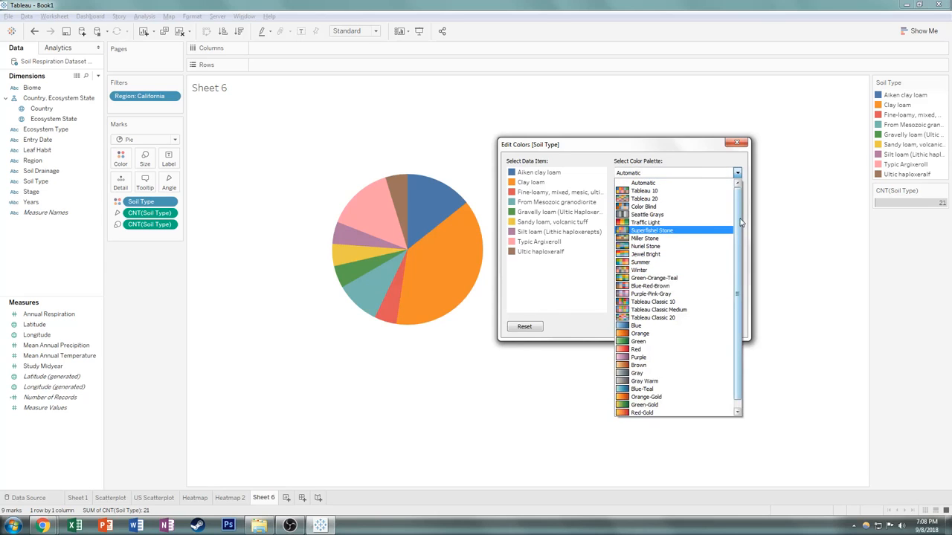
{"action": "scroll", "coordinate": [714, 223], "scroll_direction": "down", "scroll_amount": 1}
{"action": "left_click", "coordinate": [671, 413]}
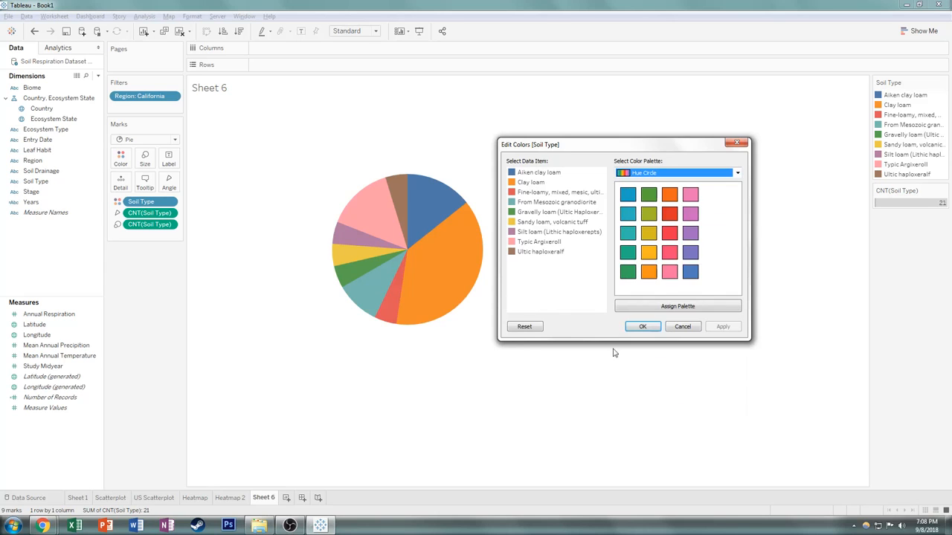
{"action": "left_click", "coordinate": [680, 307]}
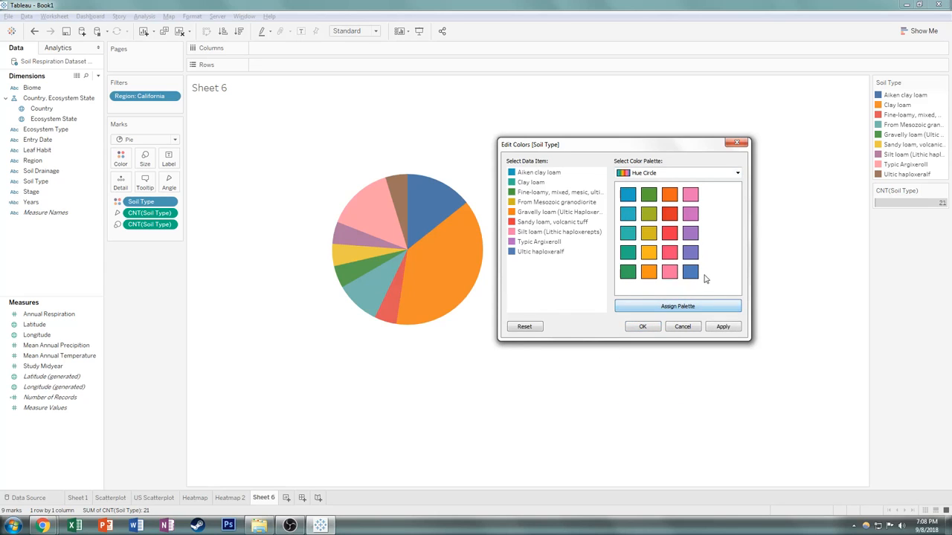
{"action": "left_click", "coordinate": [718, 329]}
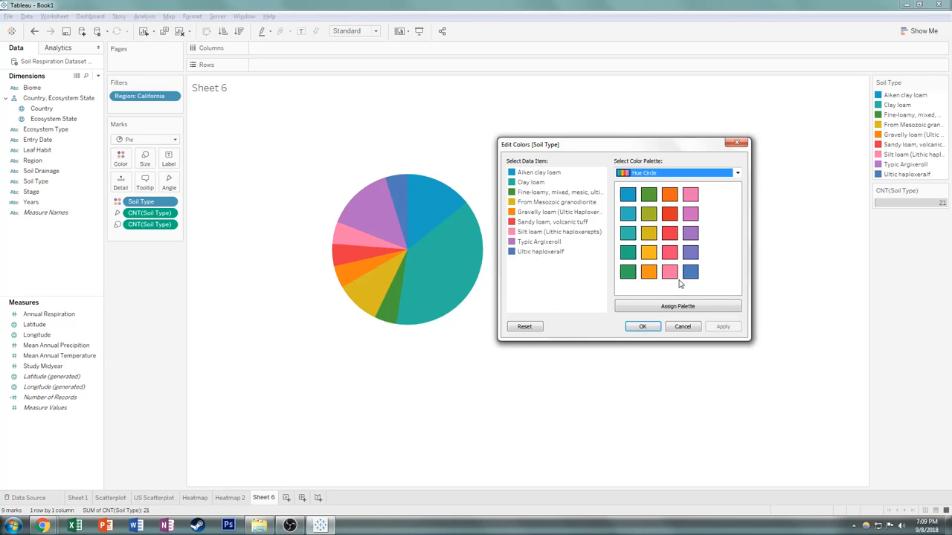
{"action": "left_click", "coordinate": [641, 327]}
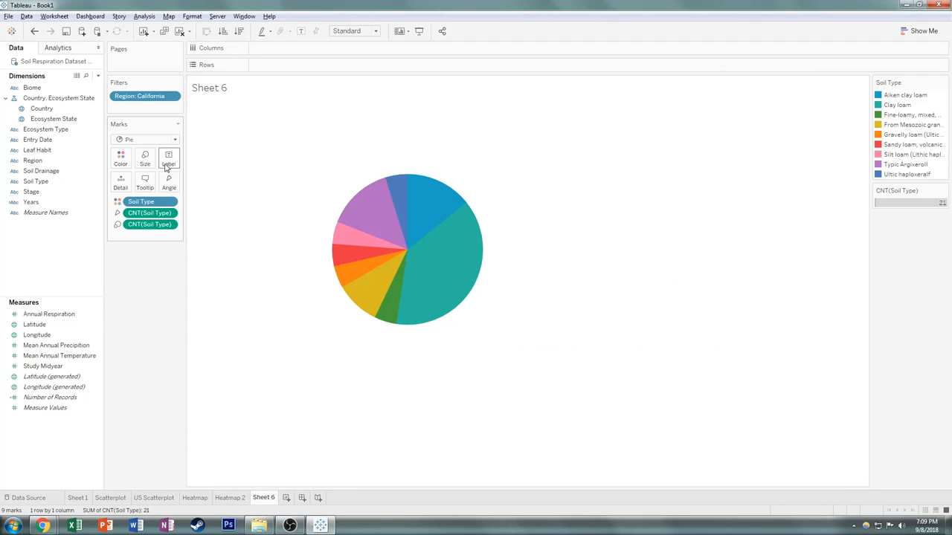
Step: Add a black border around the pie slices
{"action": "left_click", "coordinate": [125, 158]}
{"action": "left_click", "coordinate": [165, 238]}
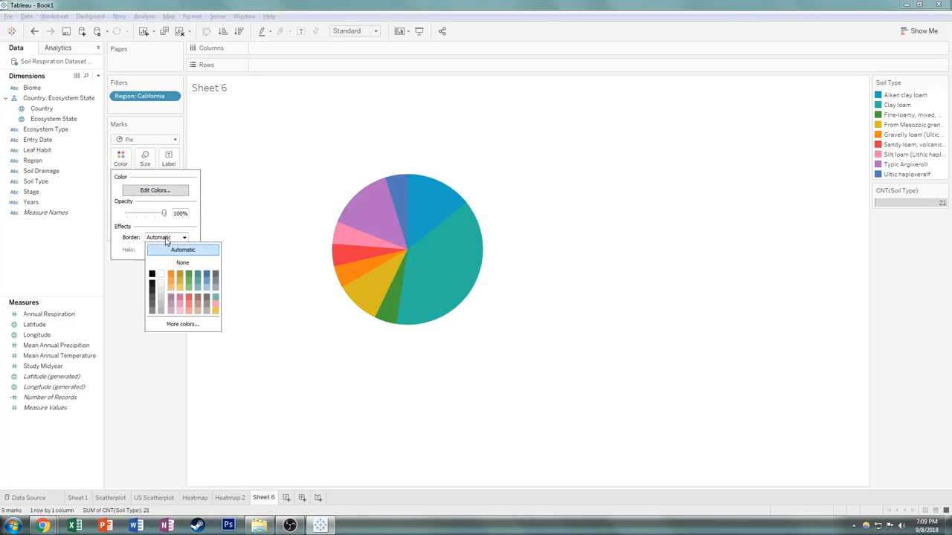
{"action": "left_click", "coordinate": [152, 274]}
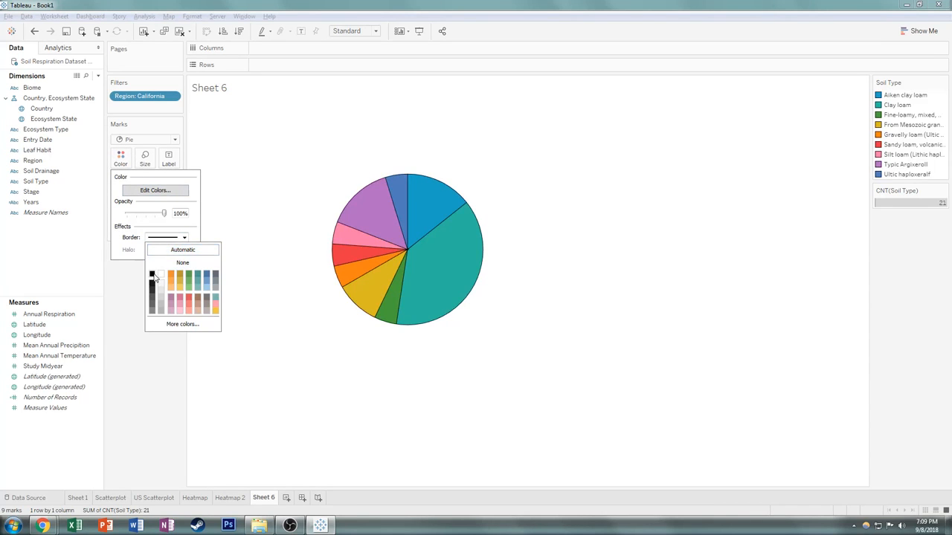
{"action": "left_click", "coordinate": [121, 158]}
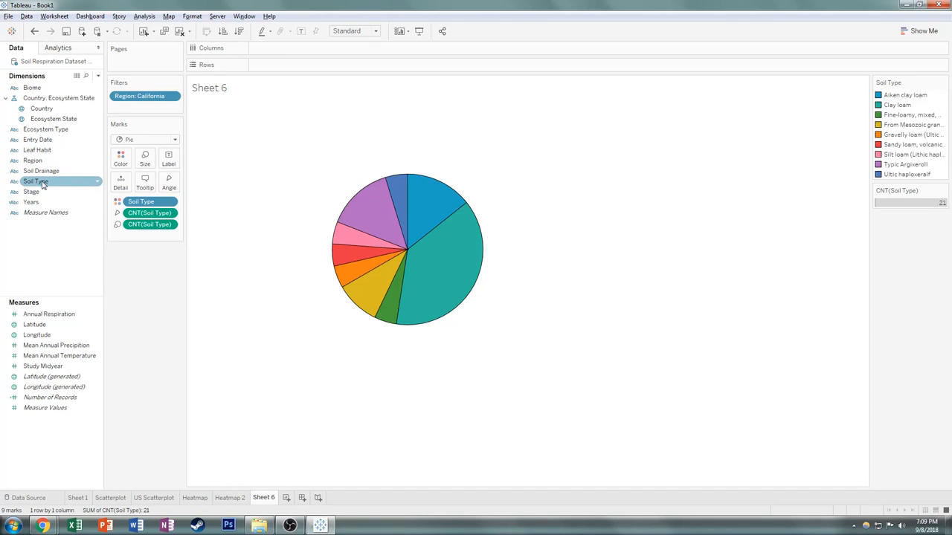
Step: Label the pie slices with Soil Type and the Soil Type count, calculated as Percent of Total
{"action": "left_click_drag", "start_coordinate": [42, 185], "coordinate": [169, 163]}
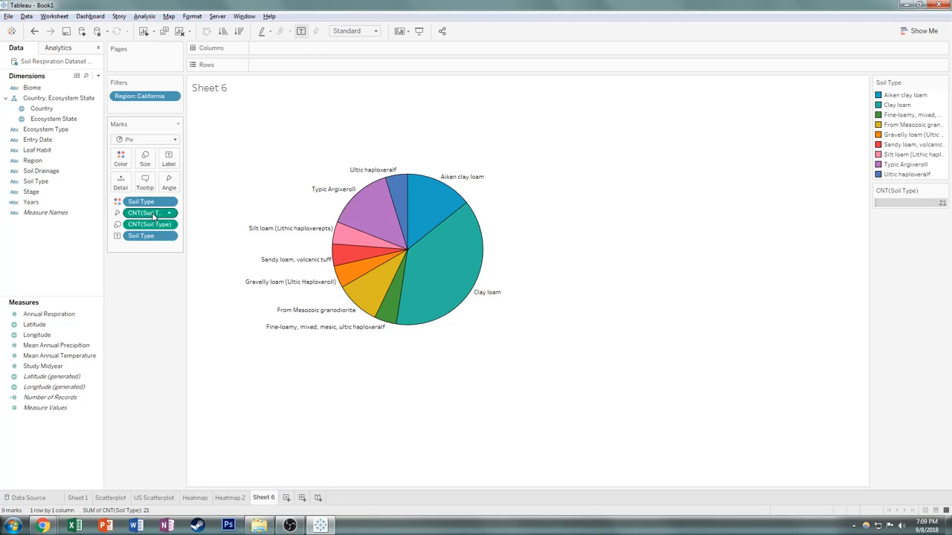
{"action": "left_click_drag", "start_coordinate": [153, 214], "coordinate": [169, 164]}
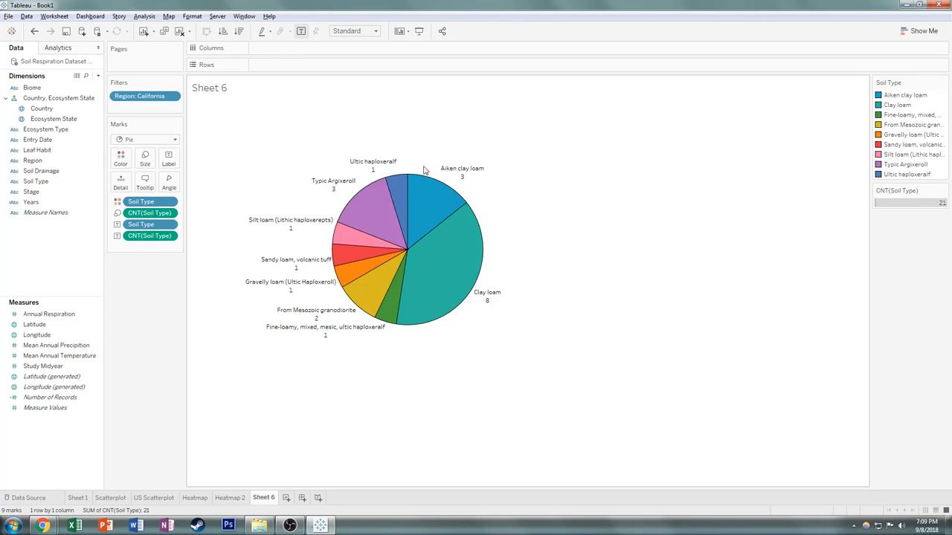
{"action": "left_click", "coordinate": [170, 237]}
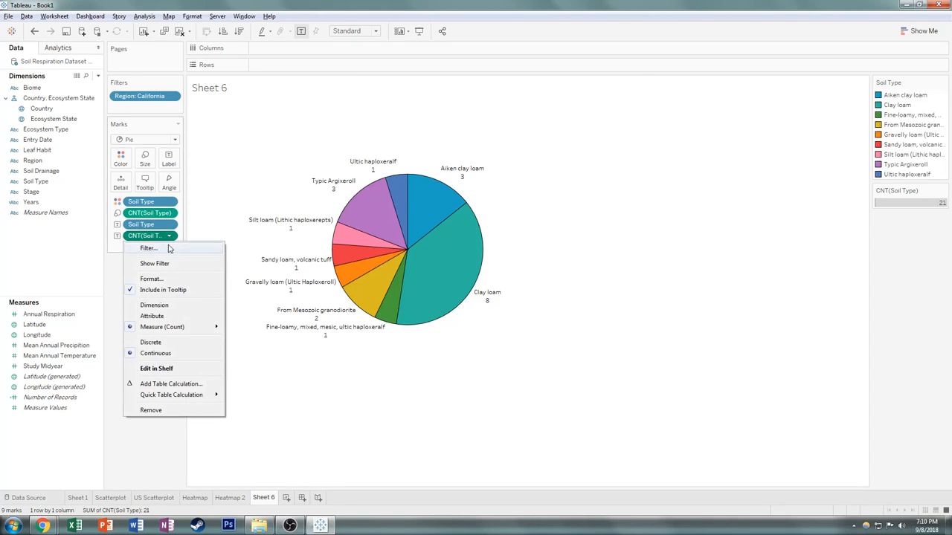
{"action": "mouse_move", "coordinate": [195, 396]}
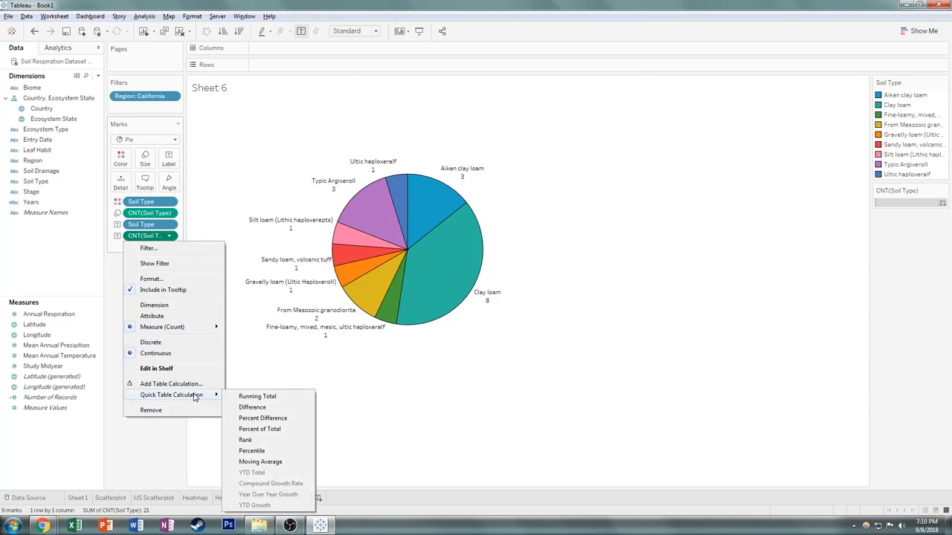
{"action": "left_click", "coordinate": [233, 432]}
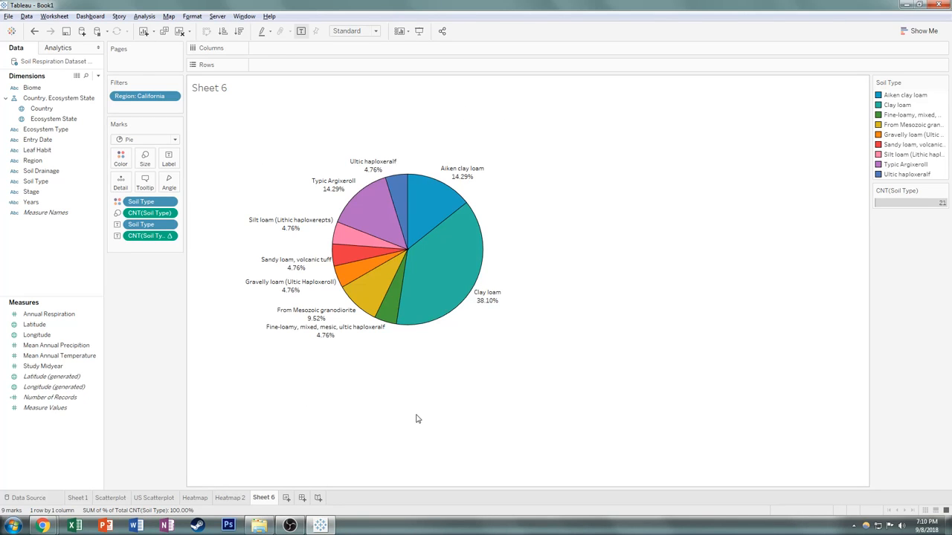
Step: Title the chart "Soil Types in California", rename the sheet "Pie Chart", and switch to the presentation slide
{"action": "double_click", "coordinate": [223, 87]}
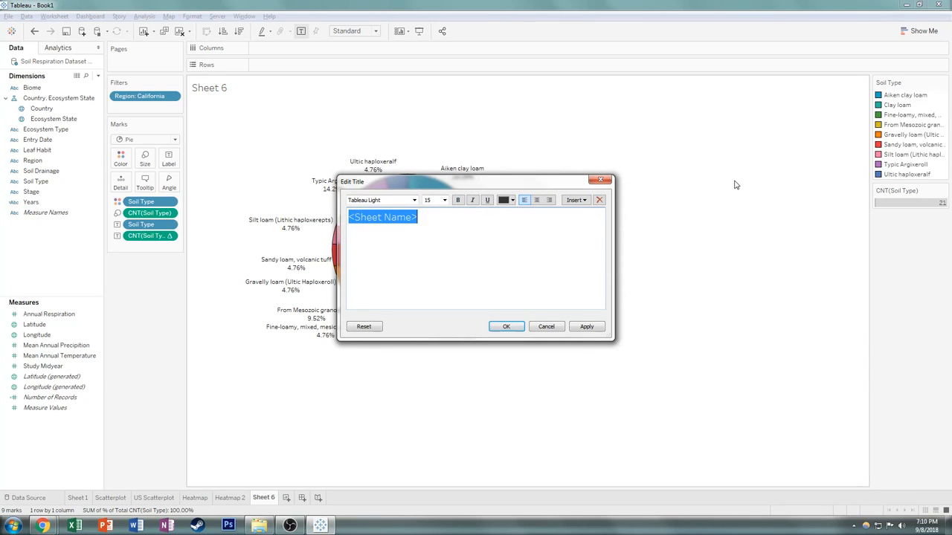
{"action": "type", "text": "Soil Types in California"}
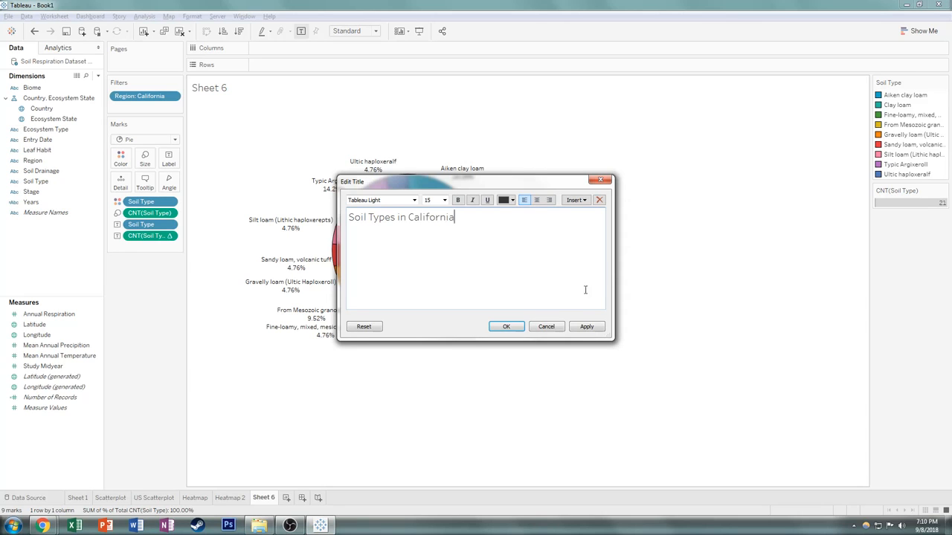
{"action": "left_click", "coordinate": [513, 328]}
{"action": "double_click", "coordinate": [265, 497]}
{"action": "type", "text": "Pie Chart"}
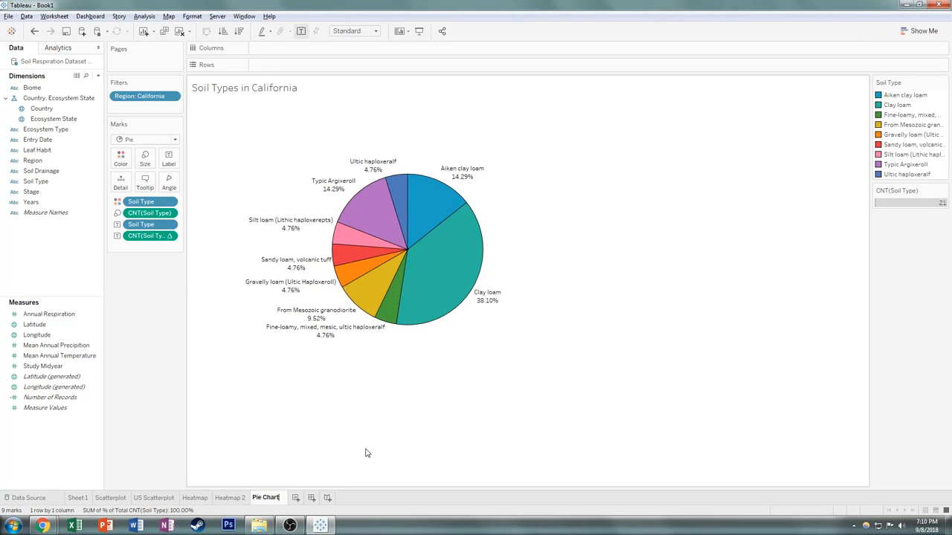
{"action": "key", "text": "Return"}
{"action": "key", "text": "alt+Tab"}
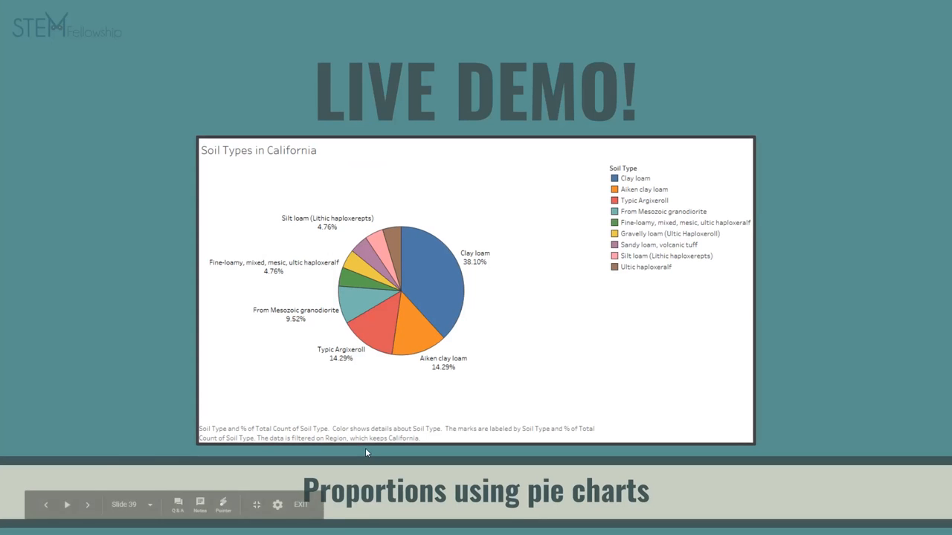
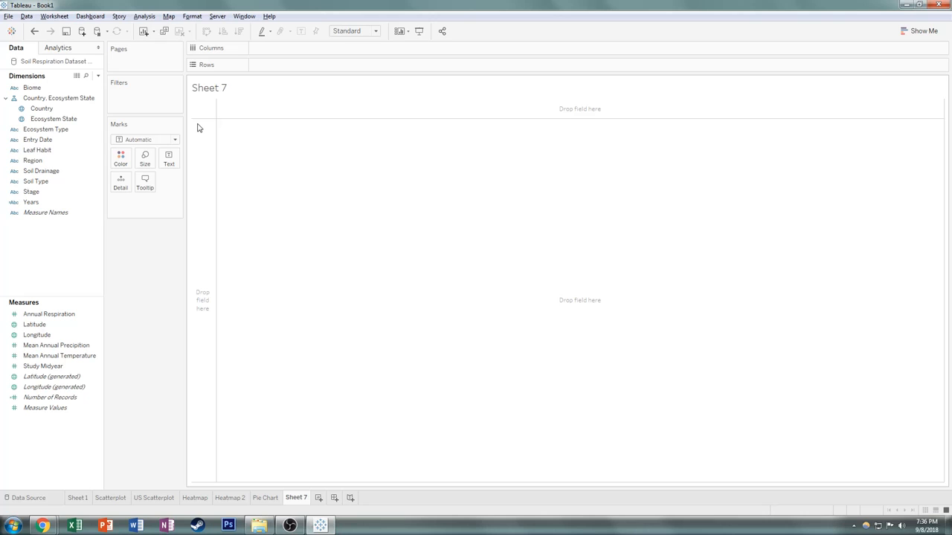
Step: Build a line chart on Sheet 7 with Mean Annual Precipition on rows and Study Midyear as a dimension on columns
{"action": "left_click", "coordinate": [71, 357]}
{"action": "mouse_move", "coordinate": [71, 359]}
{"action": "left_mouse_down"}
{"action": "mouse_move", "coordinate": [227, 265]}
{"action": "mouse_move", "coordinate": [287, 155]}
{"action": "mouse_move", "coordinate": [208, 188]}
{"action": "left_mouse_up"}
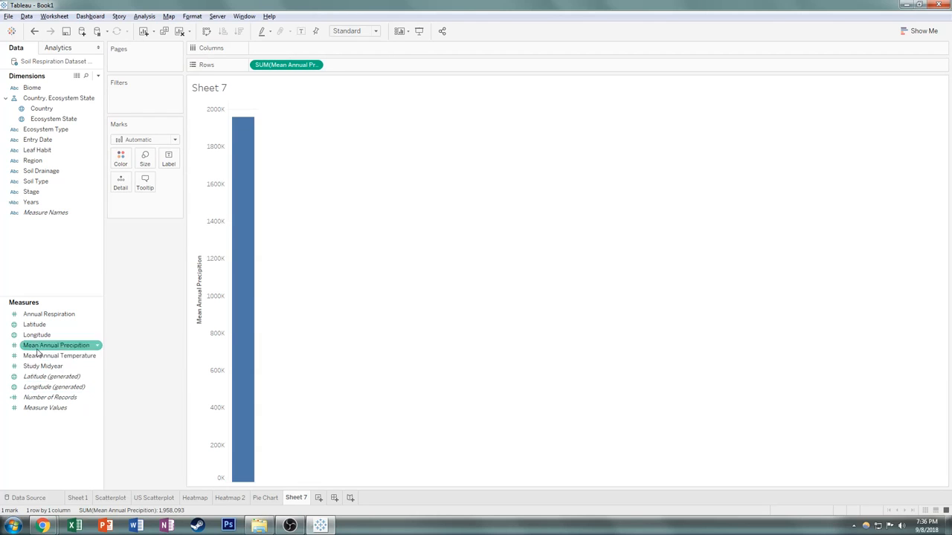
{"action": "left_click_drag", "start_coordinate": [48, 367], "coordinate": [296, 49]}
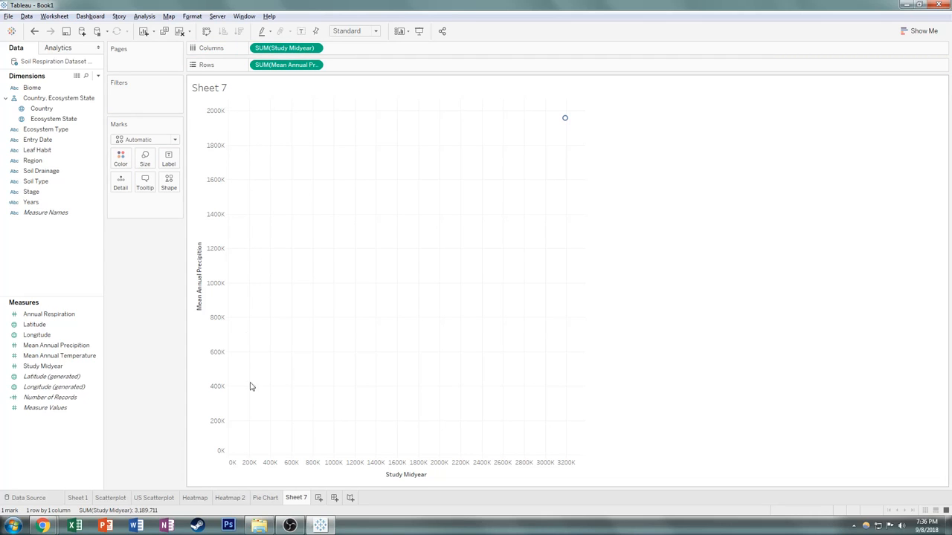
{"action": "left_click", "coordinate": [315, 49]}
{"action": "mouse_move", "coordinate": [316, 152]}
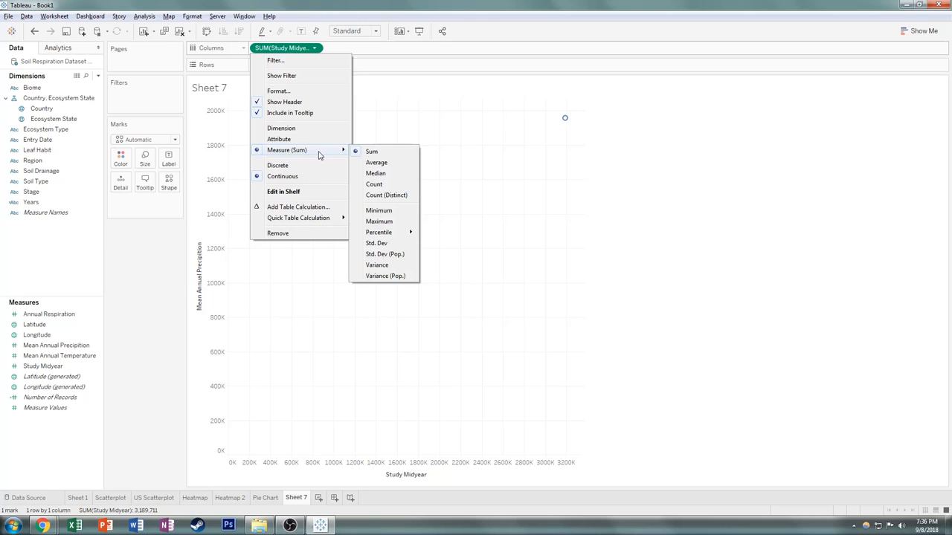
{"action": "left_click", "coordinate": [299, 128]}
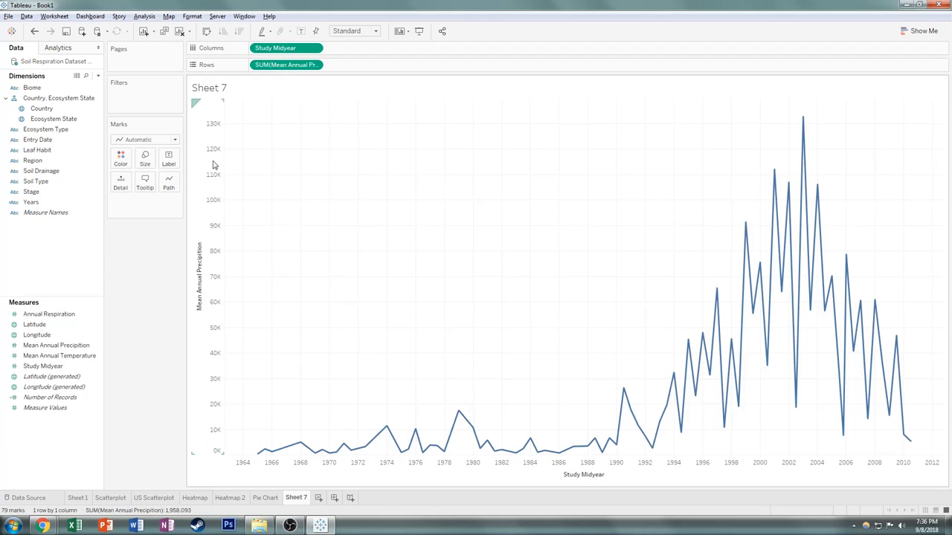
Step: Aggregate Mean Annual Precipition on rows as an average
{"action": "left_click", "coordinate": [315, 66]}
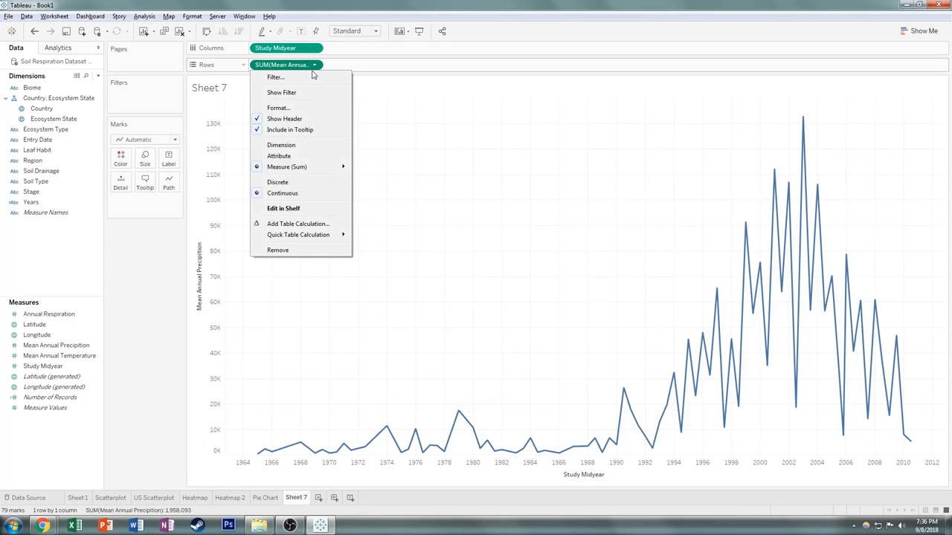
{"action": "mouse_move", "coordinate": [305, 167]}
{"action": "left_click", "coordinate": [377, 180]}
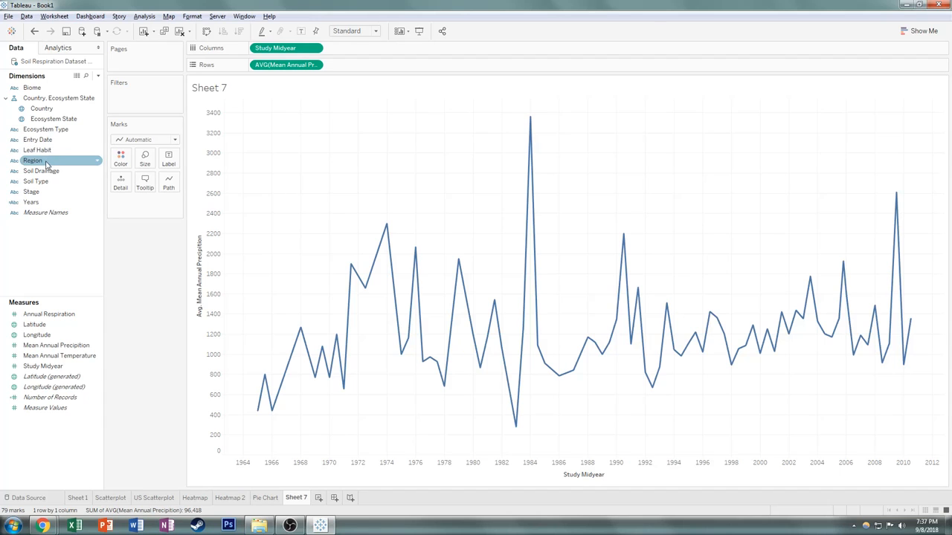
Step: Filter the line chart by Region to include only California
{"action": "left_click_drag", "start_coordinate": [46, 162], "coordinate": [144, 100]}
{"action": "scroll", "coordinate": [402, 201], "scroll_direction": "down", "scroll_amount": 1}
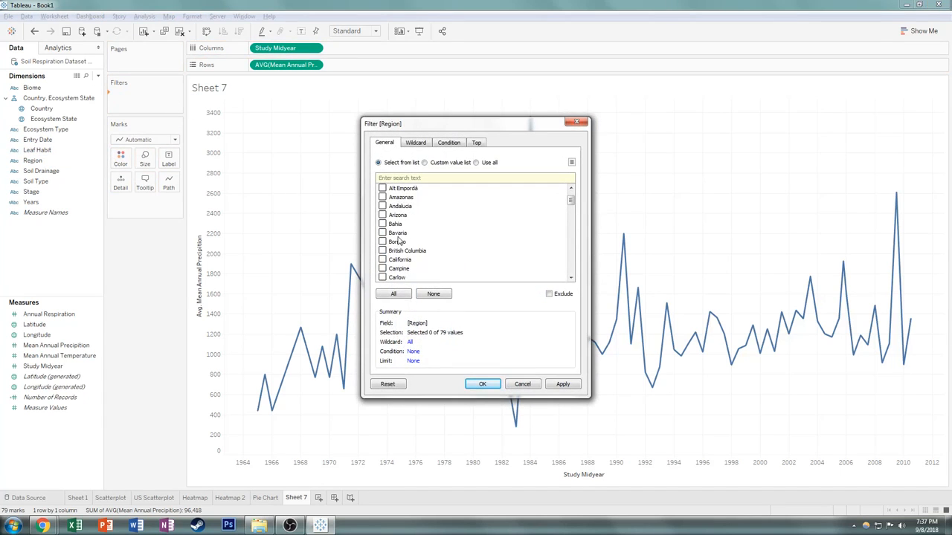
{"action": "left_click", "coordinate": [382, 260]}
{"action": "left_click", "coordinate": [482, 383]}
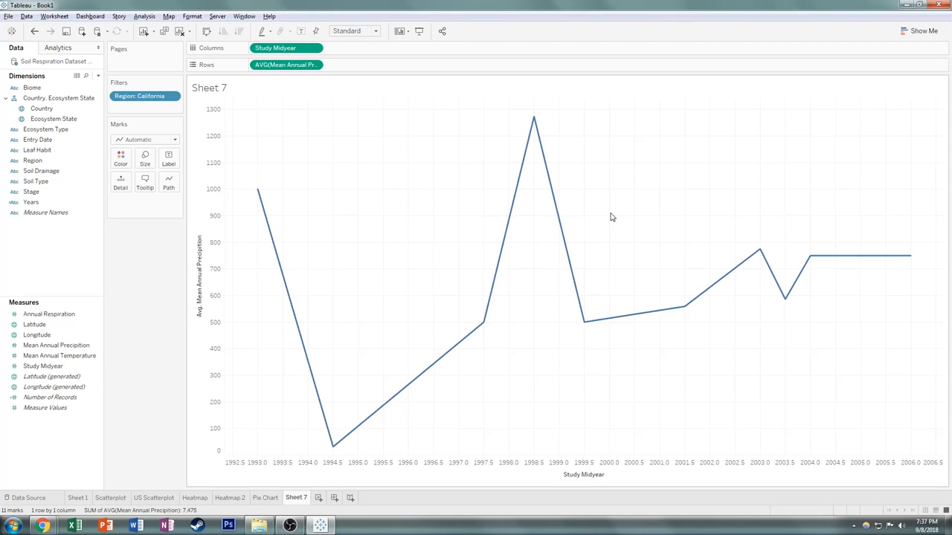
Step: Color the line by Mean Annual Temperature, aggregated as an average
{"action": "left_click", "coordinate": [27, 358]}
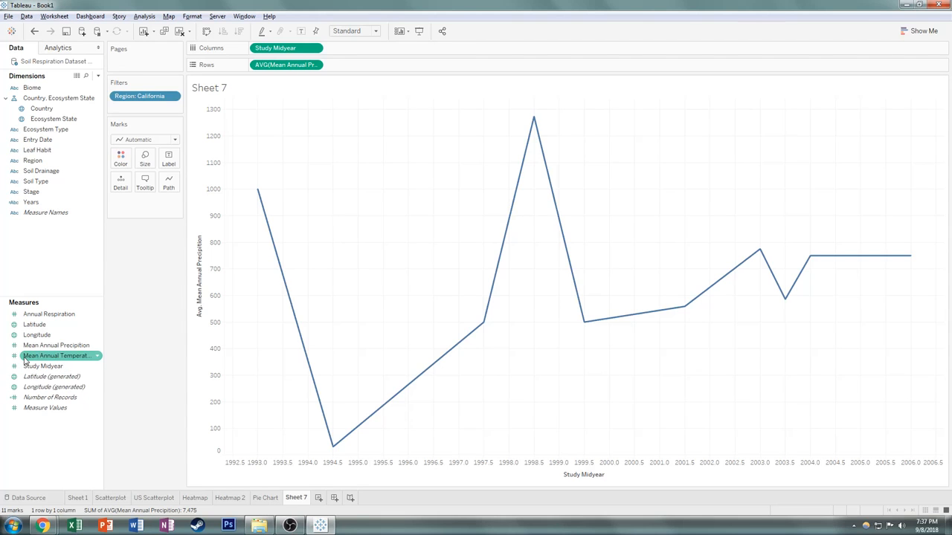
{"action": "mouse_move", "coordinate": [26, 359]}
{"action": "left_mouse_down"}
{"action": "mouse_move", "coordinate": [127, 325]}
{"action": "mouse_move", "coordinate": [125, 174]}
{"action": "left_mouse_up"}
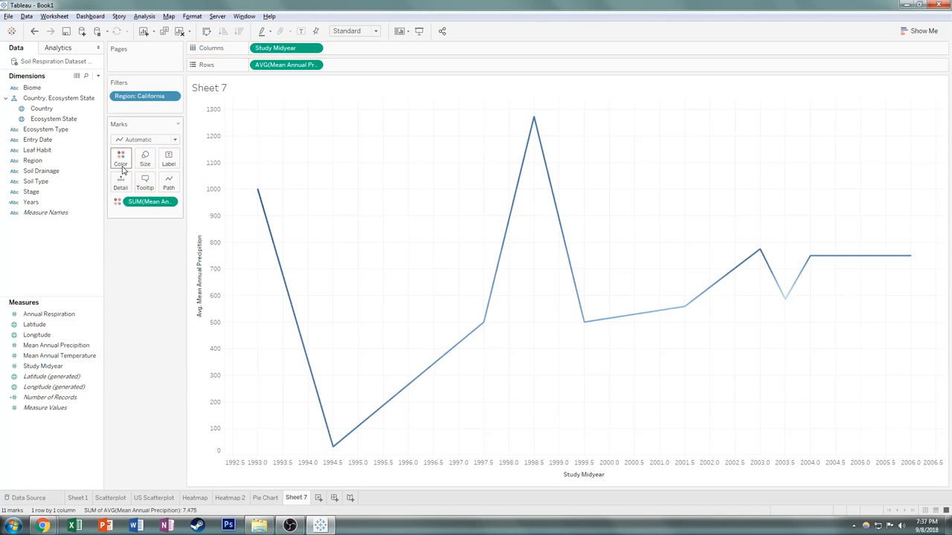
{"action": "left_click", "coordinate": [170, 202]}
{"action": "mouse_move", "coordinate": [186, 293]}
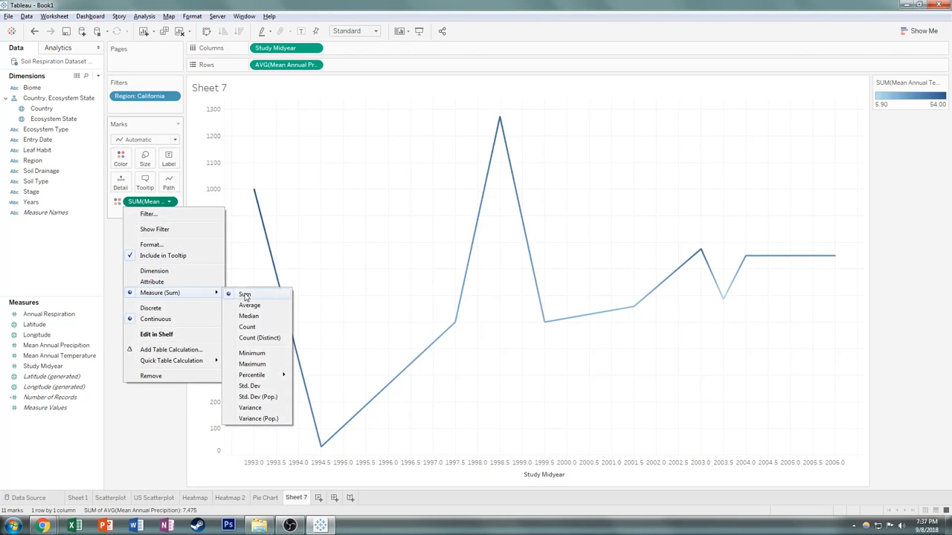
{"action": "left_click", "coordinate": [243, 305]}
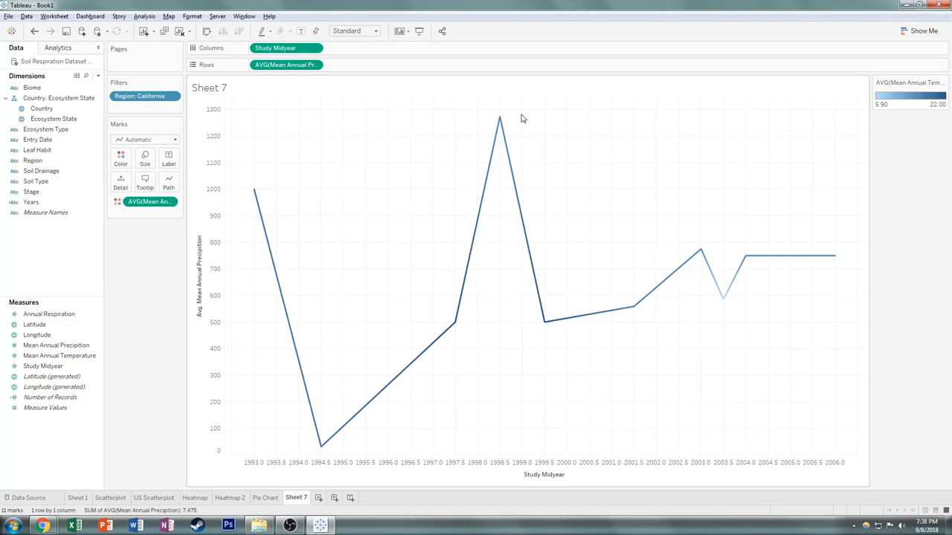
Step: Apply a reversed Red-Blue Diverging palette to the average temperature color legend
{"action": "left_click", "coordinate": [943, 83]}
{"action": "left_click", "coordinate": [935, 92]}
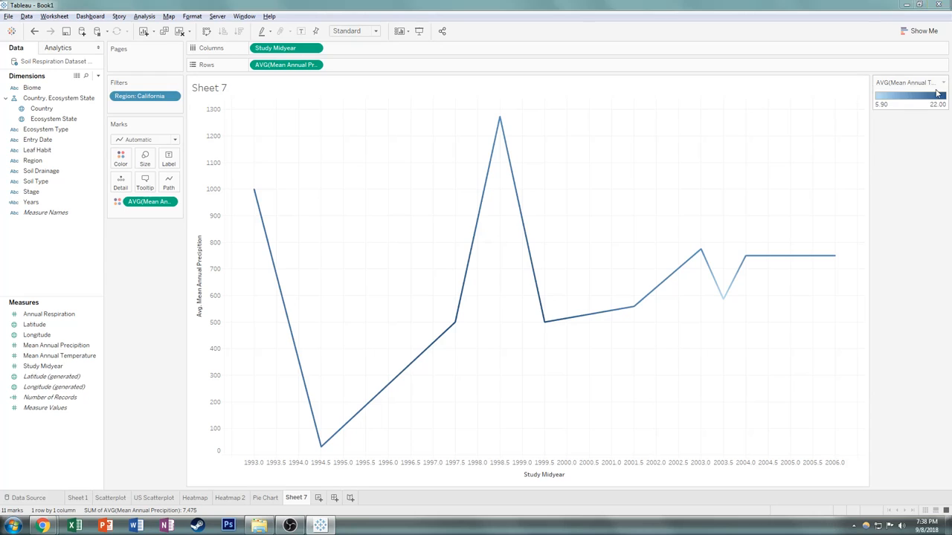
{"action": "left_click", "coordinate": [570, 222]}
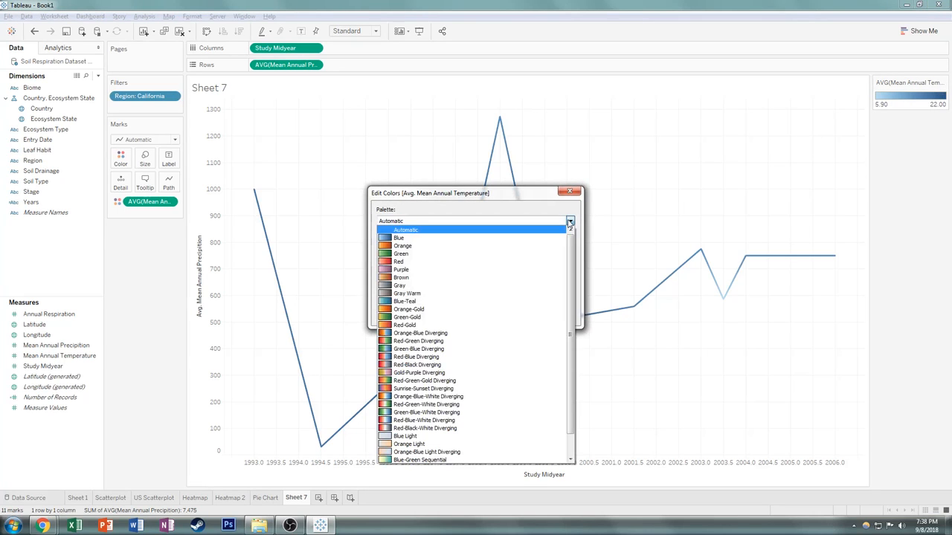
{"action": "left_click", "coordinate": [439, 357]}
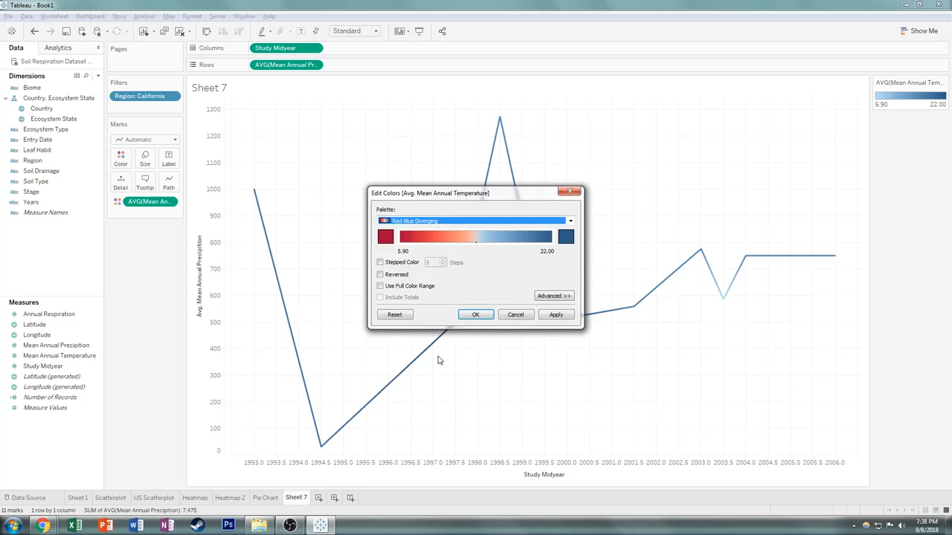
{"action": "left_click", "coordinate": [380, 275]}
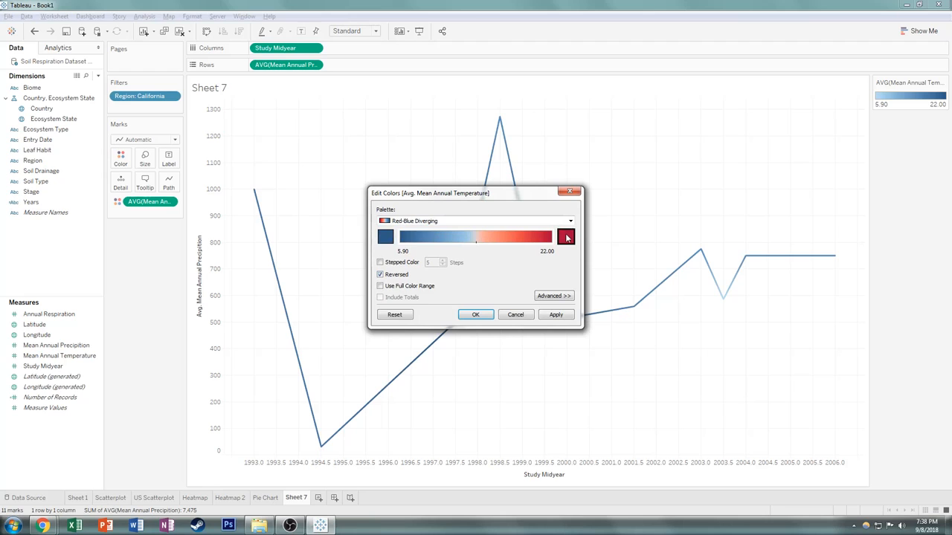
{"action": "left_click", "coordinate": [559, 316]}
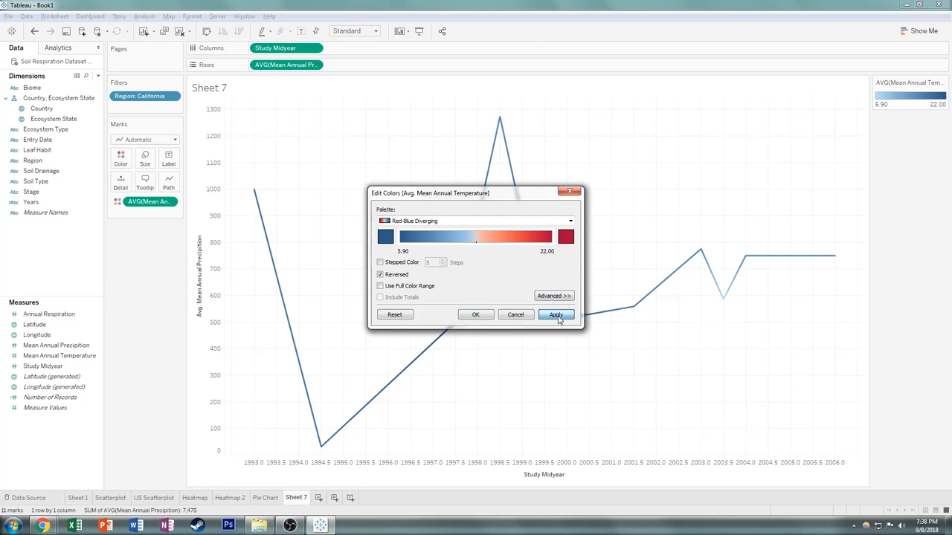
{"action": "left_click", "coordinate": [472, 315]}
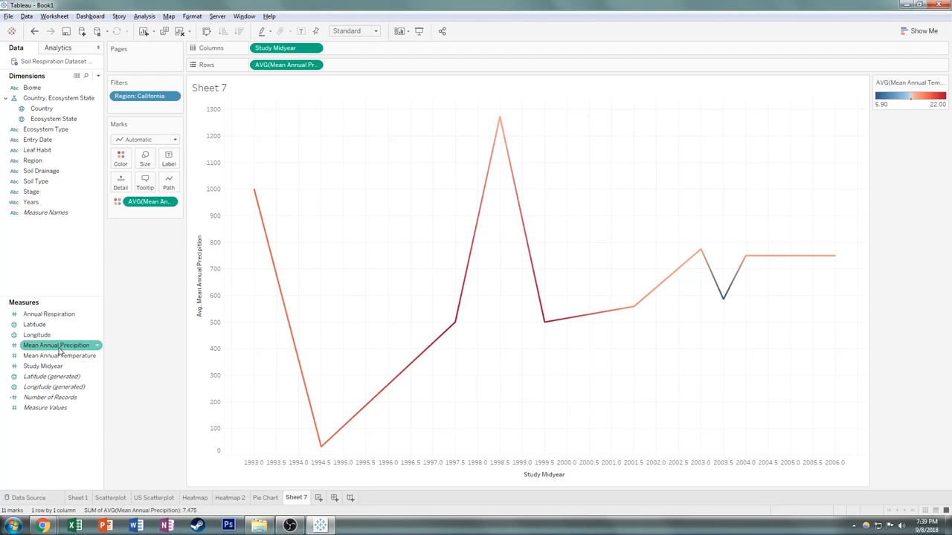
Step: Size the line by average Mean Annual Temperature and inspect the values at points along the line
{"action": "left_click_drag", "start_coordinate": [59, 362], "coordinate": [149, 165]}
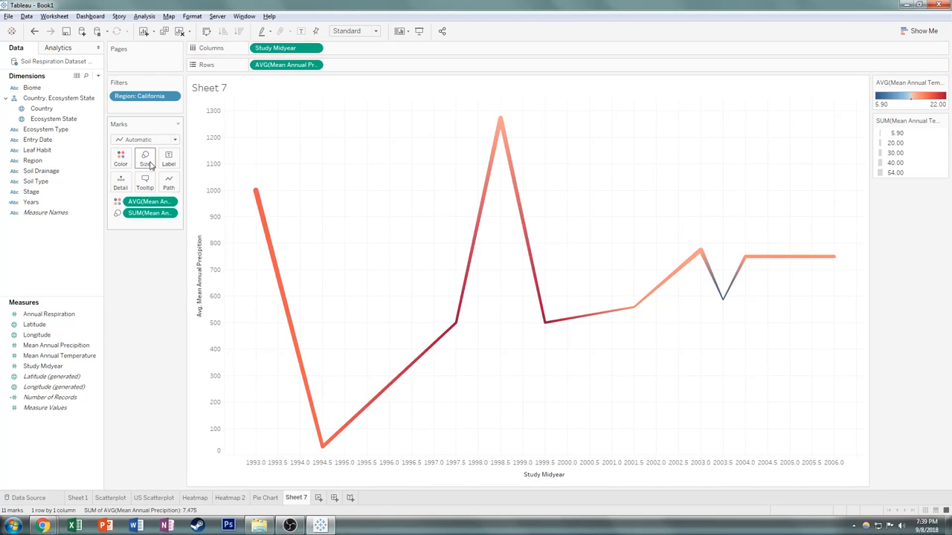
{"action": "left_click", "coordinate": [171, 213]}
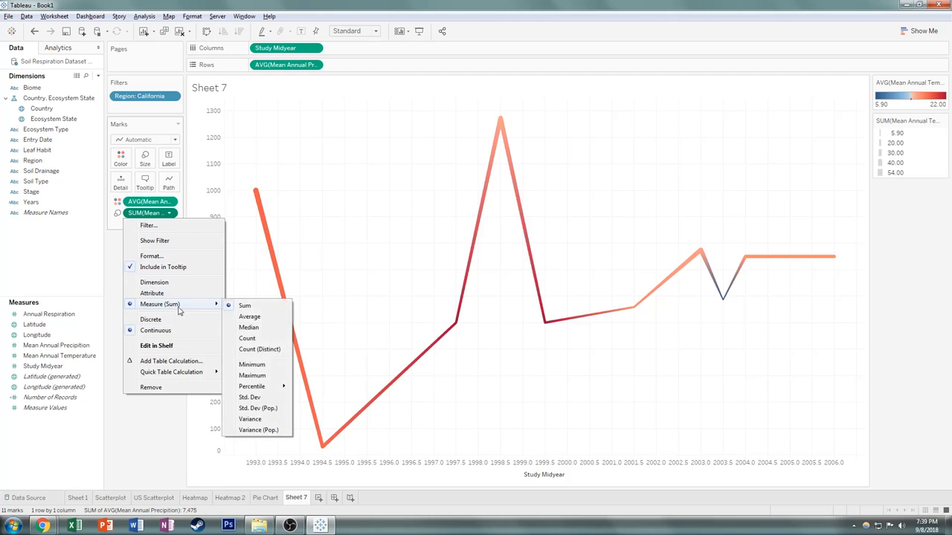
{"action": "mouse_move", "coordinate": [181, 306]}
{"action": "left_click", "coordinate": [238, 319]}
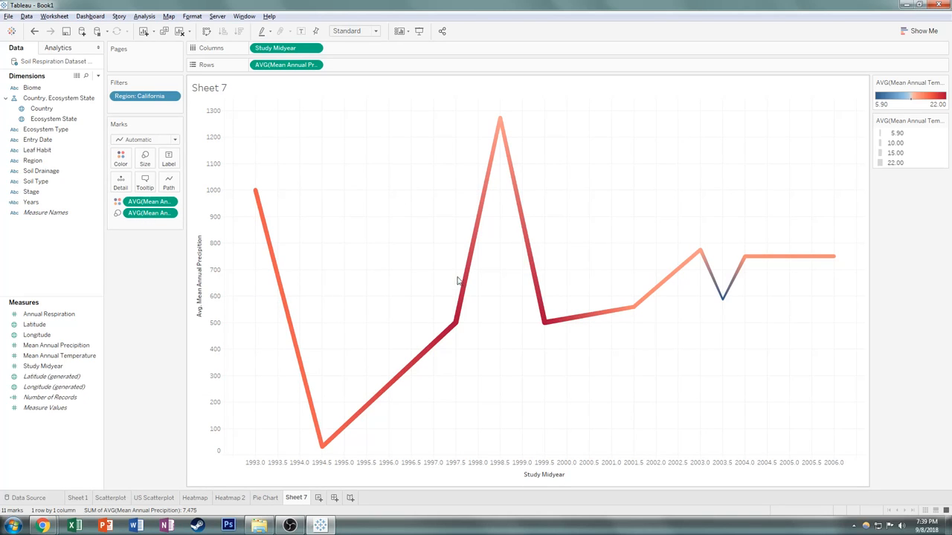
{"action": "mouse_move", "coordinate": [463, 326]}
{"action": "mouse_move", "coordinate": [256, 192]}
{"action": "mouse_move", "coordinate": [459, 329]}
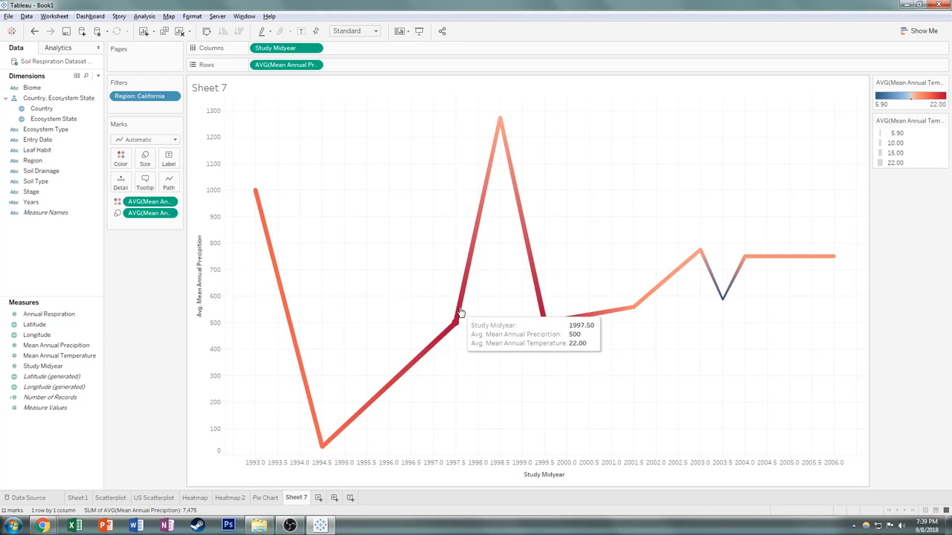
{"action": "mouse_move", "coordinate": [499, 121]}
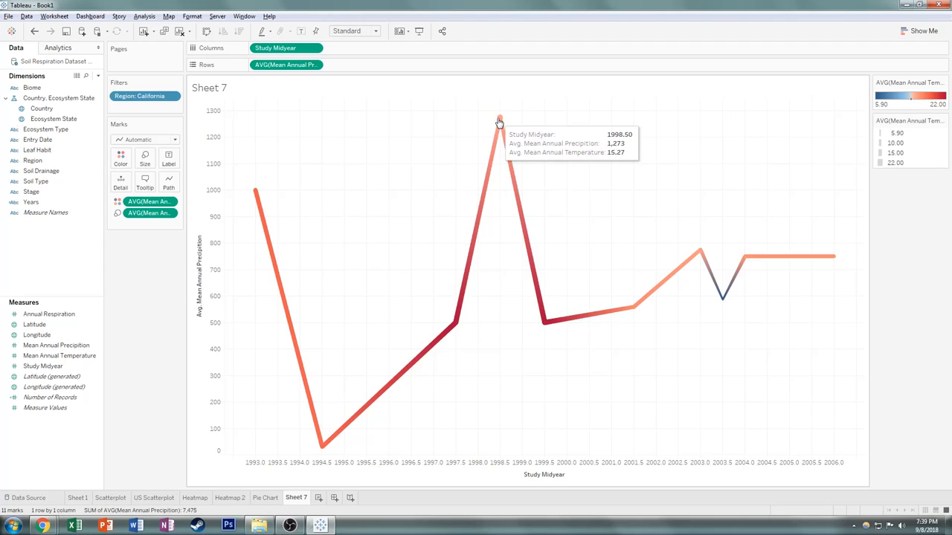
{"action": "mouse_move", "coordinate": [540, 325]}
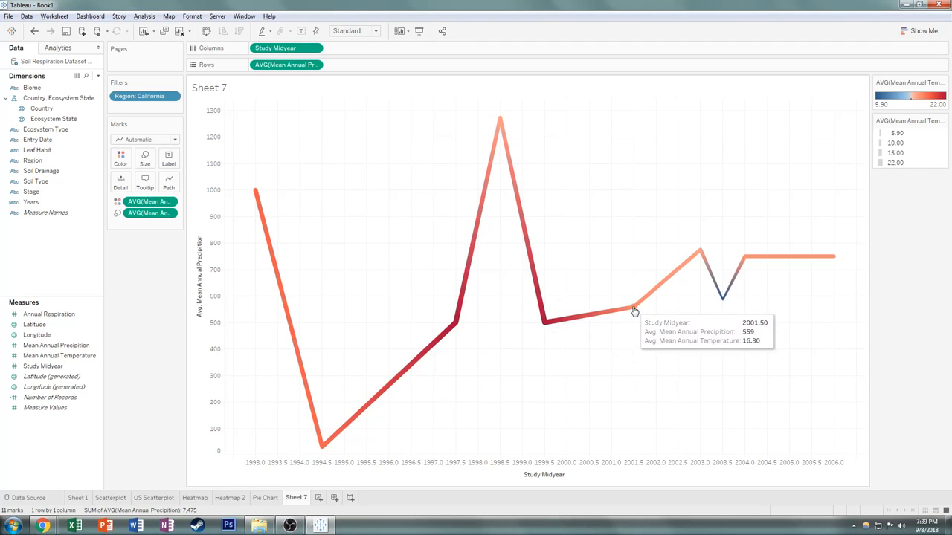
{"action": "mouse_move", "coordinate": [723, 301]}
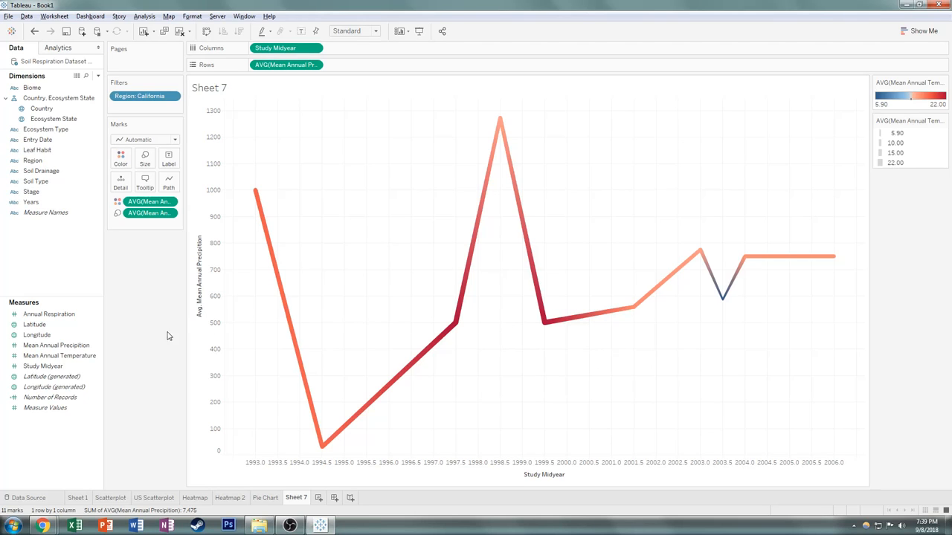
Step: Add Mean Annual Temperature as a second chart below the precipitation line, sharing the Study Midyear axis
{"action": "left_click_drag", "start_coordinate": [36, 360], "coordinate": [203, 457]}
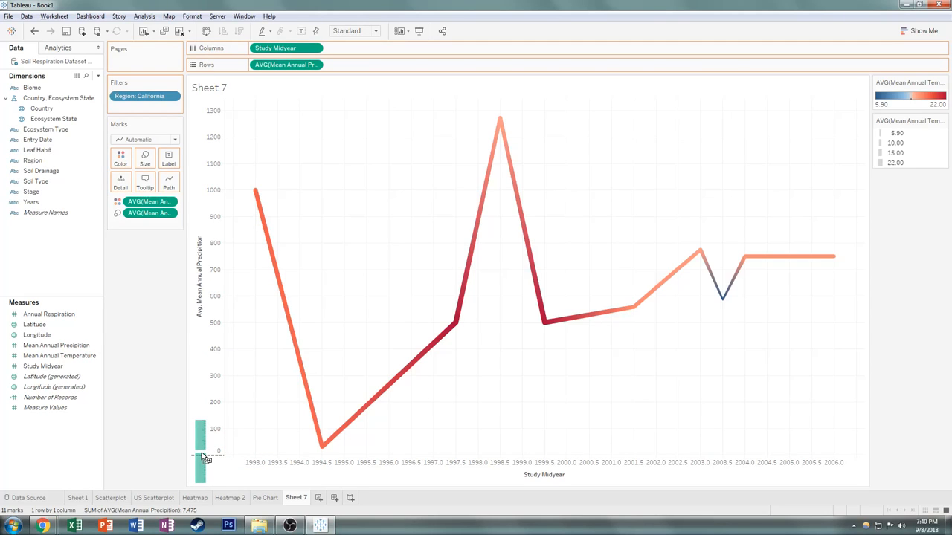
{"action": "left_click_drag", "start_coordinate": [204, 457], "coordinate": [197, 427]}
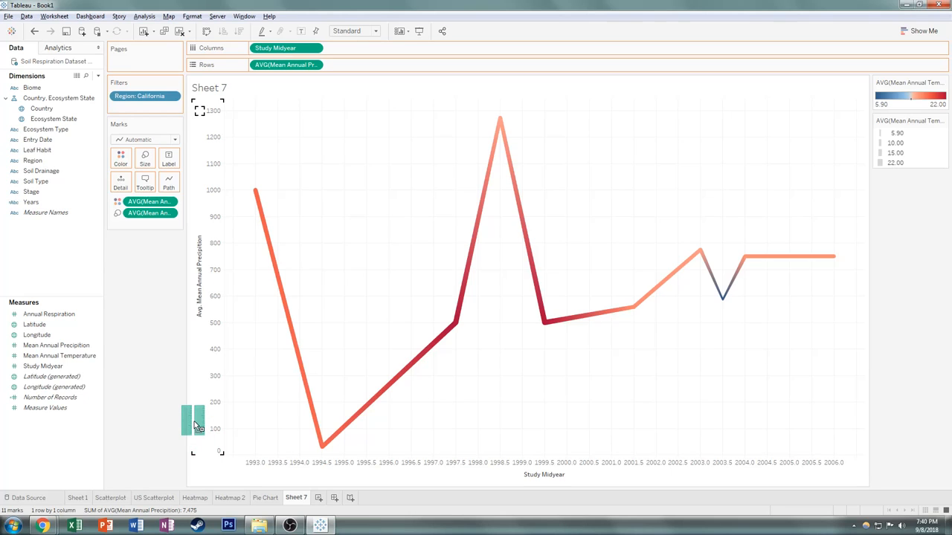
{"action": "left_click_drag", "start_coordinate": [197, 427], "coordinate": [206, 455]}
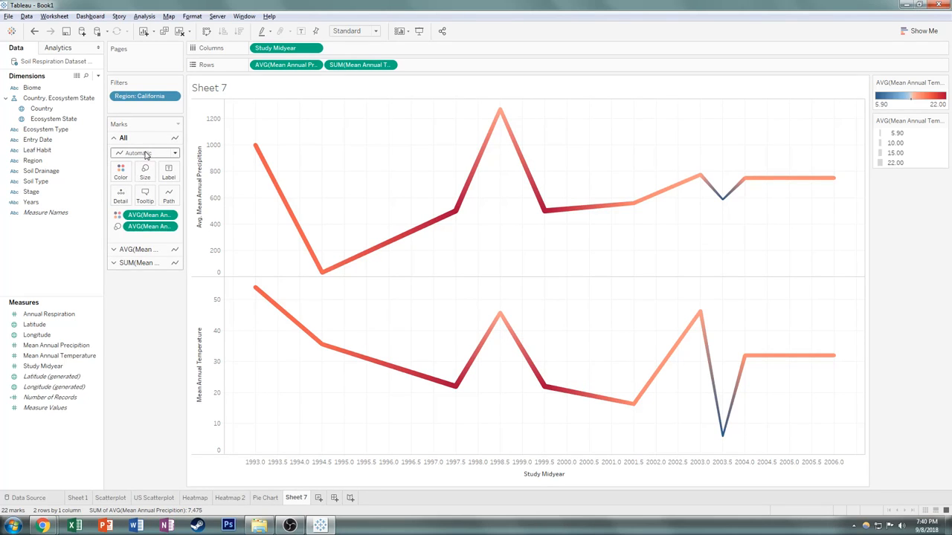
Step: Remove the color and size fields from the temperature chart's marks and set its mark type to Circle
{"action": "left_click", "coordinate": [116, 263]}
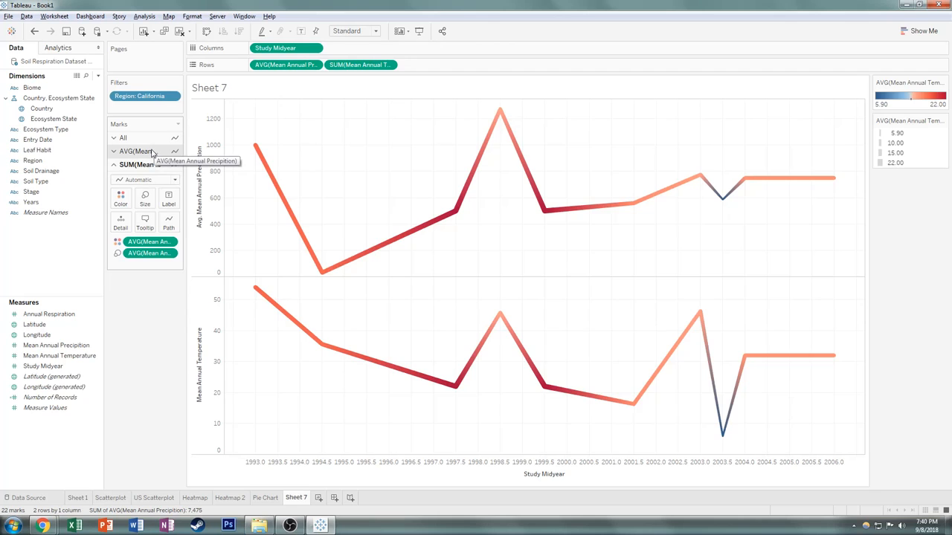
{"action": "left_click_drag", "start_coordinate": [149, 241], "coordinate": [127, 253]}
{"action": "left_click_drag", "start_coordinate": [50, 251], "coordinate": [50, 252]}
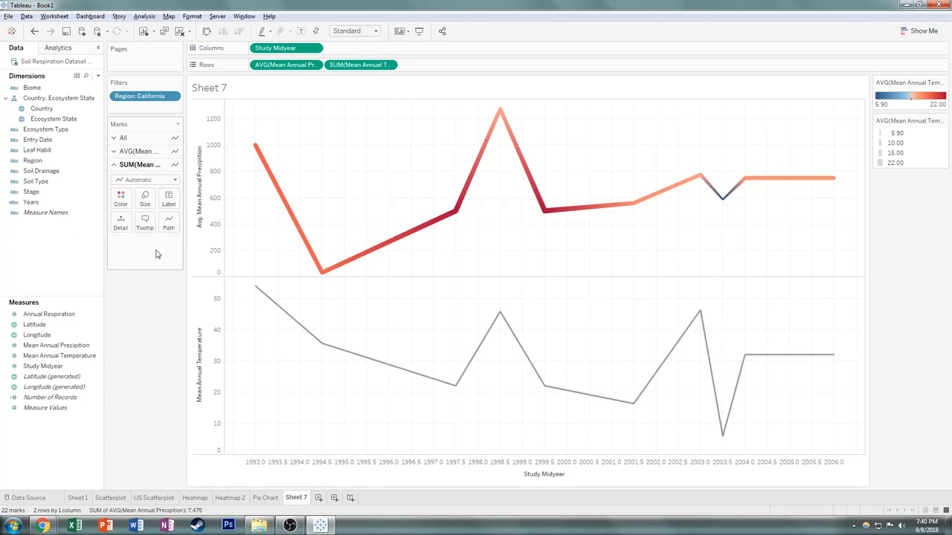
{"action": "left_click", "coordinate": [128, 183]}
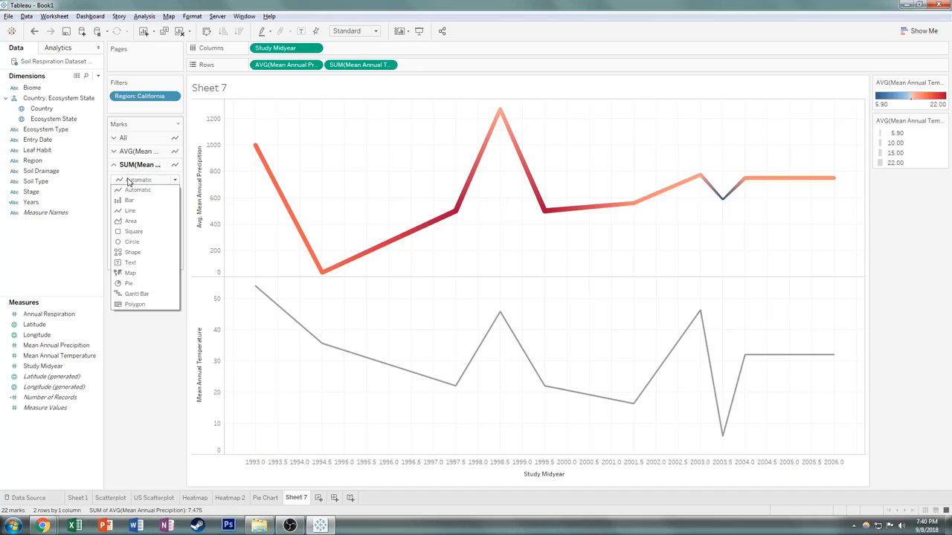
{"action": "left_click", "coordinate": [124, 241]}
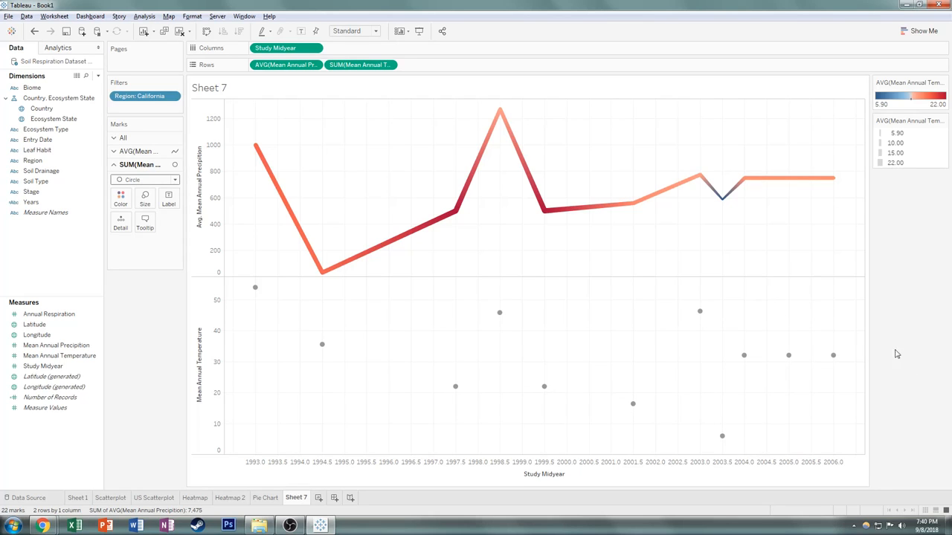
Step: Label the temperature circles with Mean Annual Temperature, aggregated as an average
{"action": "mouse_move", "coordinate": [270, 177]}
{"action": "mouse_move", "coordinate": [457, 213]}
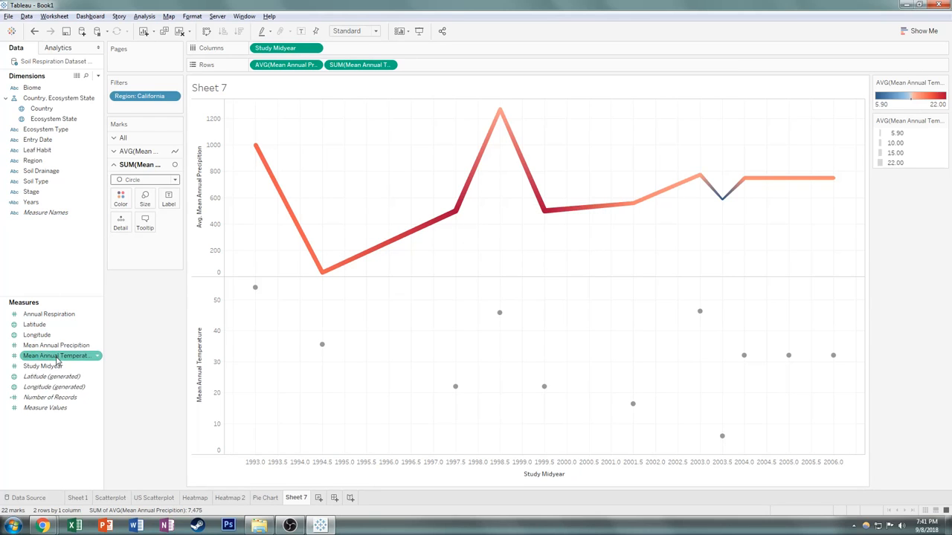
{"action": "left_click_drag", "start_coordinate": [59, 356], "coordinate": [168, 211]}
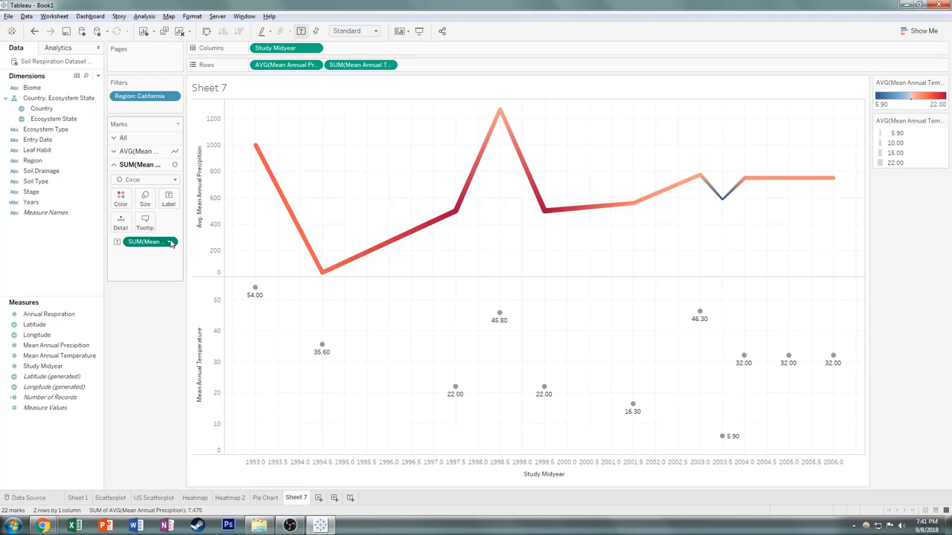
{"action": "left_click", "coordinate": [170, 242]}
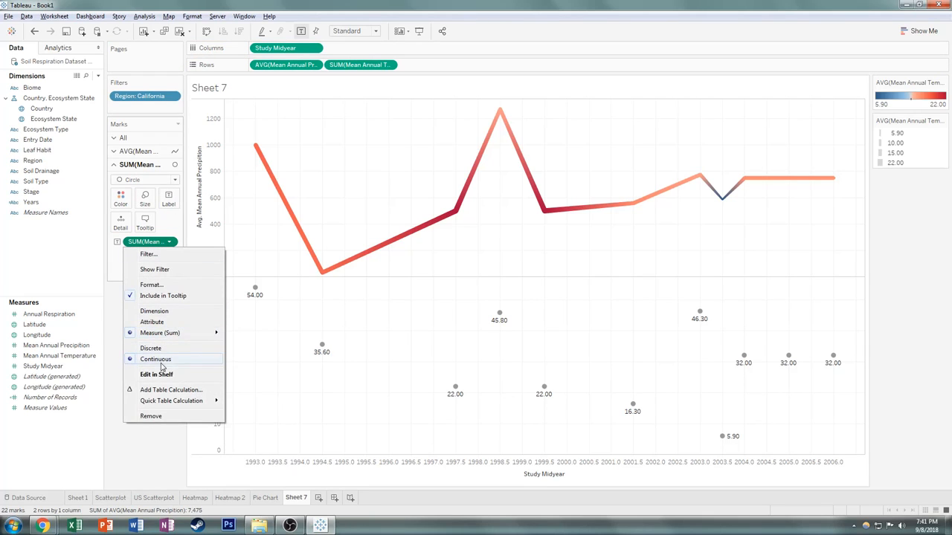
{"action": "mouse_move", "coordinate": [177, 334]}
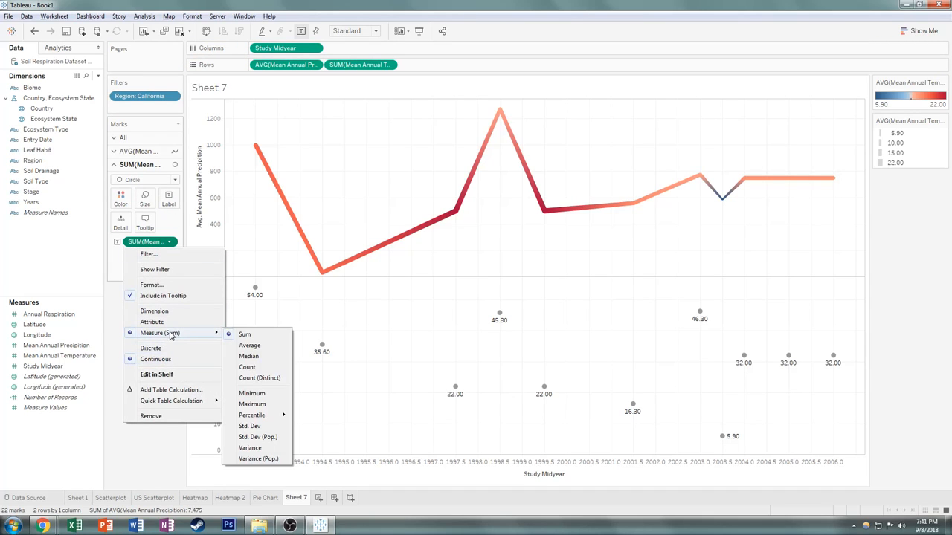
{"action": "left_click", "coordinate": [251, 346]}
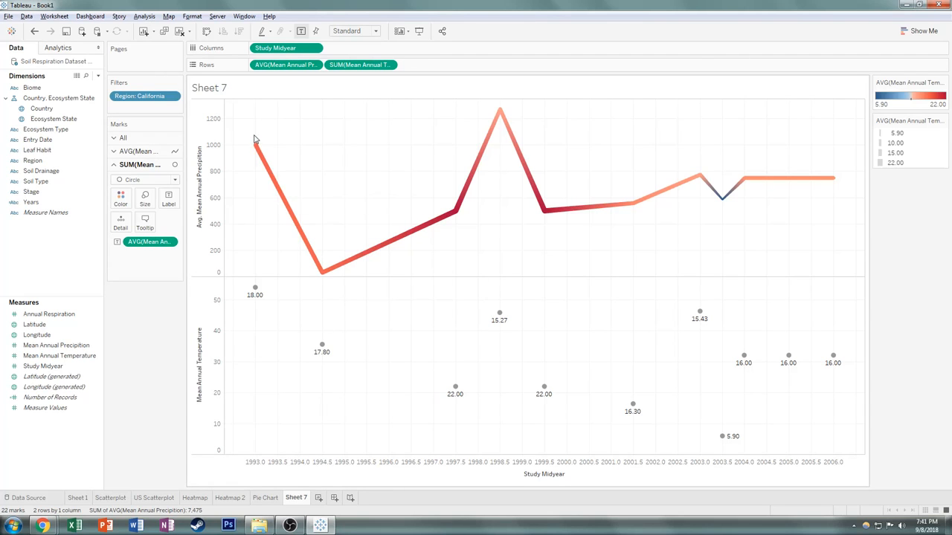
Step: Show drop lines on the average precipitation chart from the line's 1994.5 point
{"action": "mouse_move", "coordinate": [254, 290]}
{"action": "mouse_move", "coordinate": [453, 213]}
{"action": "mouse_move", "coordinate": [326, 280]}
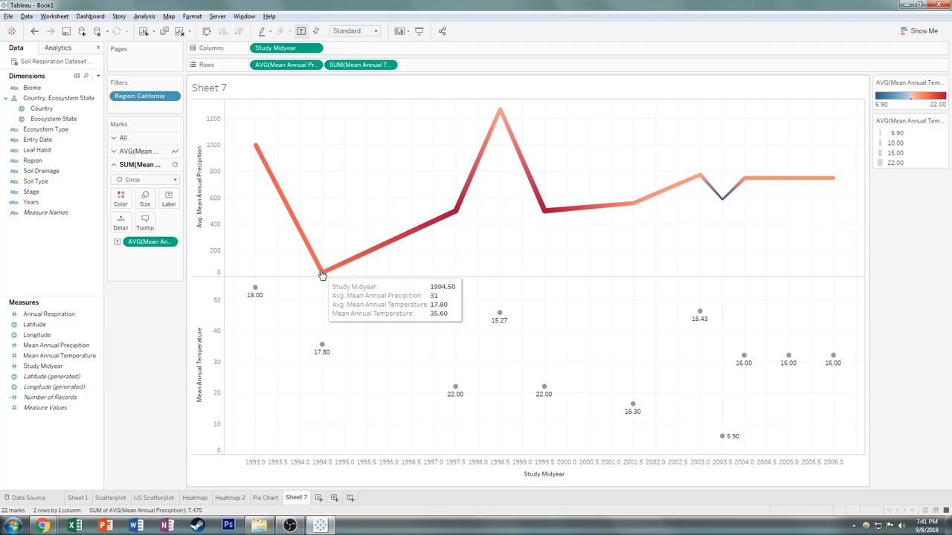
{"action": "right_click", "coordinate": [322, 275]}
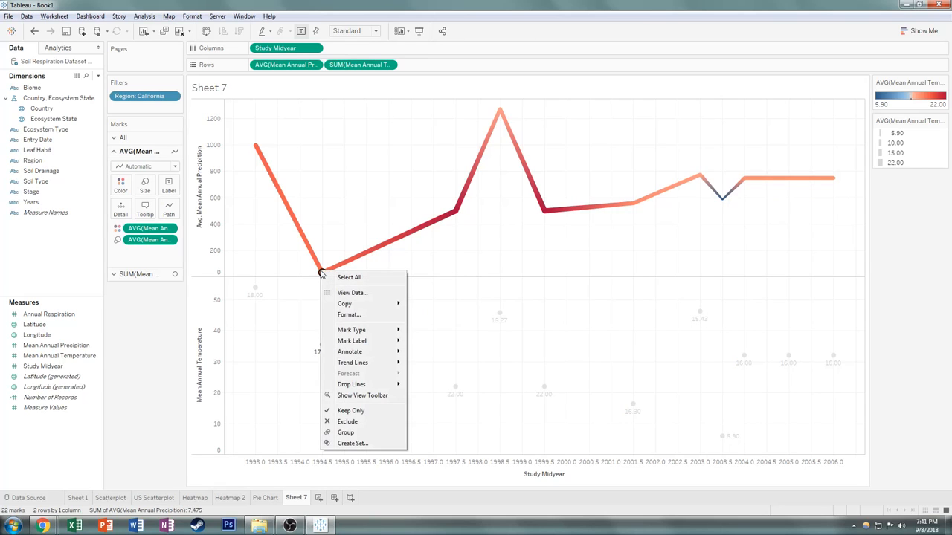
{"action": "mouse_move", "coordinate": [374, 385]}
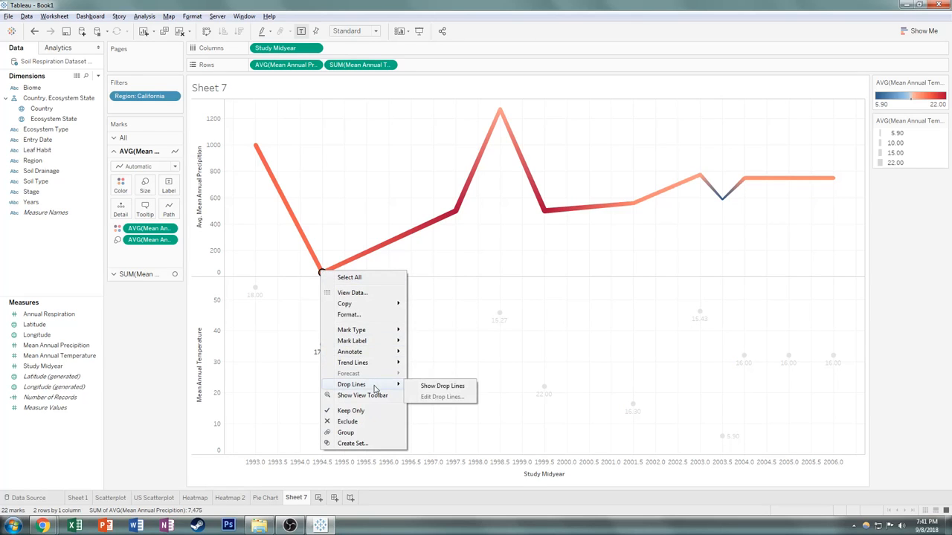
{"action": "left_click", "coordinate": [429, 386]}
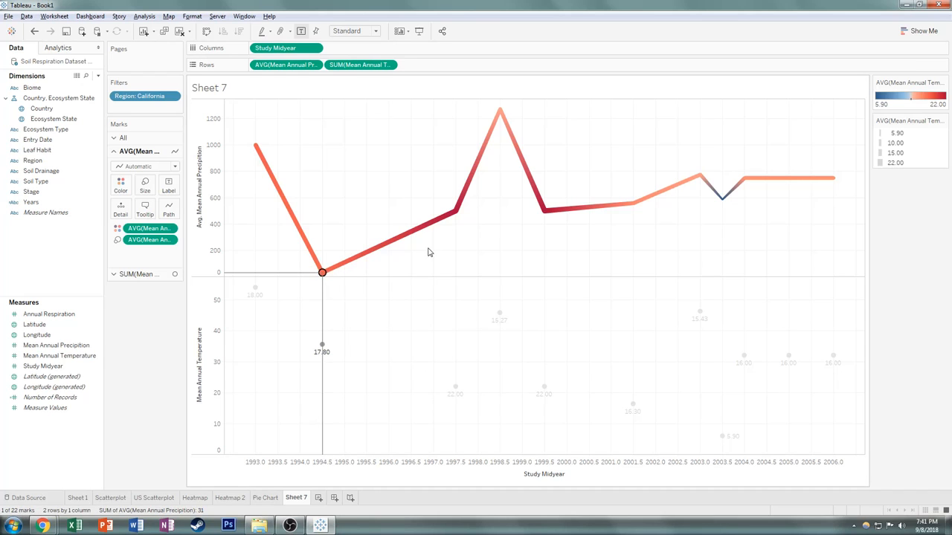
Step: Select all points of the precipitation line to view their drop lines, and clear the selection
{"action": "left_click", "coordinate": [301, 202]}
{"action": "left_click_drag", "start_coordinate": [233, 105], "coordinate": [858, 274]}
{"action": "left_click", "coordinate": [342, 229]}
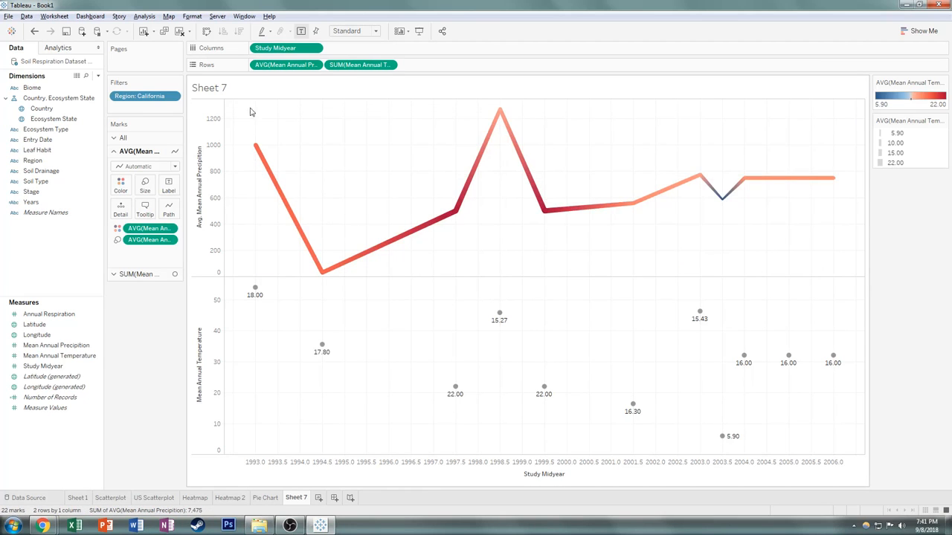
{"action": "left_click_drag", "start_coordinate": [229, 104], "coordinate": [864, 283]}
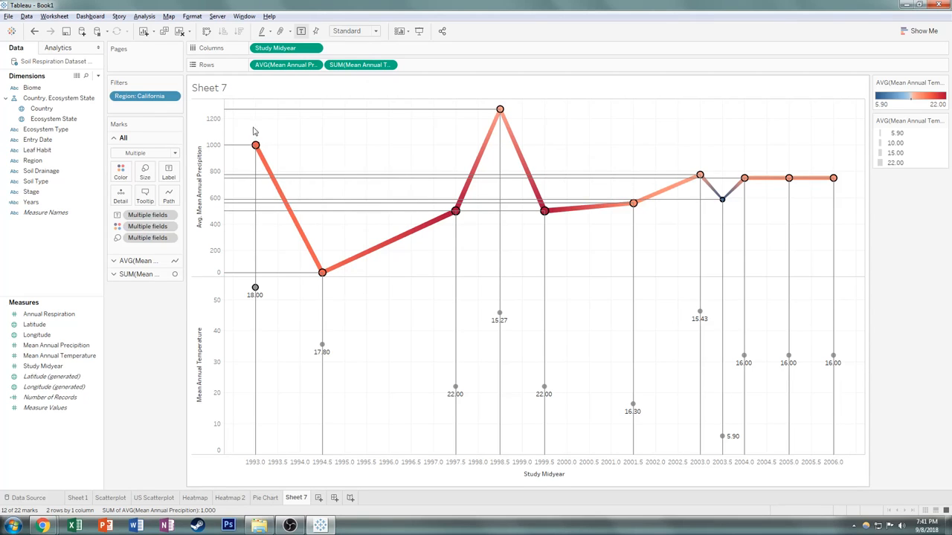
{"action": "left_click", "coordinate": [335, 141]}
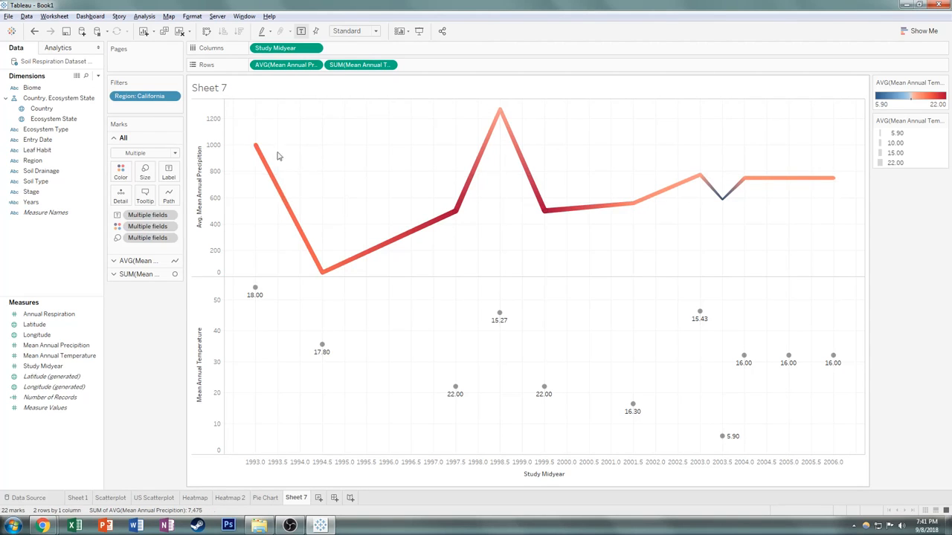
Step: Configure the precipitation chart's drop lines to drop only to the X axis and to show always
{"action": "right_click", "coordinate": [256, 147]}
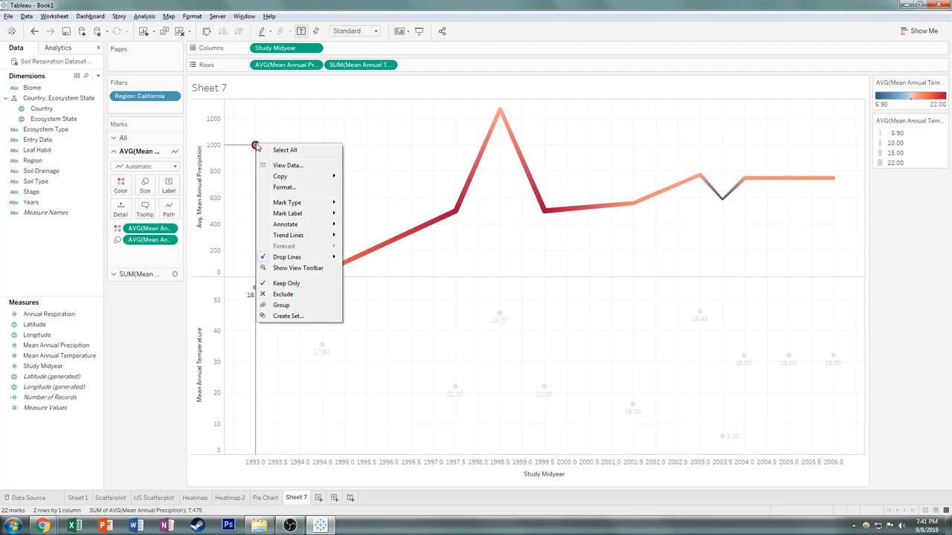
{"action": "mouse_move", "coordinate": [308, 258]}
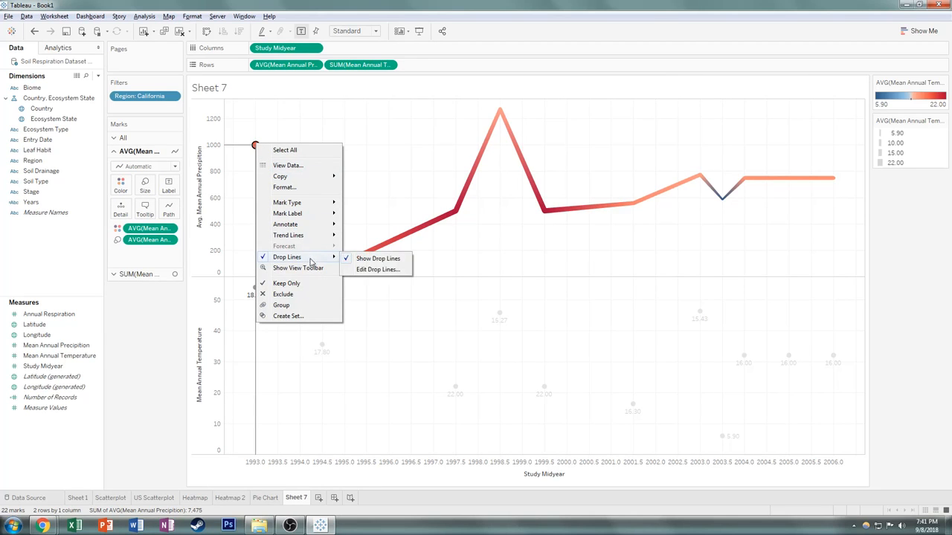
{"action": "left_click", "coordinate": [368, 269]}
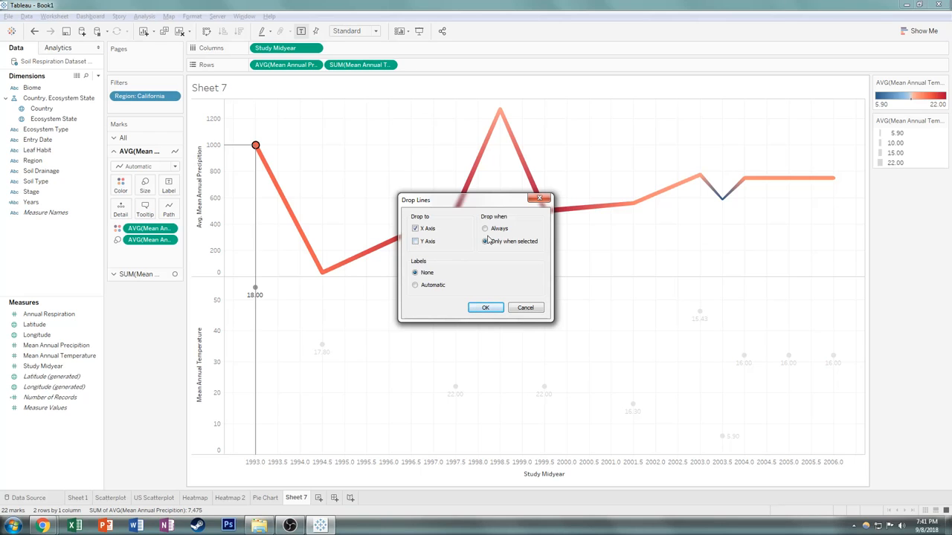
{"action": "left_click", "coordinate": [488, 307]}
{"action": "left_click", "coordinate": [369, 197]}
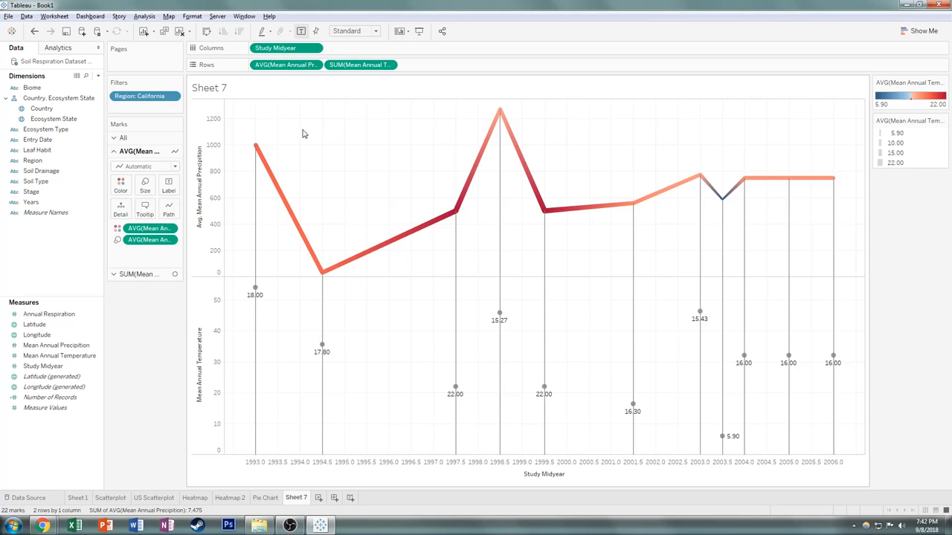
Step: Inspect the 2003.5 point on the precipitation line, compare it with the California point on Heatmap 2, and return to Sheet 7
{"action": "mouse_move", "coordinate": [721, 205]}
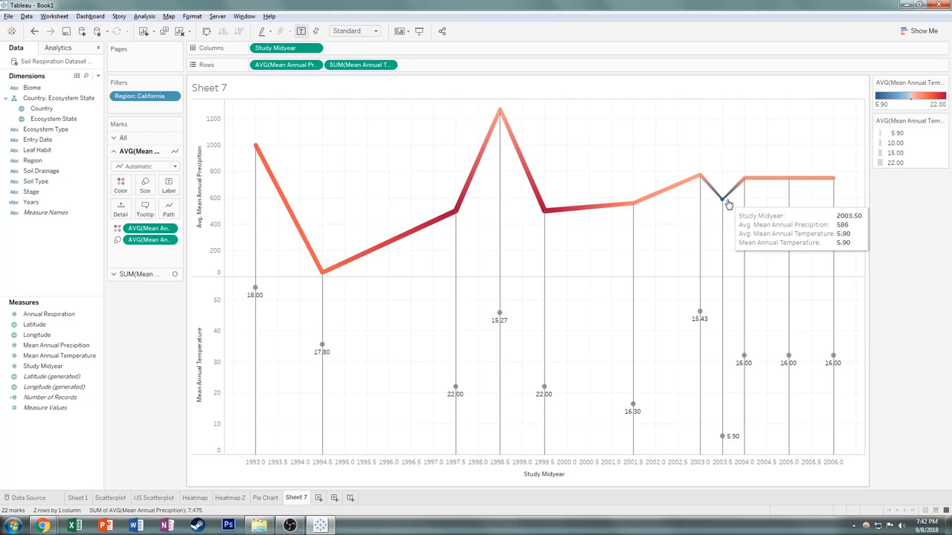
{"action": "left_click", "coordinate": [227, 499]}
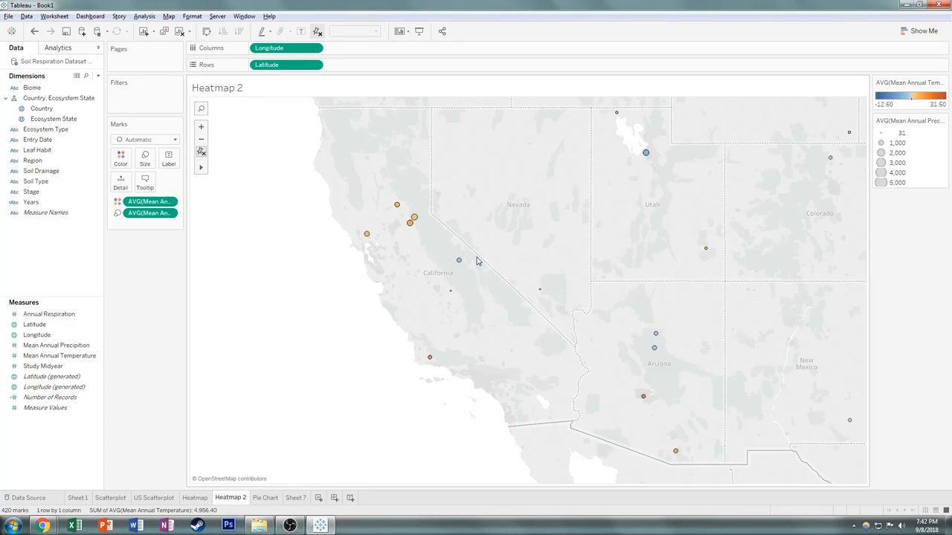
{"action": "mouse_move", "coordinate": [459, 264]}
{"action": "left_click", "coordinate": [292, 498]}
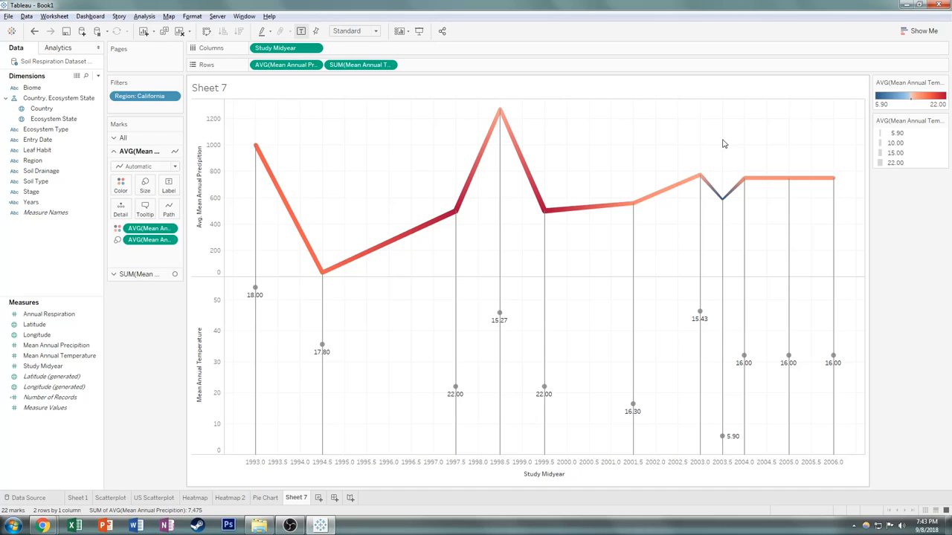
Step: Add a point annotation reading "Mountain Data!" to the 2003.5 point on the precipitation line
{"action": "right_click", "coordinate": [722, 201]}
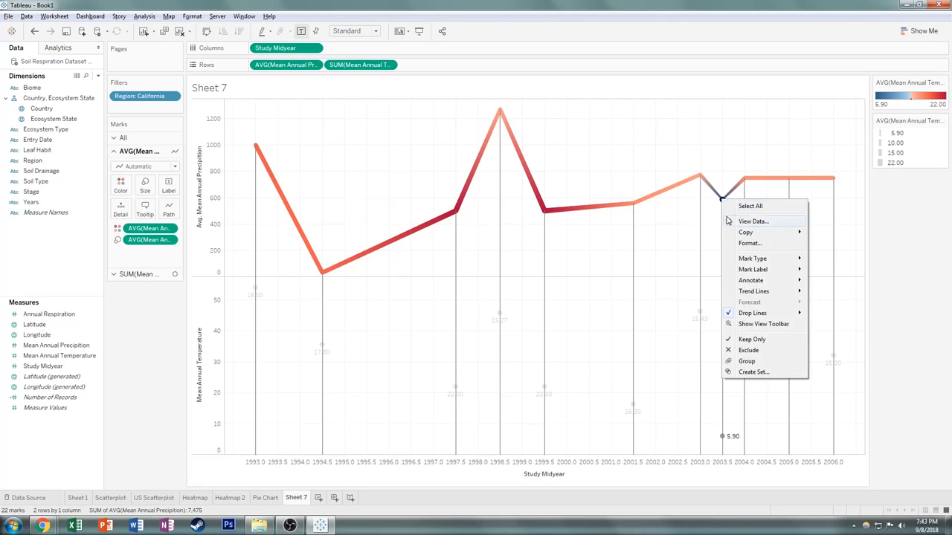
{"action": "mouse_move", "coordinate": [757, 286]}
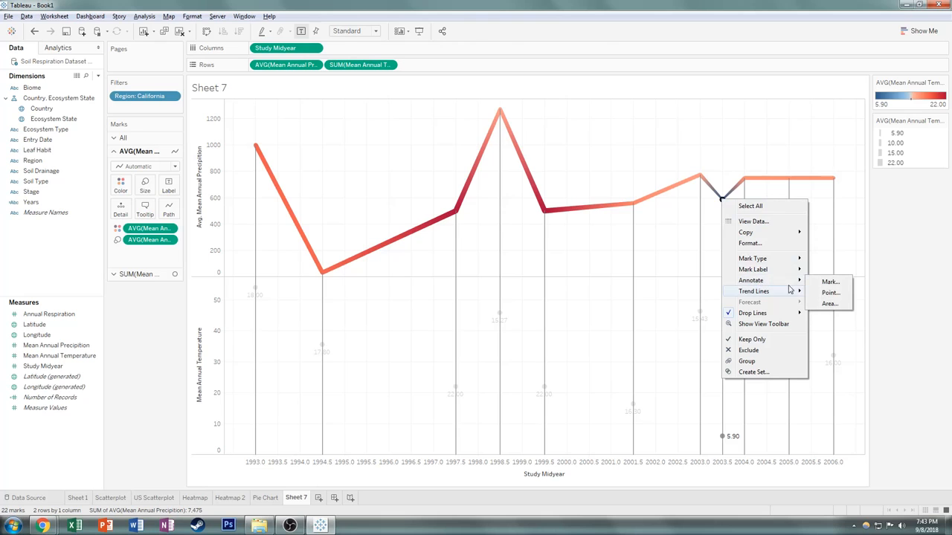
{"action": "left_click", "coordinate": [828, 293]}
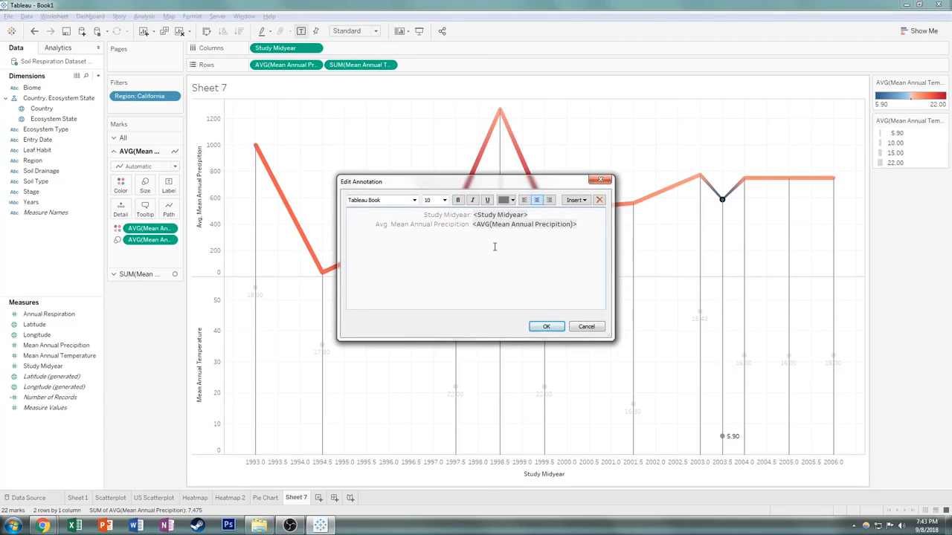
{"action": "left_click_drag", "start_coordinate": [586, 228], "coordinate": [510, 228]}
{"action": "key", "text": "ctrl+a"}
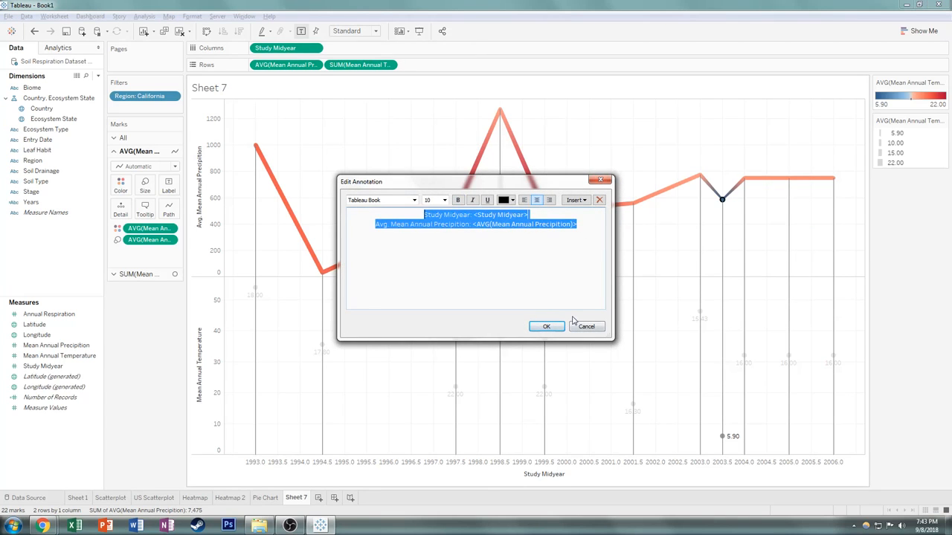
{"action": "key", "text": "Delete"}
{"action": "type", "text": "Moun"}
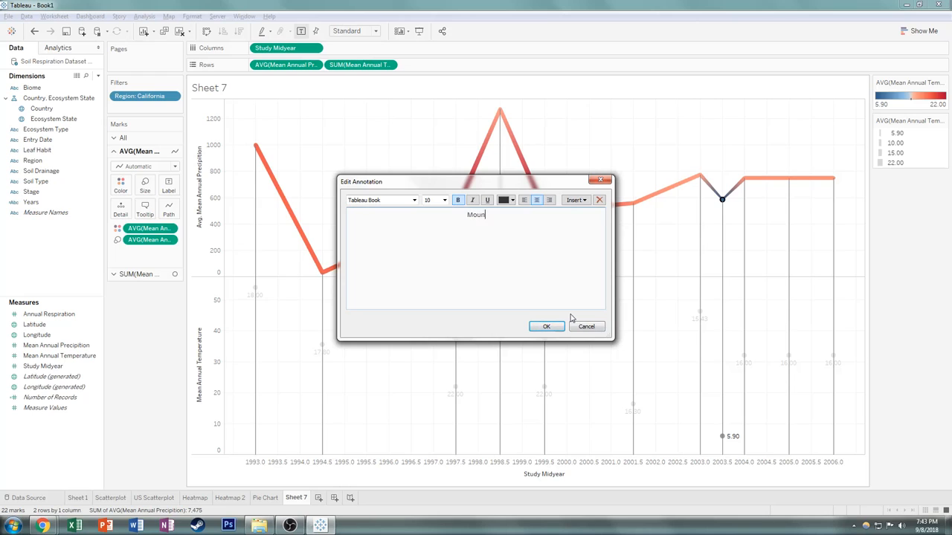
{"action": "type", "text": "tain Data!"}
{"action": "left_click", "coordinate": [546, 327]}
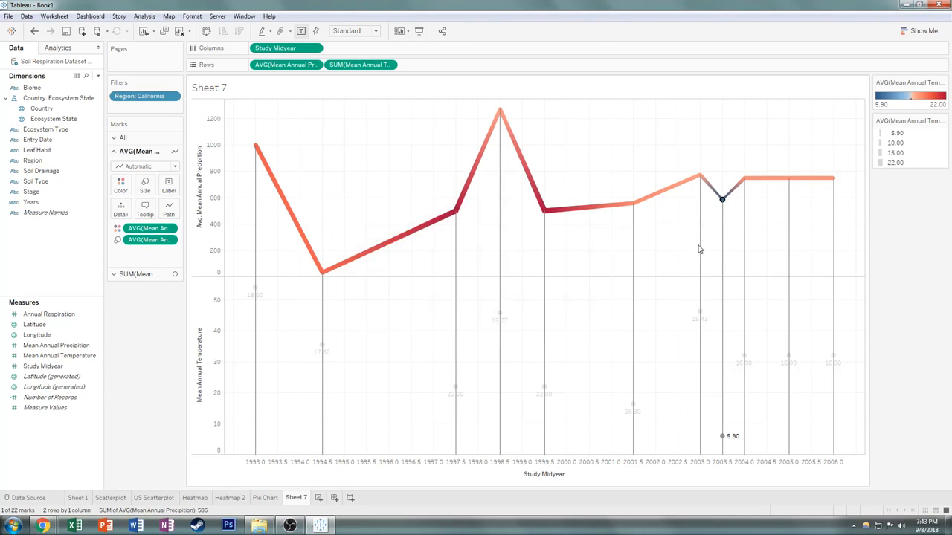
Step: Move the "Mountain Data!" annotation directly above the 2003.5 dip, clear of the precipitation line
{"action": "left_click", "coordinate": [765, 191]}
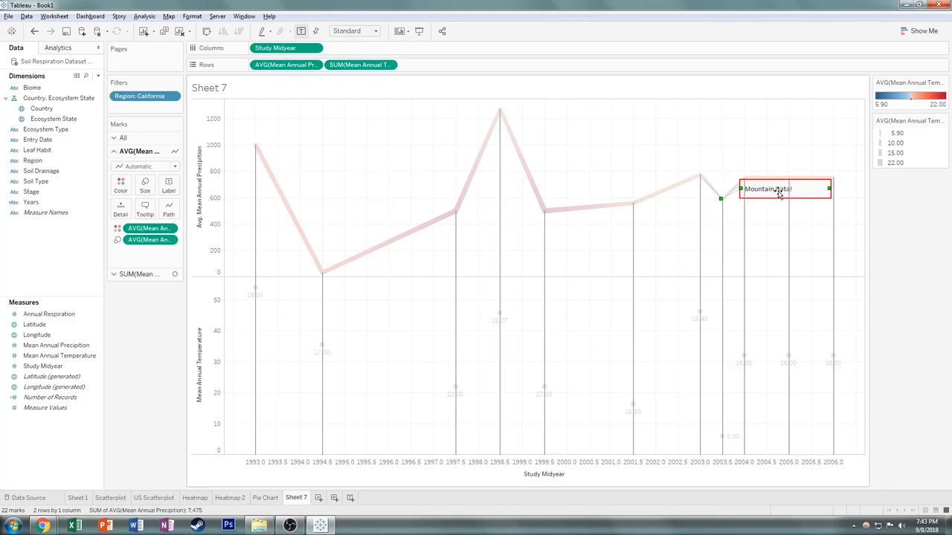
{"action": "left_click_drag", "start_coordinate": [779, 196], "coordinate": [714, 142]}
{"action": "left_click", "coordinate": [658, 160]}
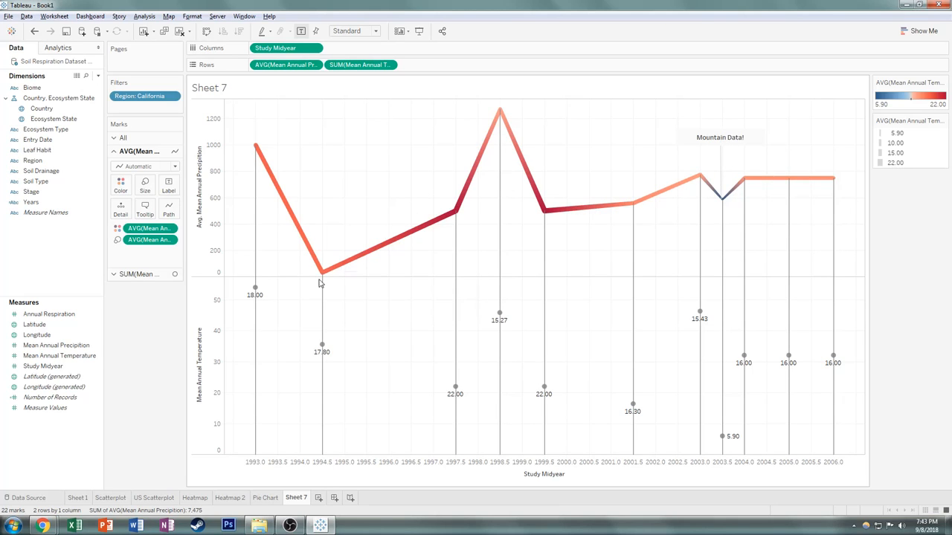
Step: Add a point annotation reading "End of a major drought in California" to the 1994.5 point on the precipitation line
{"action": "mouse_move", "coordinate": [321, 281]}
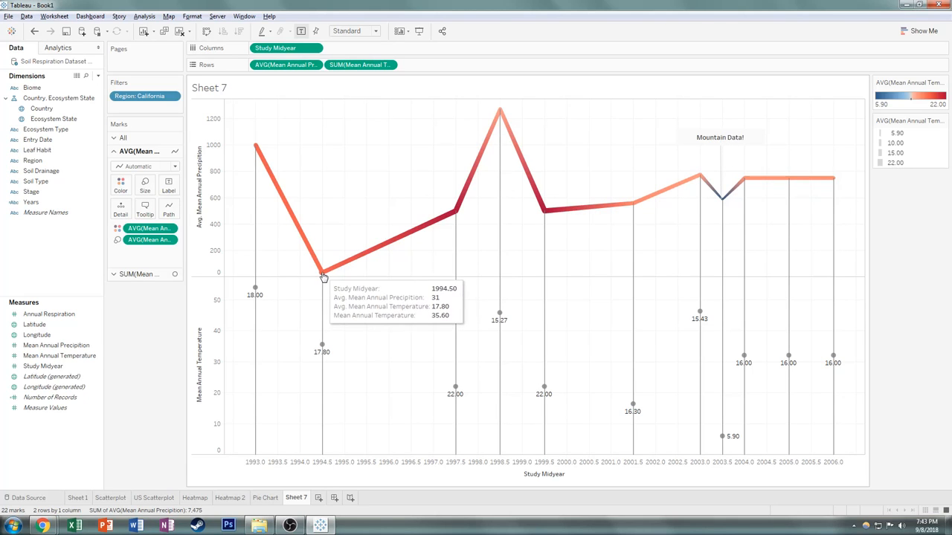
{"action": "right_click", "coordinate": [321, 274]}
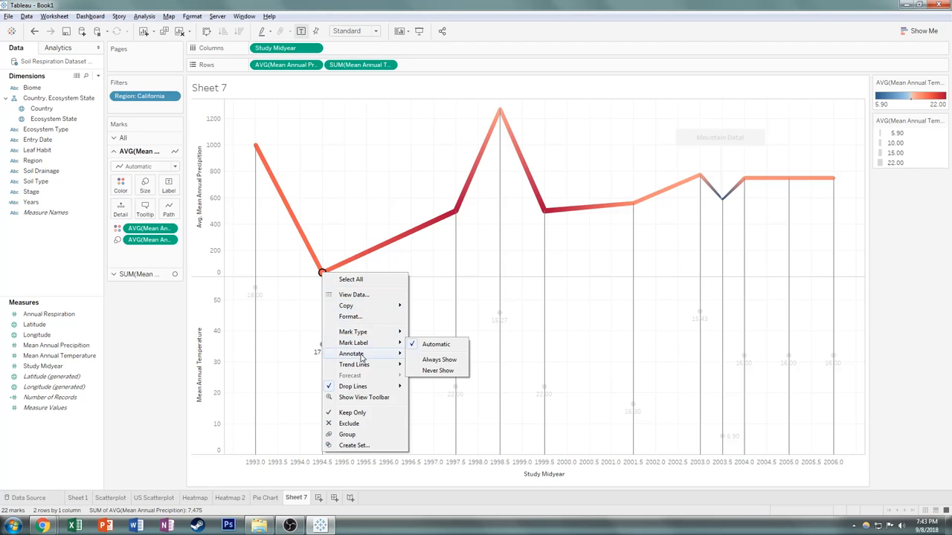
{"action": "mouse_move", "coordinate": [363, 356]}
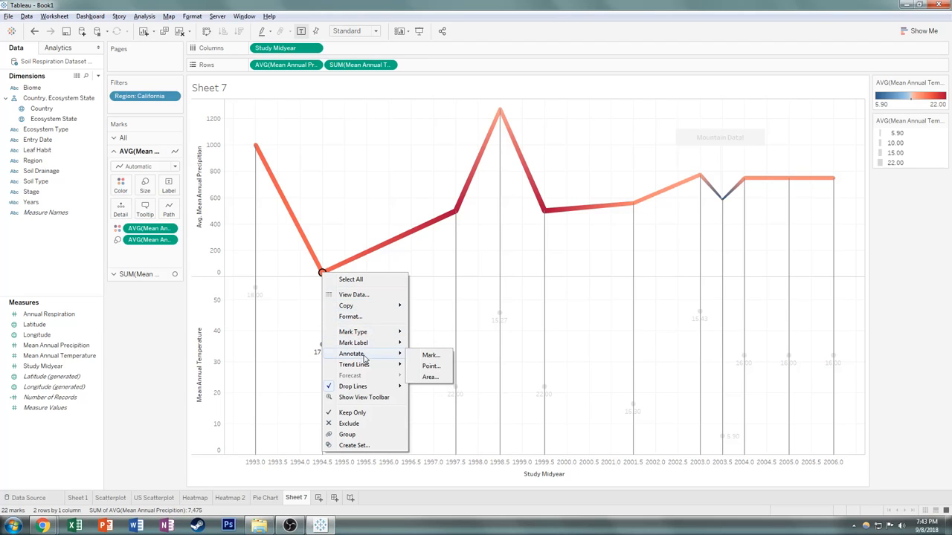
{"action": "left_click", "coordinate": [432, 367]}
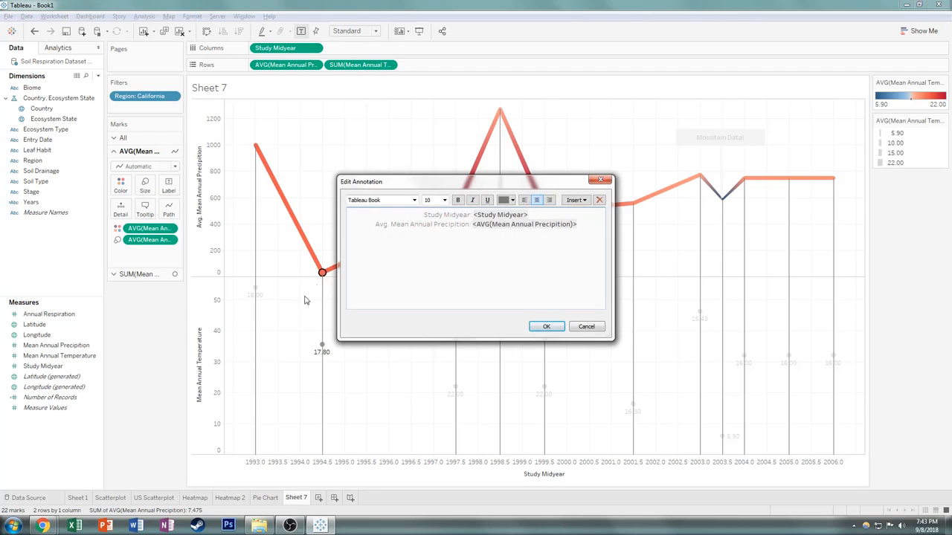
{"action": "key", "text": "ctrl+a"}
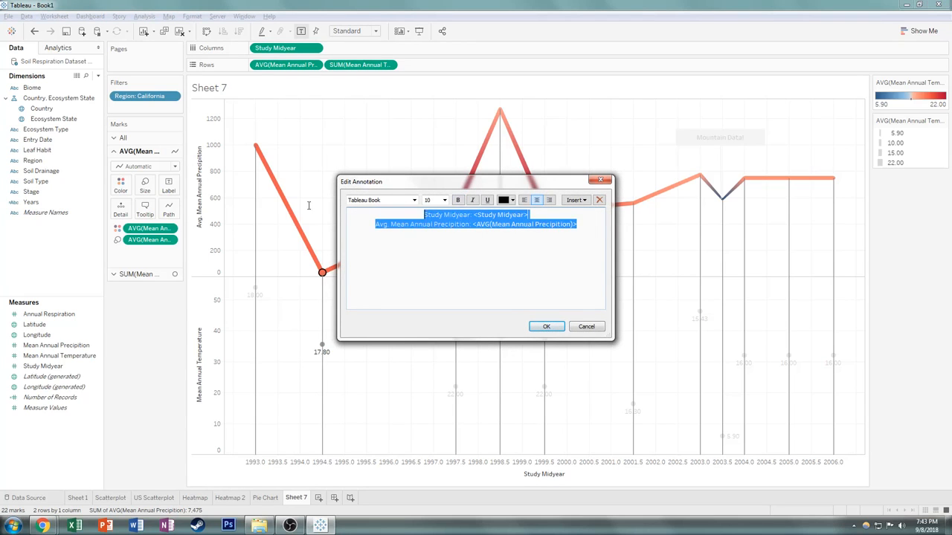
{"action": "type", "text": "End o"}
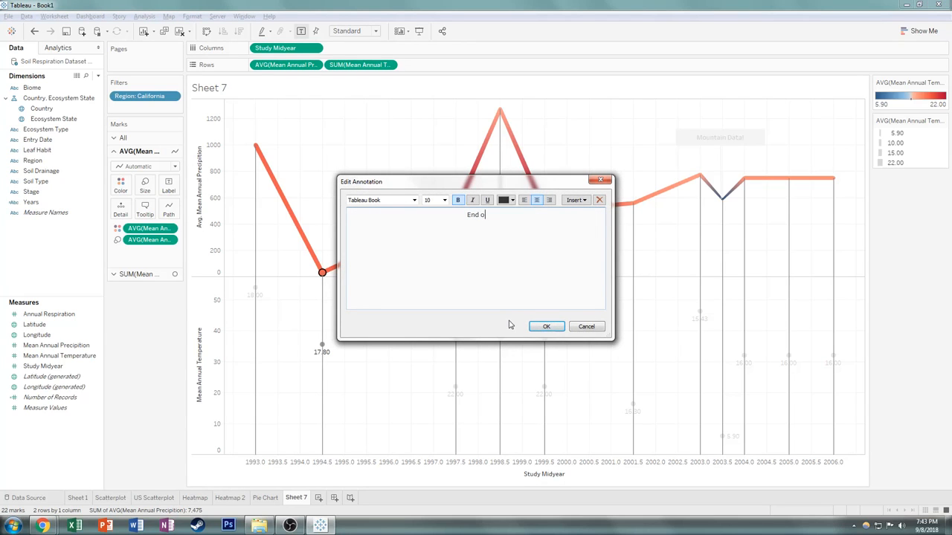
{"action": "type", "text": "f a major gro"}
{"action": "key", "text": "BackSpace"}
{"action": "key", "text": "BackSpace"}
{"action": "key", "text": "BackSpace"}
{"action": "type", "text": "drought in California"}
{"action": "left_click", "coordinate": [545, 326]}
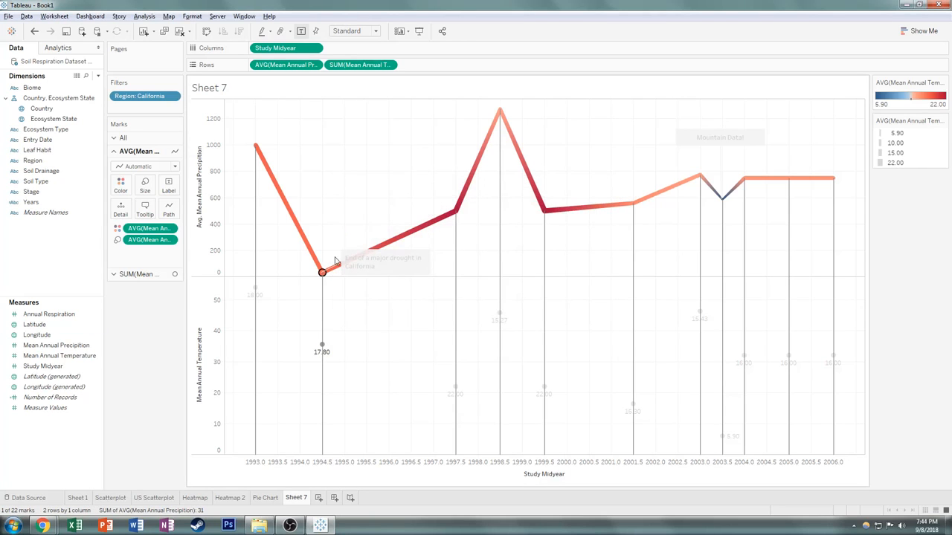
Step: Move the drought annotation above the 1994.5 low point, into the empty area between the line segments
{"action": "left_click", "coordinate": [374, 265]}
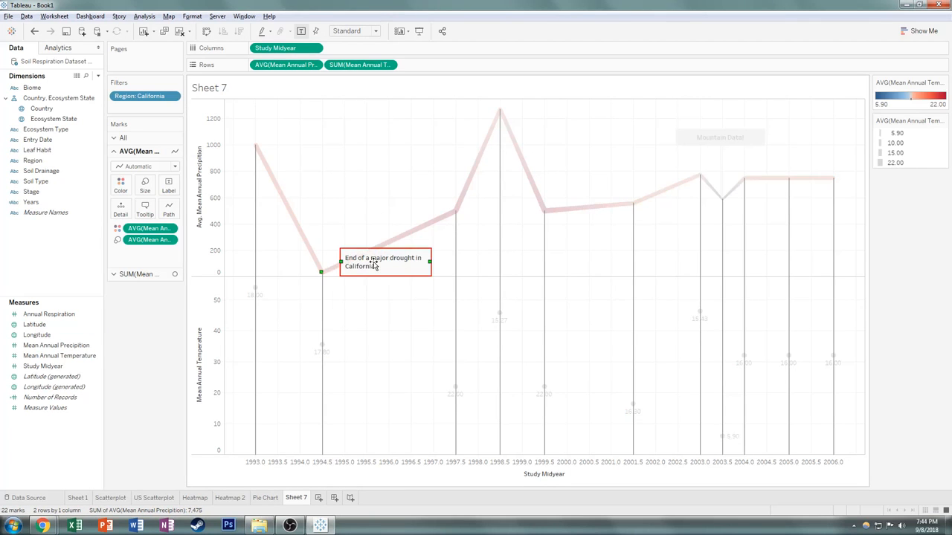
{"action": "left_click_drag", "start_coordinate": [374, 265], "coordinate": [331, 200]}
{"action": "left_click", "coordinate": [403, 195]}
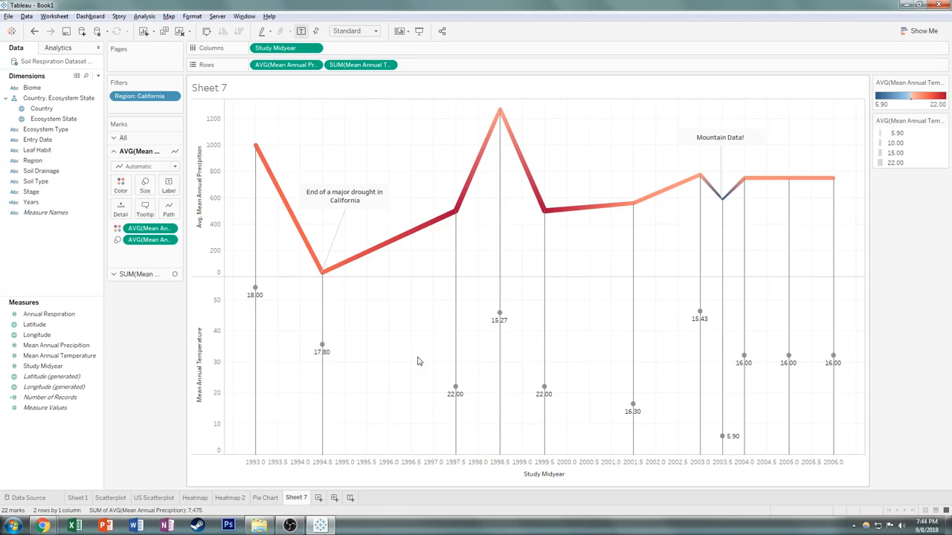
Step: Replace the California chart's default sheet title with "Percipitation over Time in California"
{"action": "double_click", "coordinate": [221, 88]}
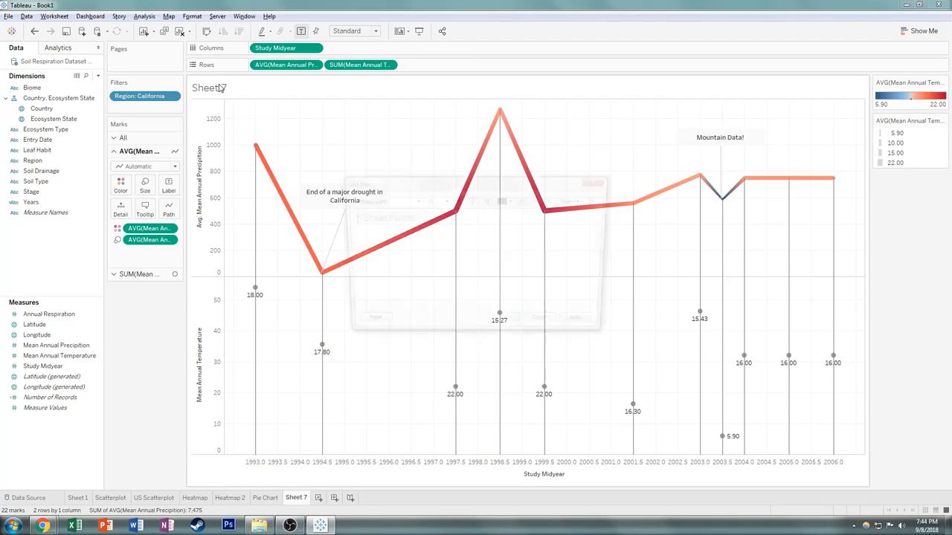
{"action": "key", "text": "ctrl+a"}
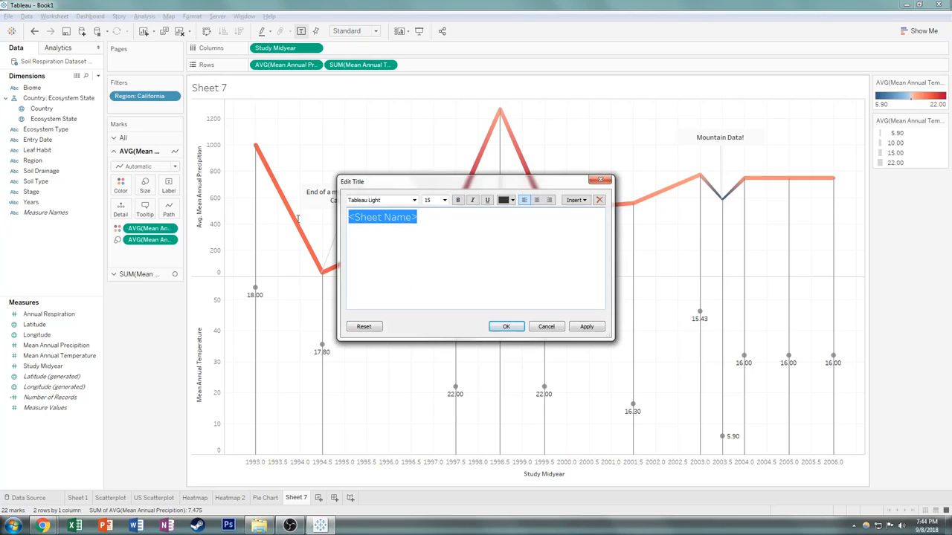
{"action": "key", "text": "BackSpace"}
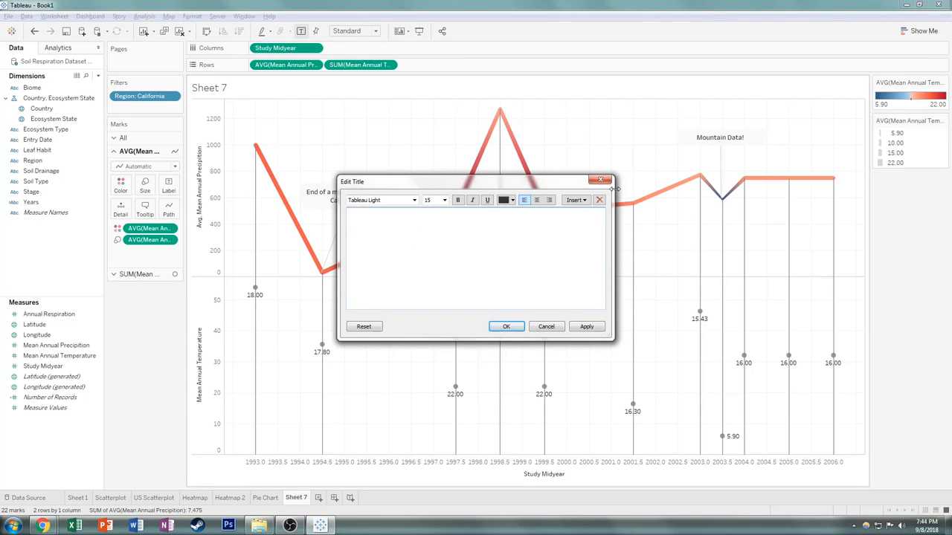
{"action": "type", "text": "Percipitation over Time in Ca"}
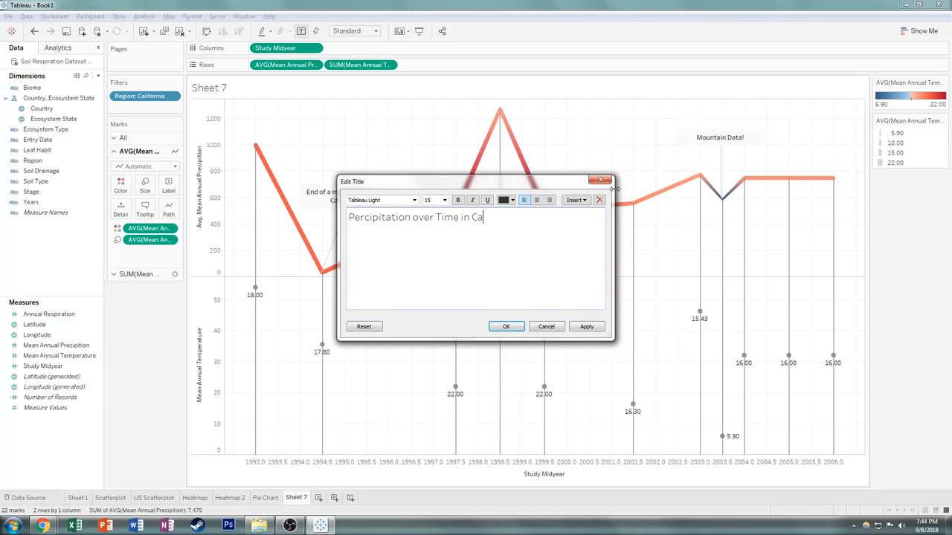
{"action": "type", "text": "lifornia"}
Step: Capitalize "Over" in the title text and apply the title "Percipitation Over Time in California" to the chart
{"action": "key", "text": "Left"}
{"action": "key", "text": "Left"}
{"action": "key", "text": "Left"}
{"action": "key", "text": "Left"}
{"action": "key", "text": "Left"}
{"action": "key", "text": "Left"}
{"action": "key", "text": "Left"}
{"action": "key", "text": "Left"}
{"action": "key", "text": "Left"}
{"action": "key", "text": "Left"}
{"action": "key", "text": "Left"}
{"action": "key", "text": "Left"}
{"action": "key", "text": "Left"}
{"action": "key", "text": "Left"}
{"action": "key", "text": "Left"}
{"action": "key", "text": "Left"}
{"action": "key", "text": "Left"}
{"action": "key", "text": "Left"}
{"action": "key", "text": "Left"}
{"action": "key", "text": "Left"}
{"action": "key", "text": "Left"}
{"action": "key", "text": "Left"}
{"action": "key", "text": "Left"}
{"action": "key", "text": "Delete"}
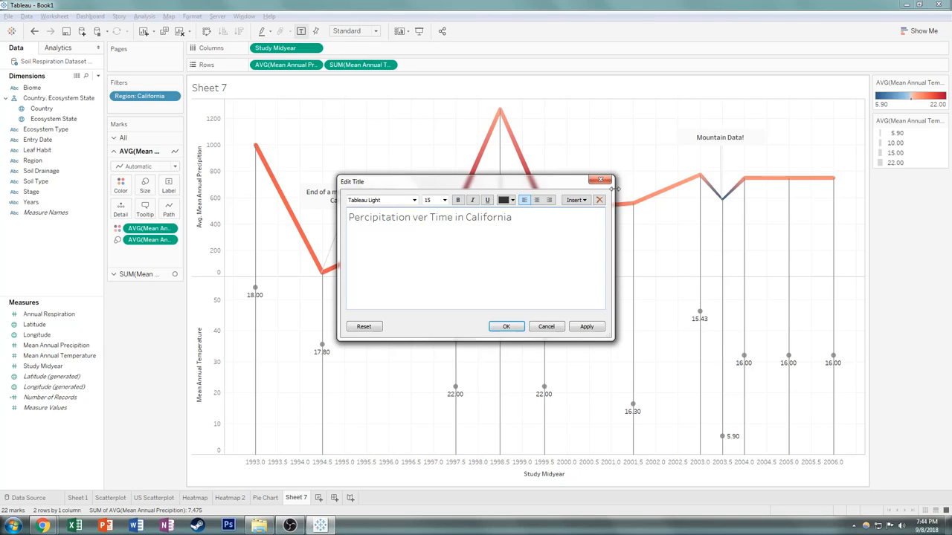
{"action": "type", "text": "O"}
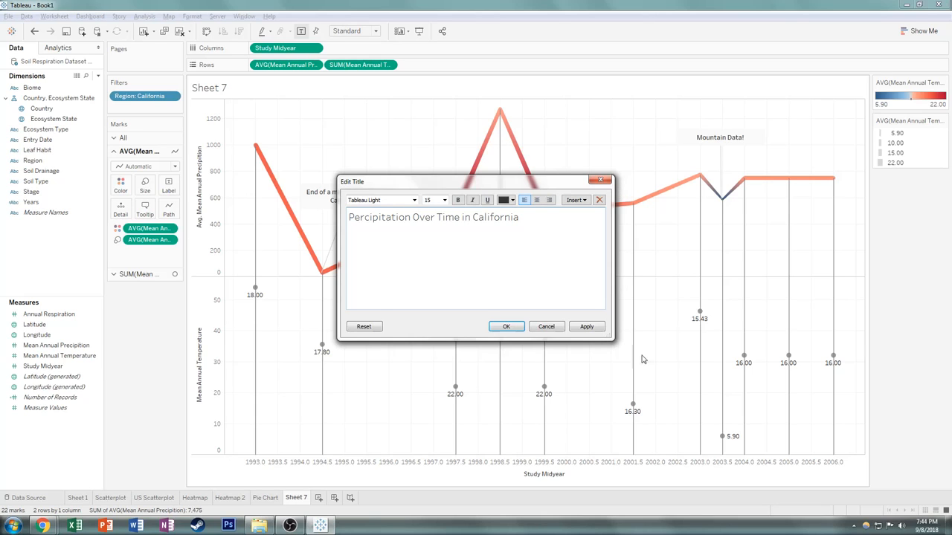
{"action": "left_click", "coordinate": [506, 328]}
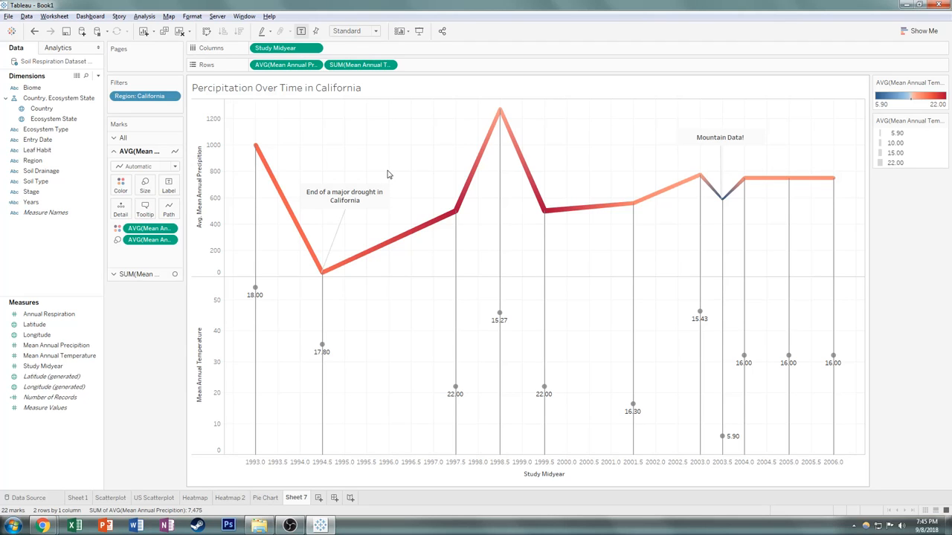
{"action": "key", "text": "alt+Tab"}
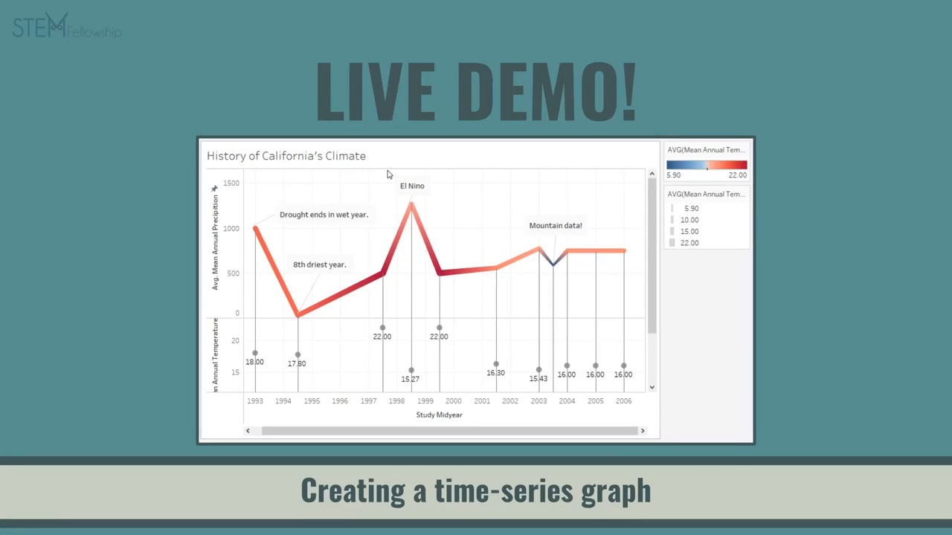
{"action": "key", "text": "Right"}
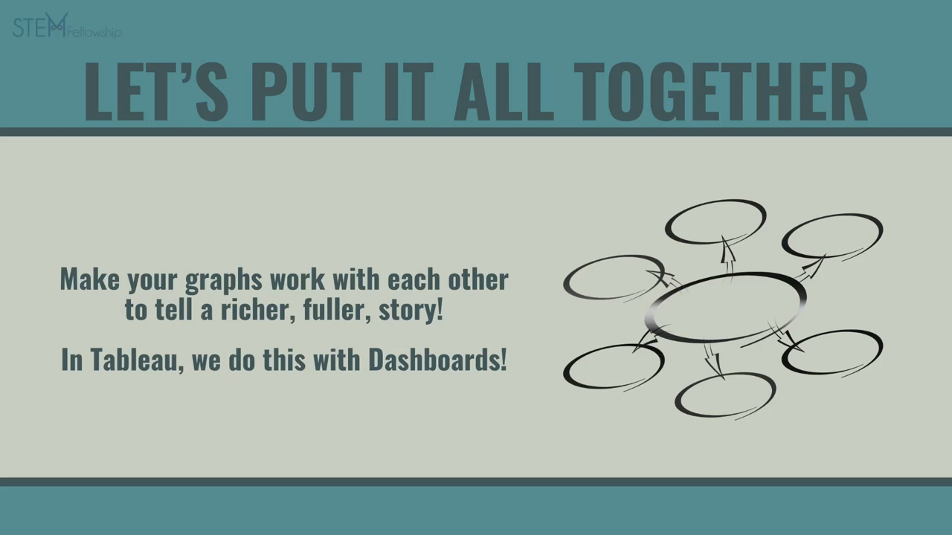
{"action": "key", "text": "alt+Tab"}
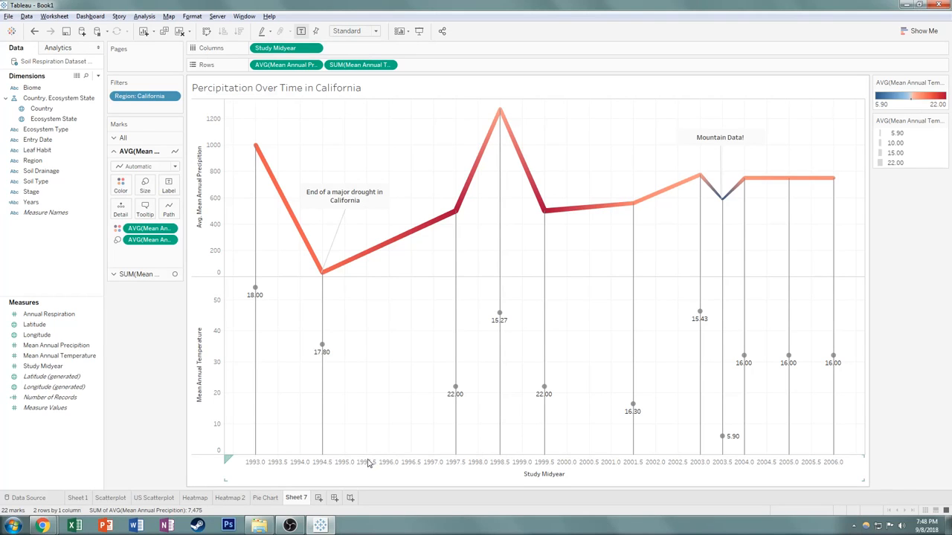
Step: Create a new dashboard and rename the Sheet 7 worksheet as "Time Series"
{"action": "left_click", "coordinate": [334, 497]}
{"action": "double_click", "coordinate": [295, 498]}
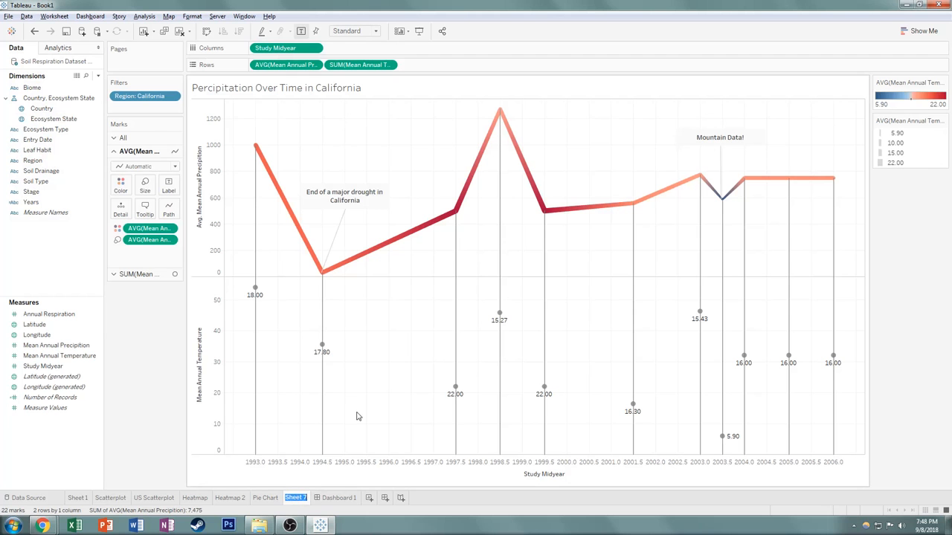
{"action": "type", "text": "Time Series"}
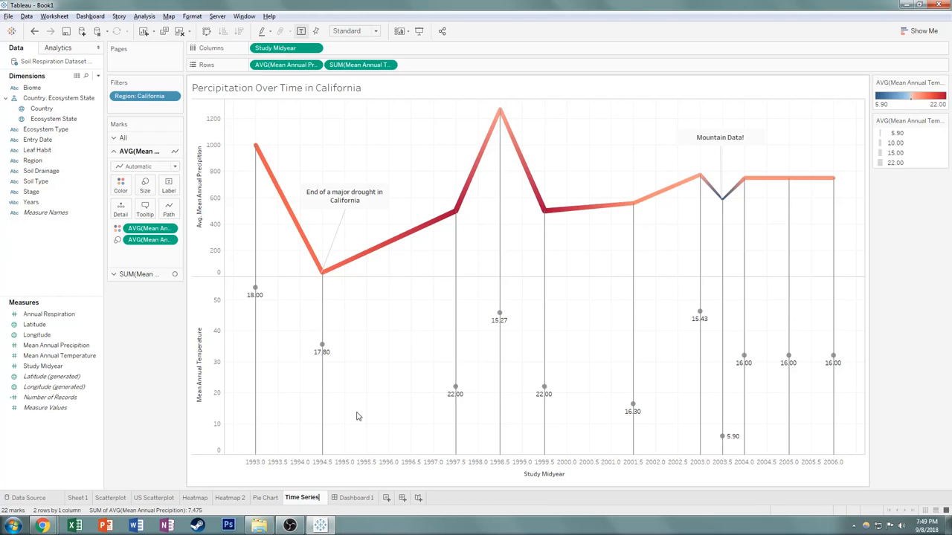
{"action": "key", "text": "Return"}
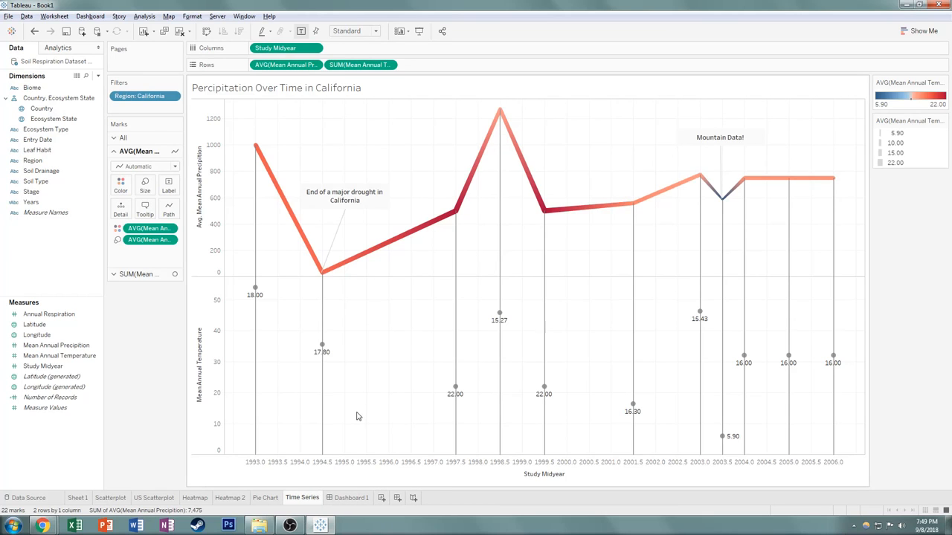
Step: Place the US Scatterplot sheet on the empty Dashboard 1 and zoom its plot out slightly
{"action": "left_click", "coordinate": [343, 500]}
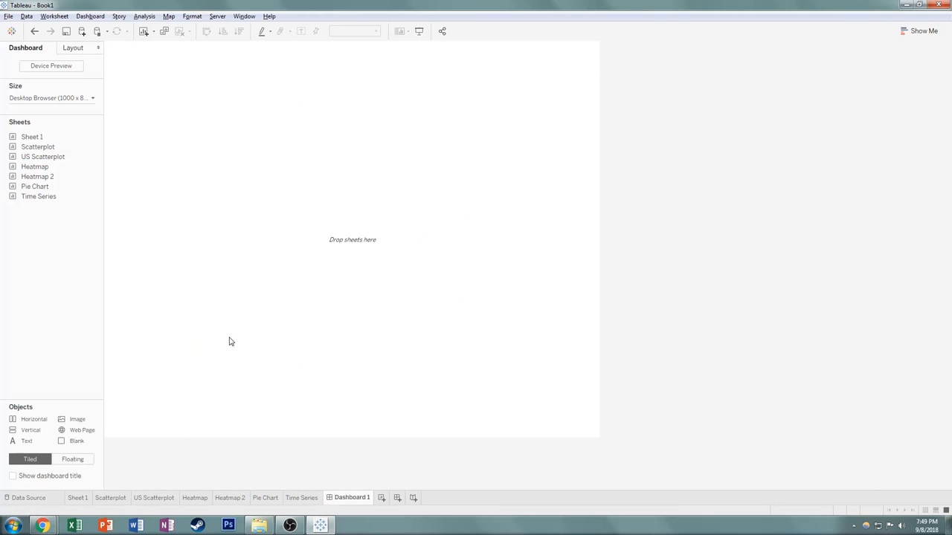
{"action": "mouse_move", "coordinate": [58, 154]}
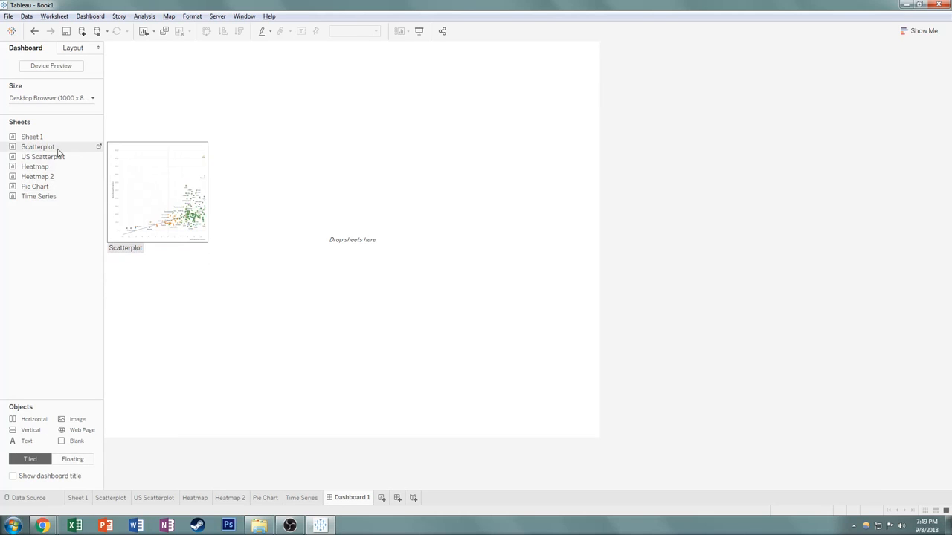
{"action": "left_click_drag", "start_coordinate": [57, 157], "coordinate": [354, 144]}
{"action": "mouse_move", "coordinate": [386, 284]}
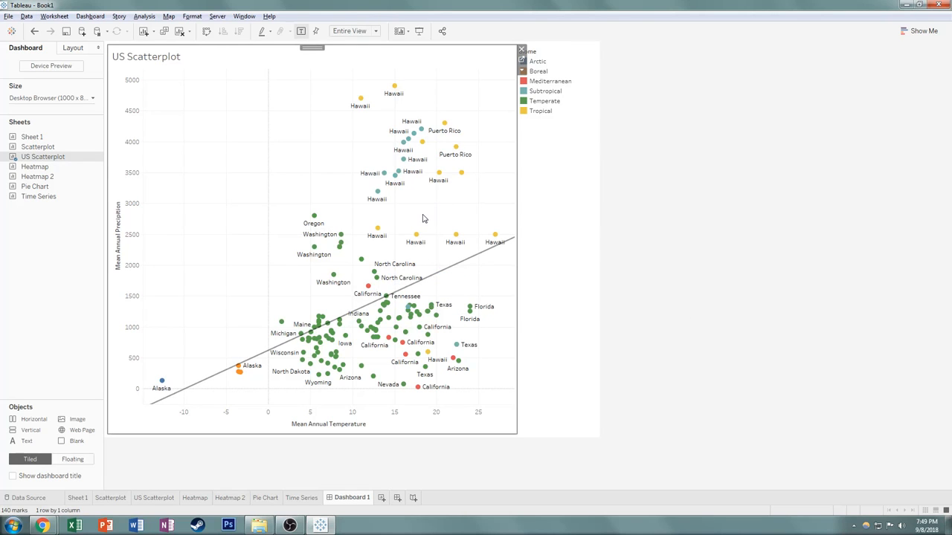
{"action": "scroll", "coordinate": [424, 219], "scroll_direction": "down", "scroll_amount": 3}
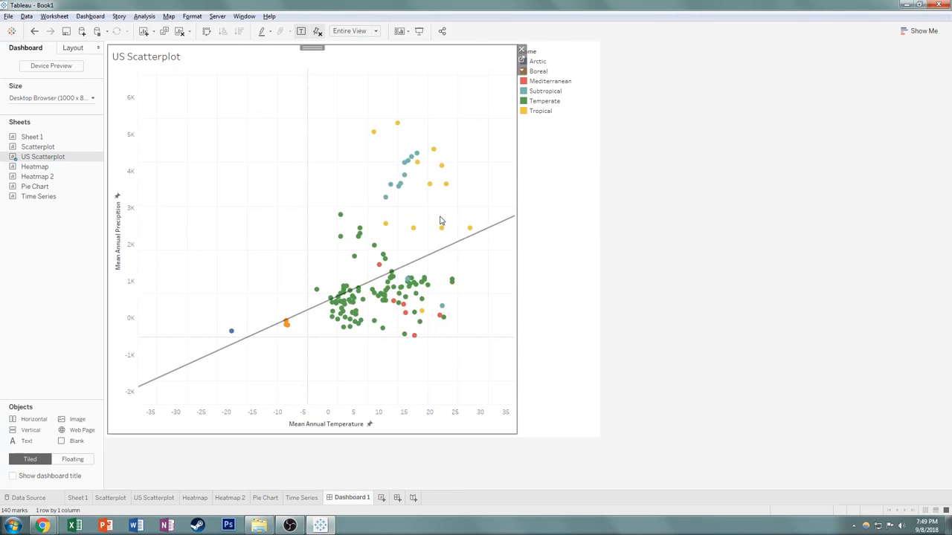
{"action": "scroll", "coordinate": [424, 215], "scroll_direction": "up", "scroll_amount": 2}
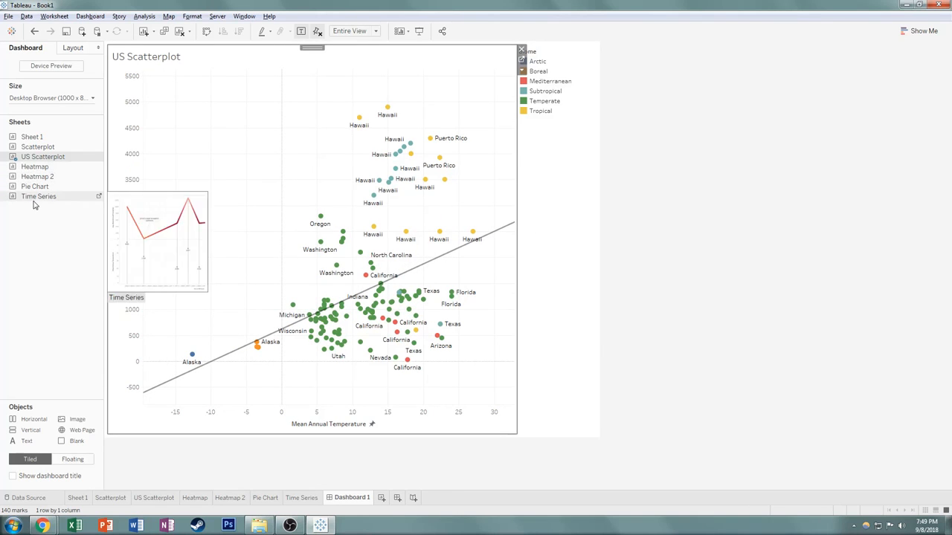
Step: Add the Time Series sheet below the US Scatterplot and enlarge its area by raising the divider between them
{"action": "mouse_move", "coordinate": [31, 197]}
{"action": "left_mouse_down"}
{"action": "mouse_move", "coordinate": [330, 376]}
{"action": "mouse_move", "coordinate": [344, 395]}
{"action": "left_mouse_up"}
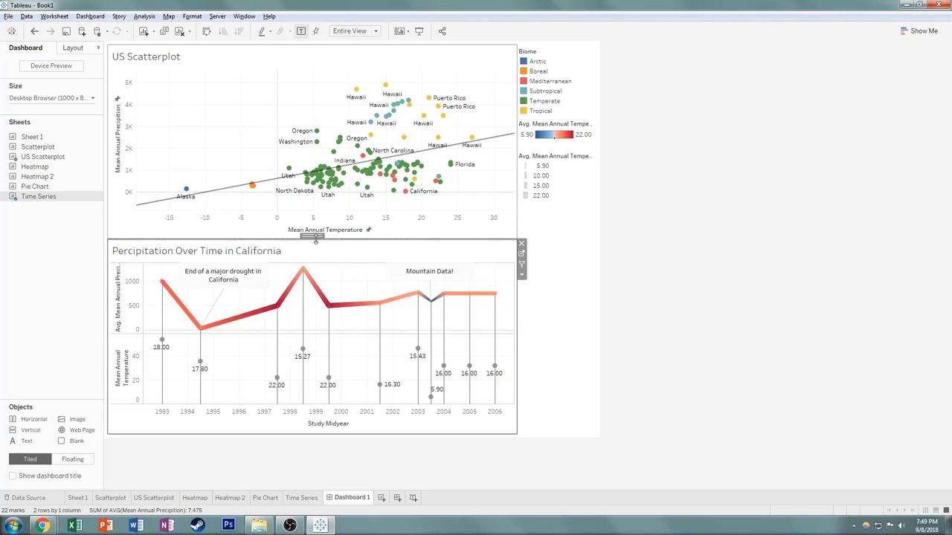
{"action": "left_click_drag", "start_coordinate": [315, 240], "coordinate": [315, 220]}
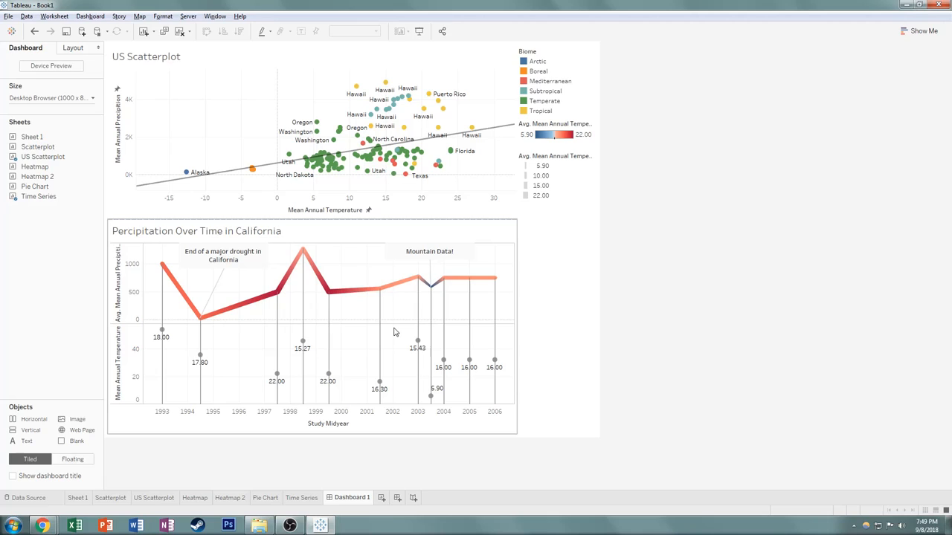
Step: Resize the dashboard's legend areas so the Biome legend fits in full and the temperature color and size legends sit lower, spaced apart
{"action": "left_click", "coordinate": [563, 175]}
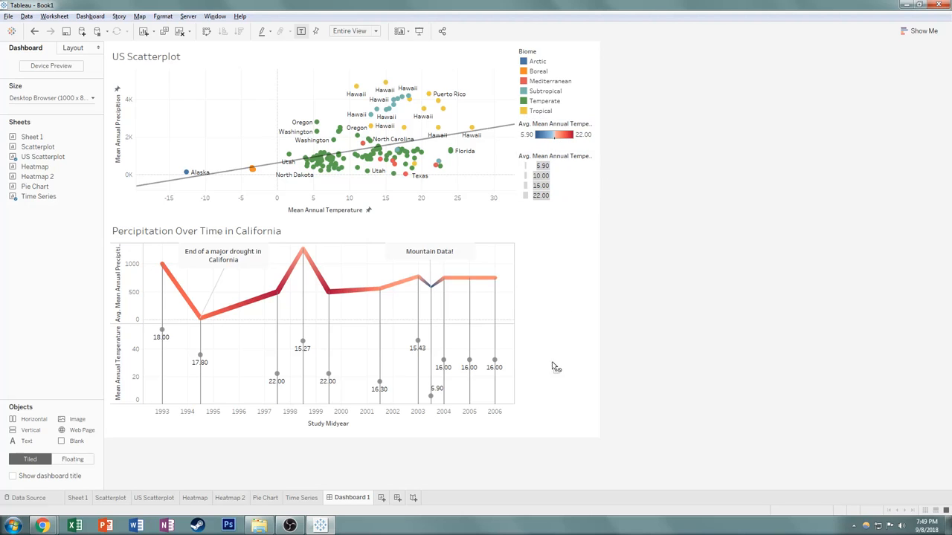
{"action": "left_click_drag", "start_coordinate": [559, 194], "coordinate": [558, 171]}
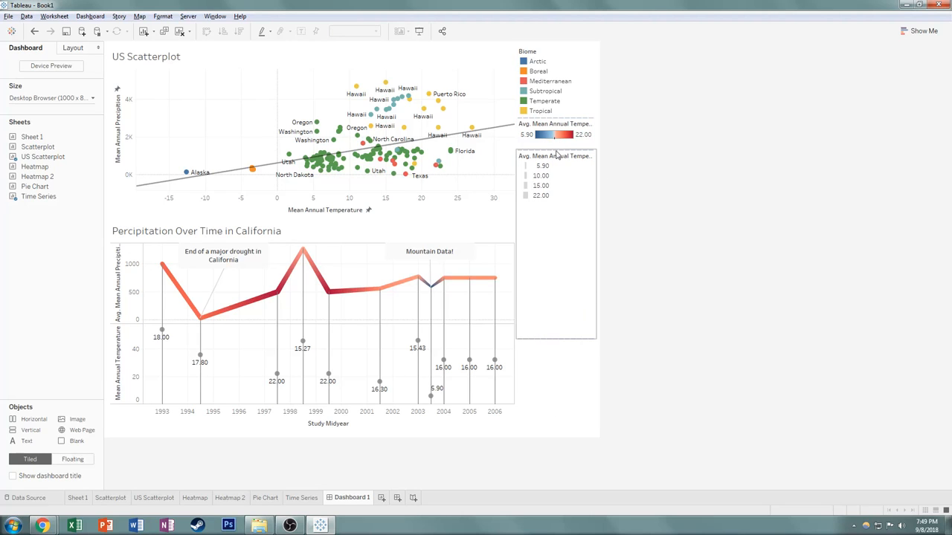
{"action": "left_click", "coordinate": [542, 263]}
{"action": "mouse_move", "coordinate": [541, 264]}
{"action": "left_mouse_down"}
{"action": "mouse_move", "coordinate": [547, 272]}
{"action": "mouse_move", "coordinate": [548, 215]}
{"action": "mouse_move", "coordinate": [547, 253]}
{"action": "left_mouse_up"}
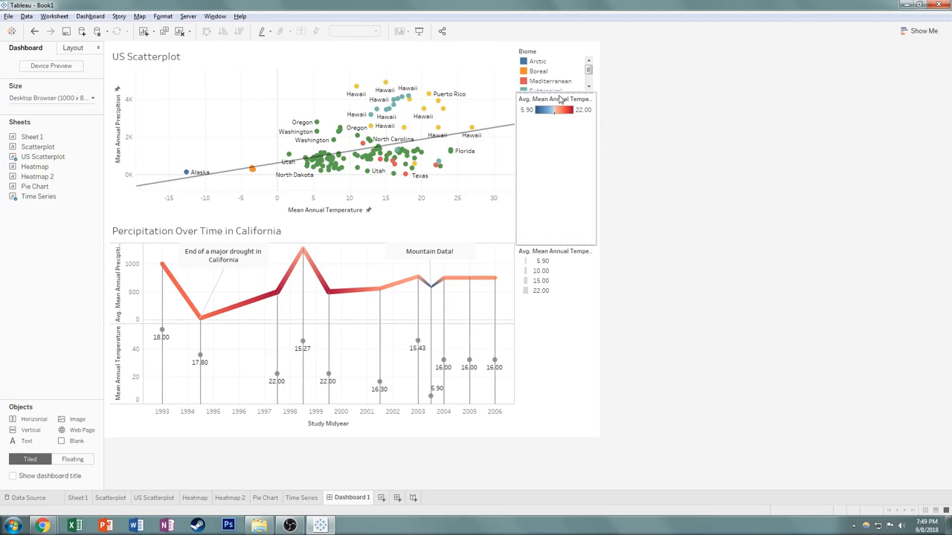
{"action": "left_click", "coordinate": [555, 150]}
{"action": "left_click_drag", "start_coordinate": [556, 151], "coordinate": [553, 213]}
{"action": "left_click", "coordinate": [559, 177]}
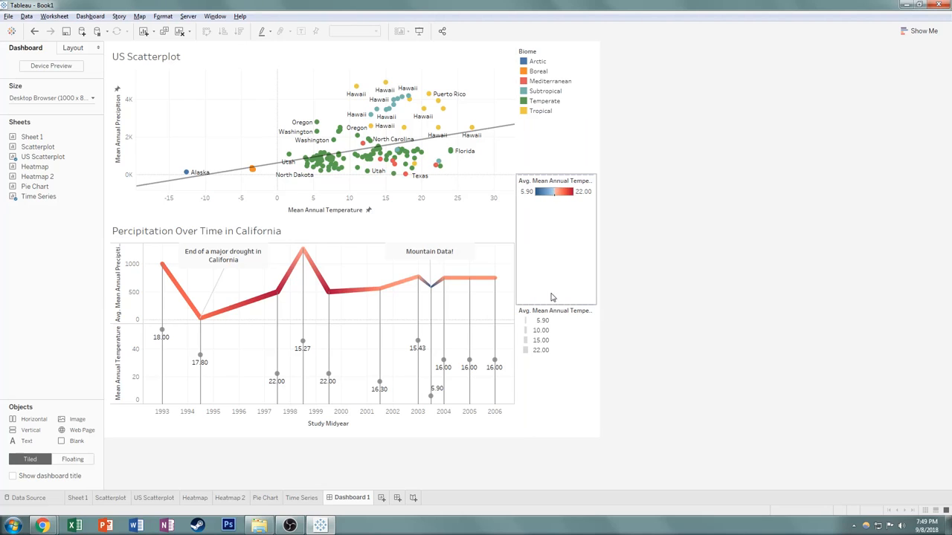
{"action": "left_click_drag", "start_coordinate": [549, 176], "coordinate": [550, 279]}
{"action": "left_click", "coordinate": [441, 305]}
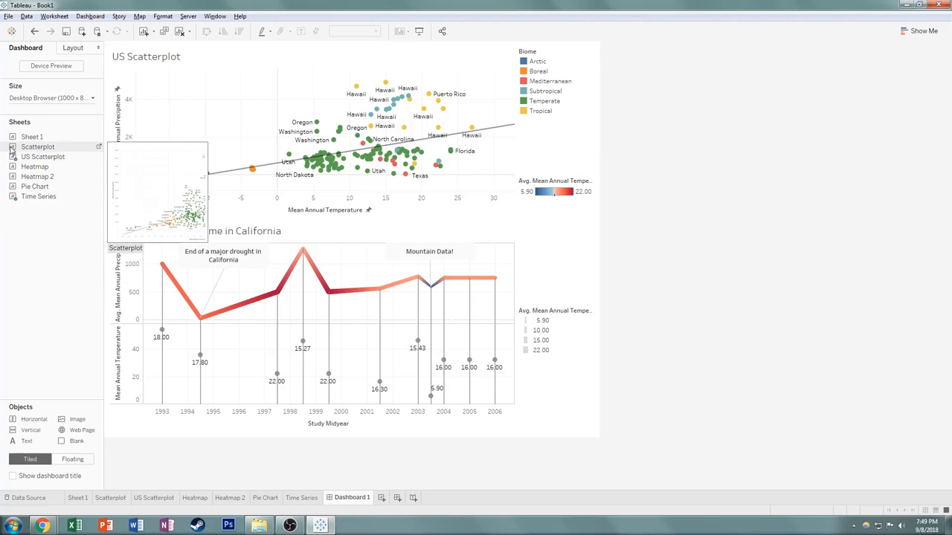
Step: Add the Pie Chart sheet to the dashboard beside the US Scatterplot, above the time series, and bring the pie into view within its frame
{"action": "mouse_move", "coordinate": [28, 148]}
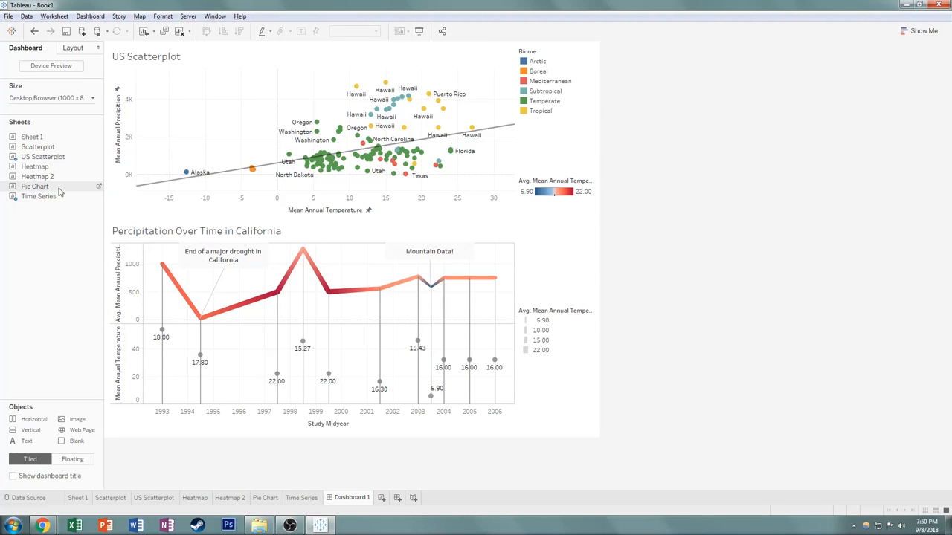
{"action": "left_click_drag", "start_coordinate": [60, 192], "coordinate": [130, 199]}
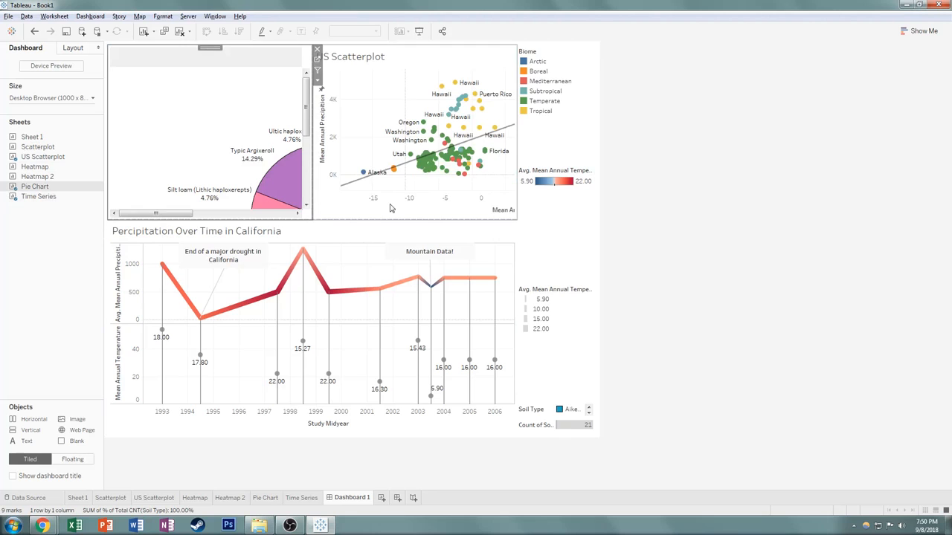
{"action": "scroll", "coordinate": [244, 151], "scroll_direction": "down", "scroll_amount": 2}
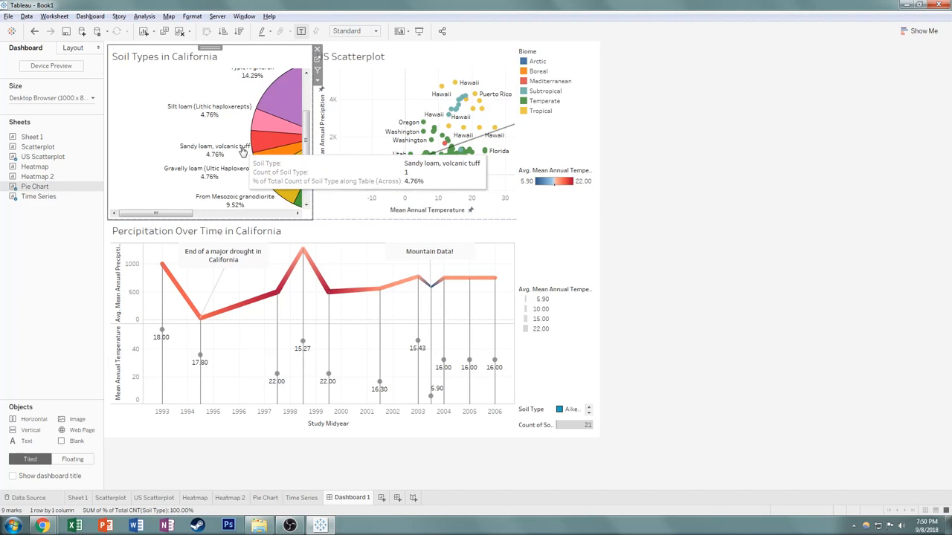
{"action": "scroll", "coordinate": [223, 171], "scroll_direction": "right", "scroll_amount": 5}
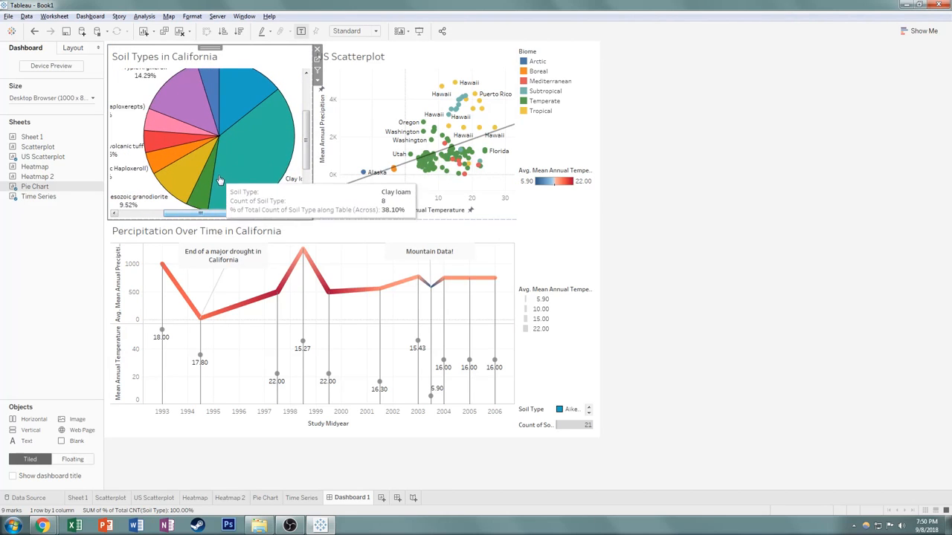
{"action": "scroll", "coordinate": [212, 160], "scroll_direction": "right", "scroll_amount": 2}
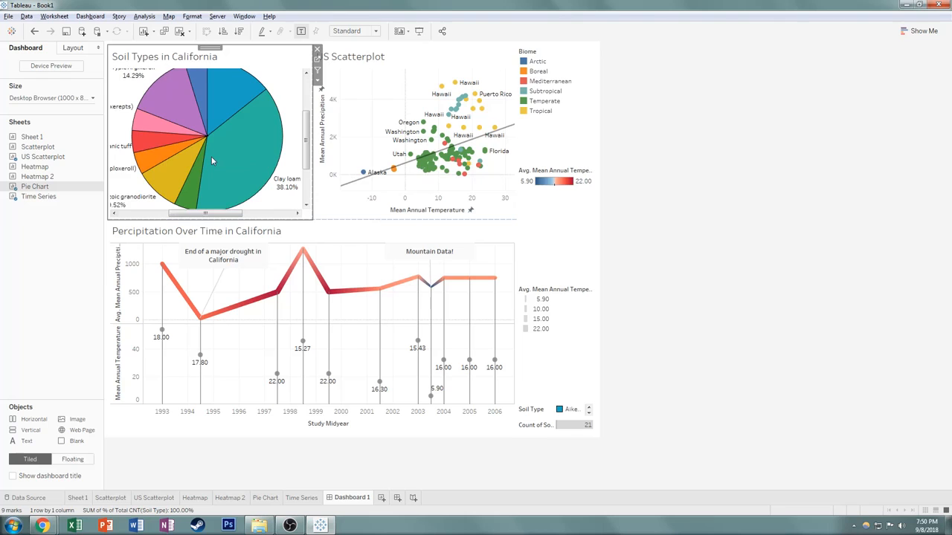
{"action": "scroll", "coordinate": [211, 160], "scroll_direction": "up", "scroll_amount": 1}
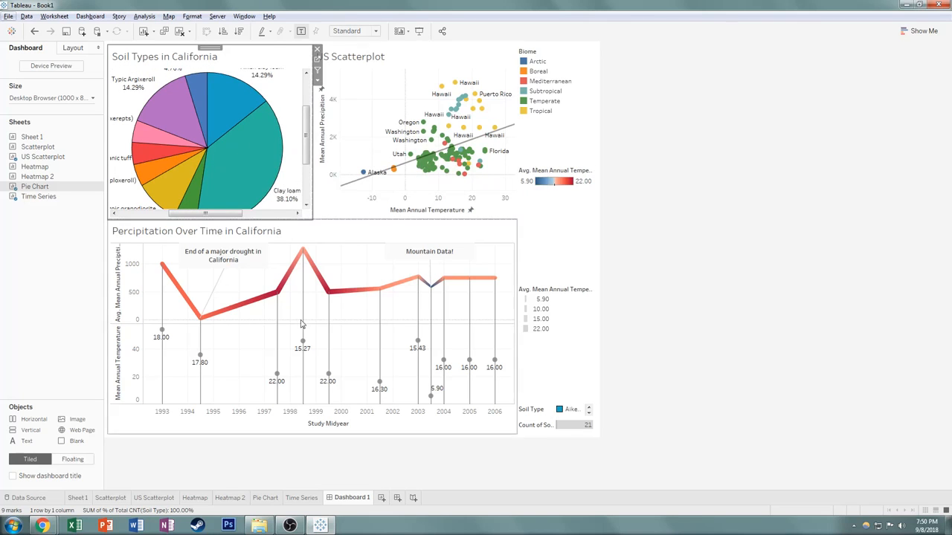
{"action": "mouse_move", "coordinate": [258, 193]}
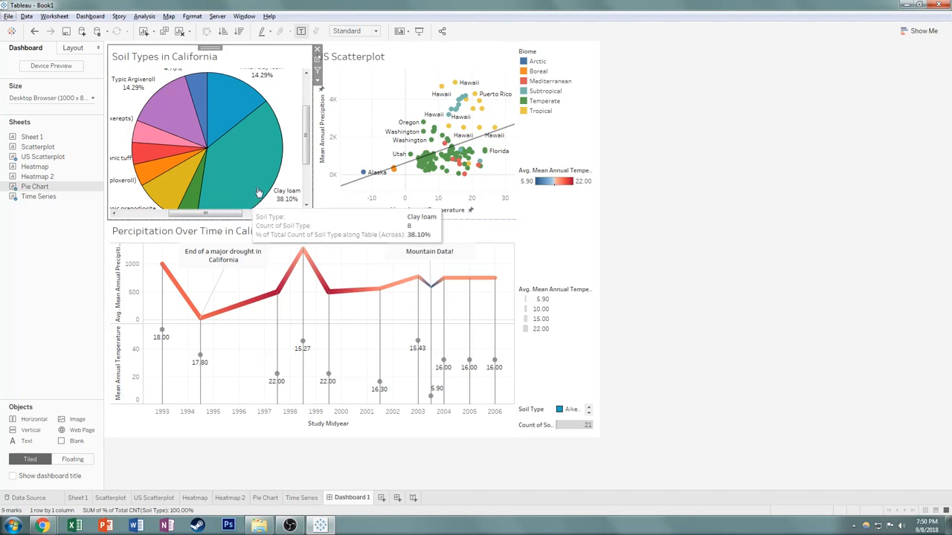
{"action": "left_click", "coordinate": [780, 216]}
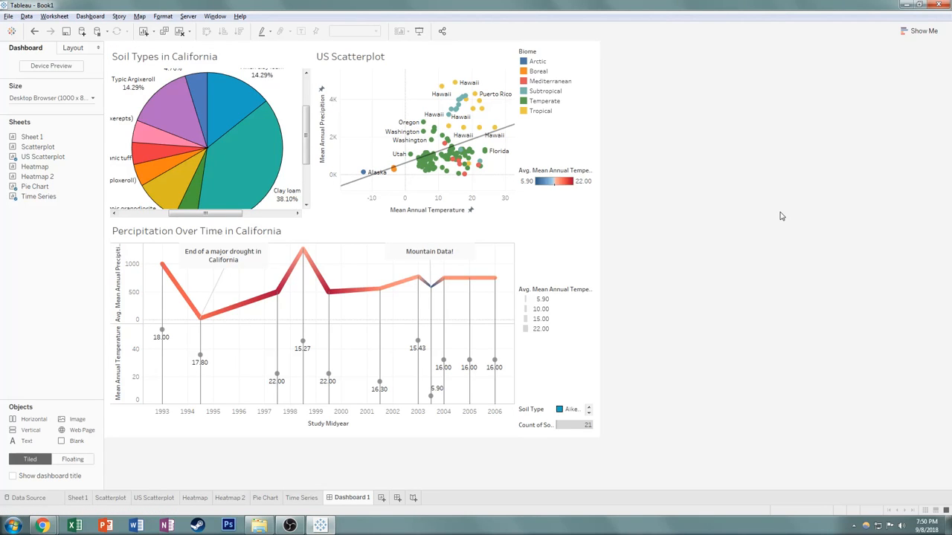
{"action": "key", "text": "alt+Tab"}
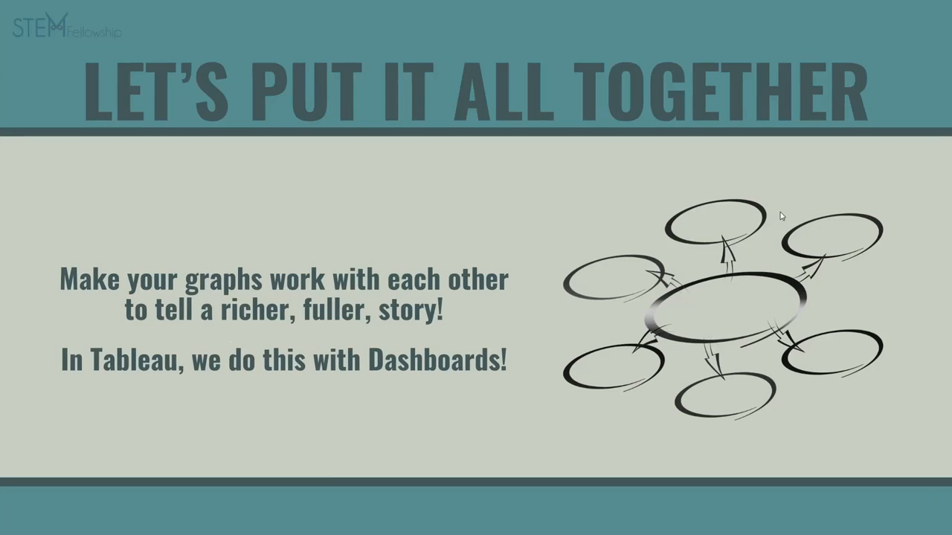
{"action": "key", "text": "Right"}
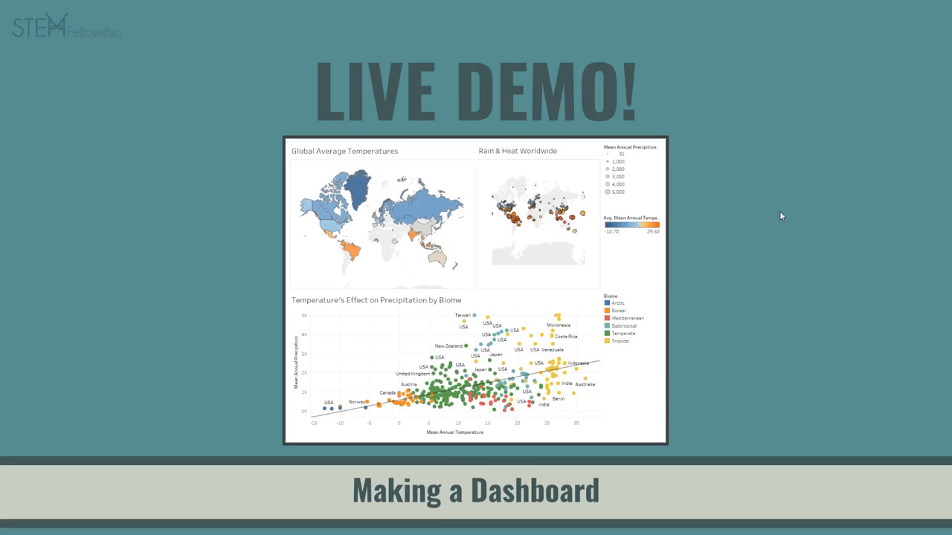
{"action": "key", "text": "Right"}
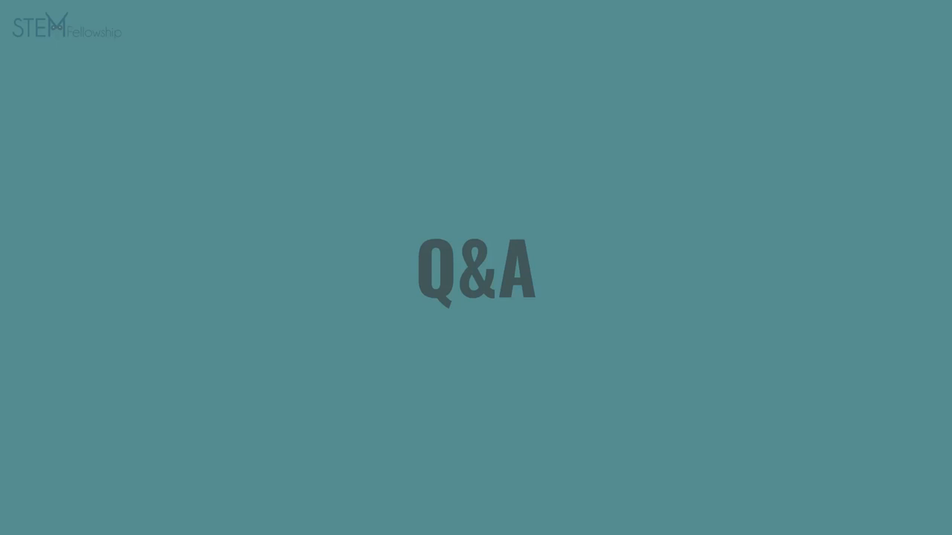
{"action": "key", "text": "Right"}
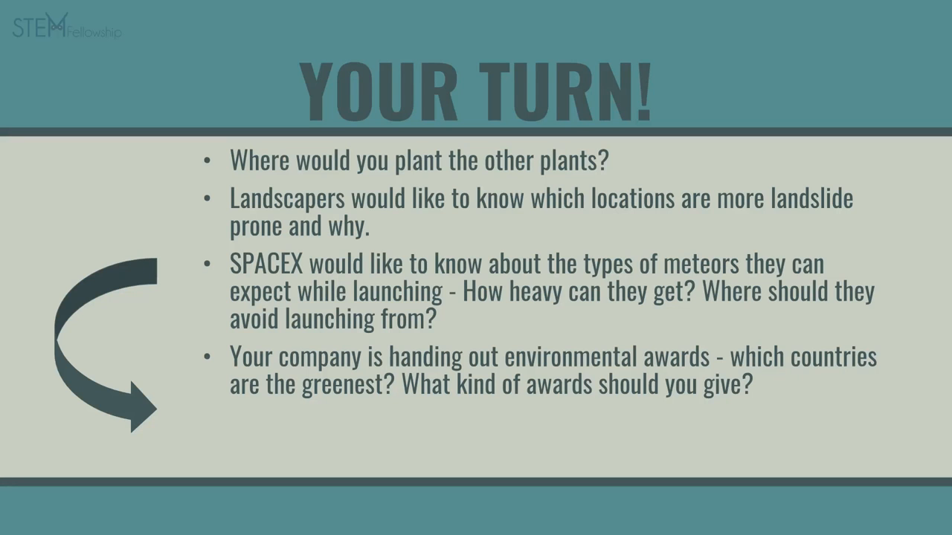